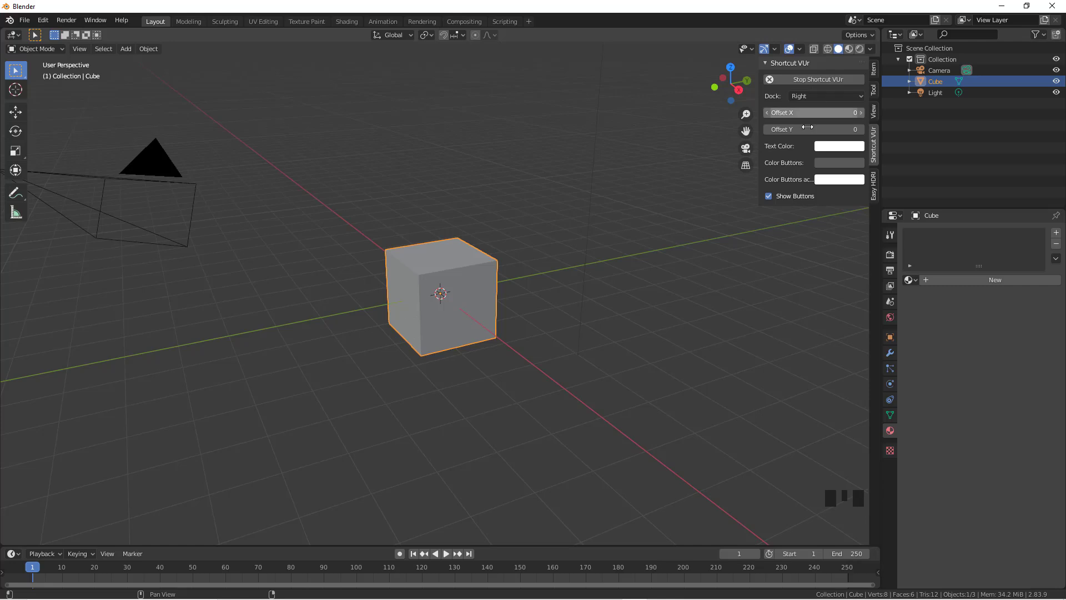
- Delete the default cube from the scene
{"action": "key", "text": "x"}
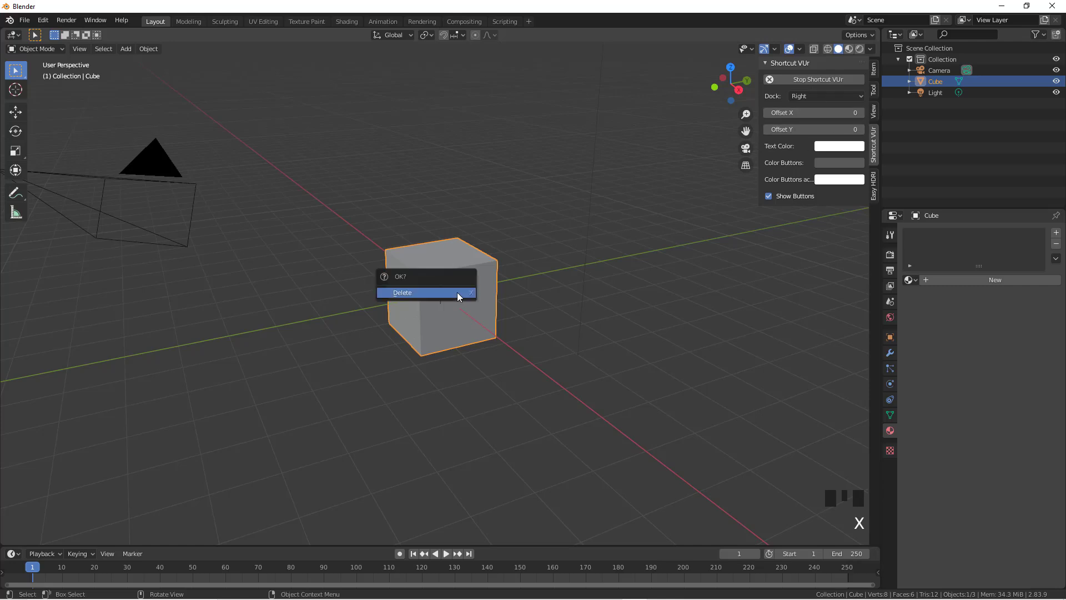
{"action": "left_click", "coordinate": [458, 292]}
{"action": "key", "text": "shift+a"}
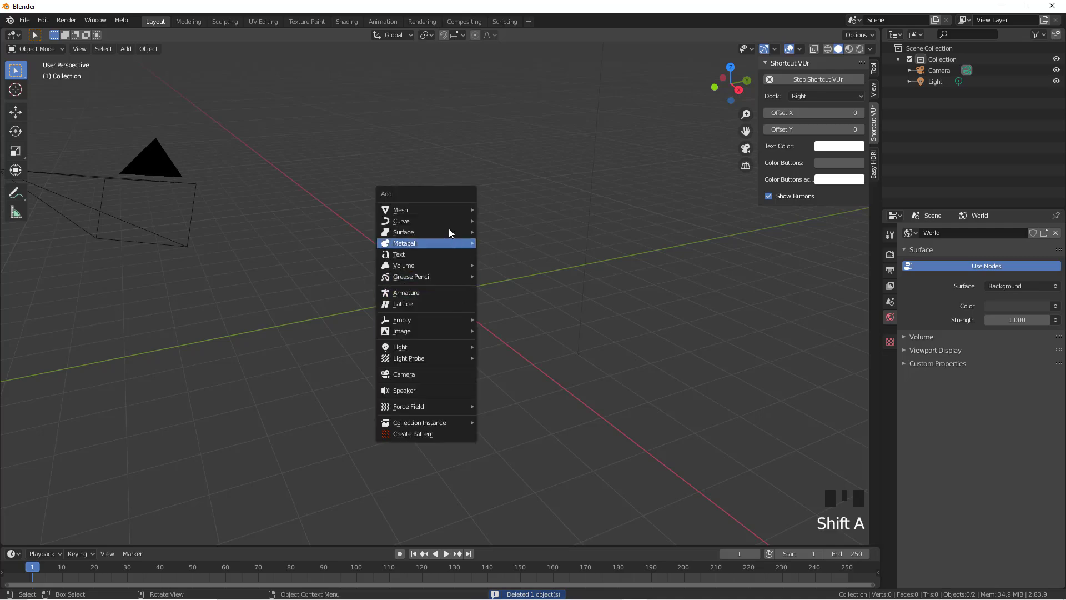
{"action": "mouse_move", "coordinate": [445, 205]}
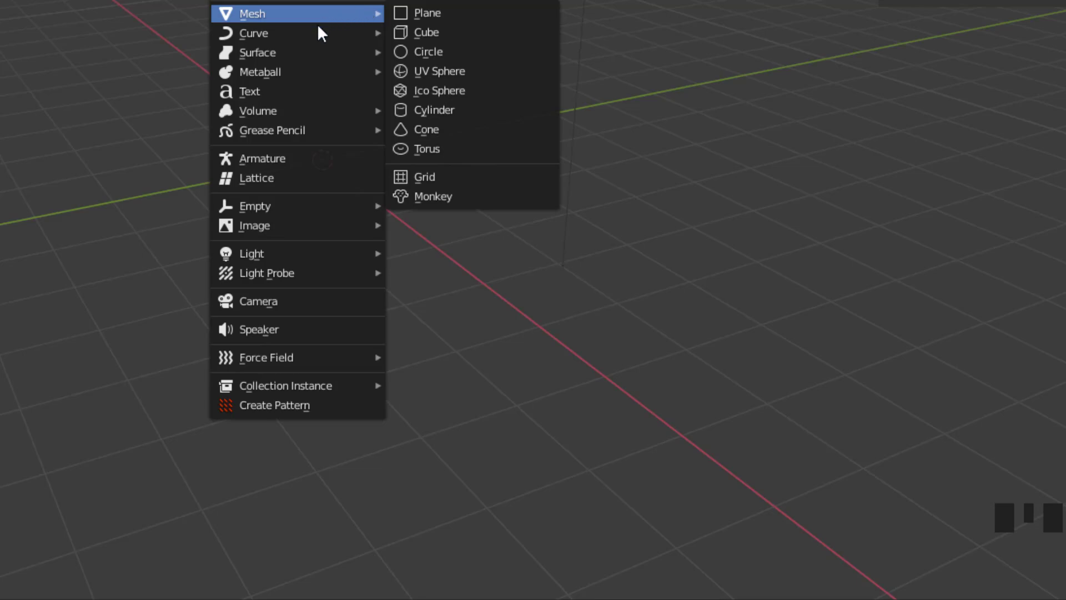
{"action": "mouse_move", "coordinate": [295, 37]}
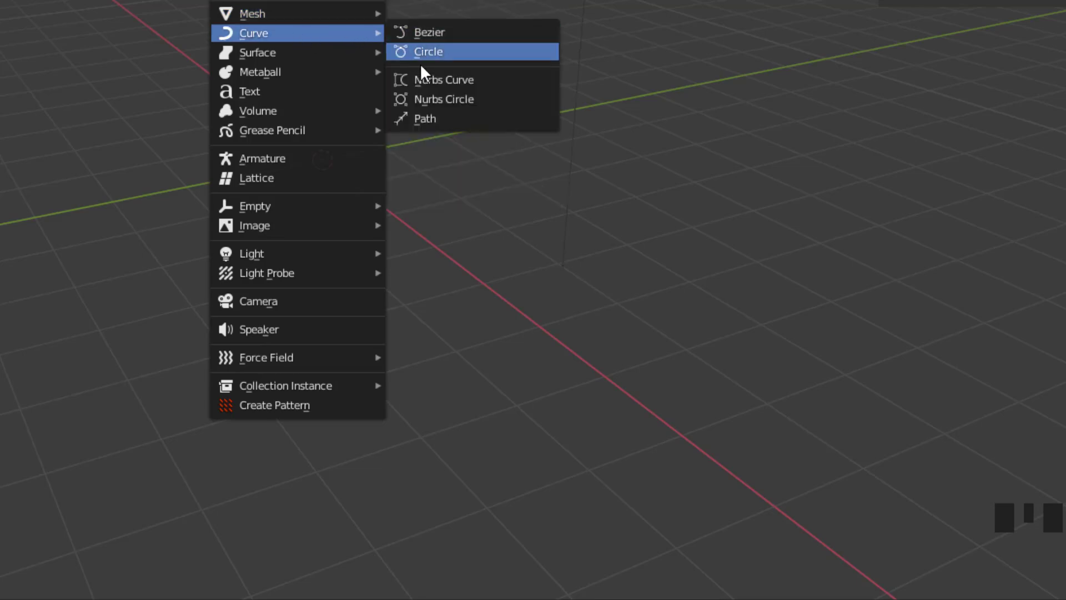
{"action": "mouse_move", "coordinate": [304, 54]}
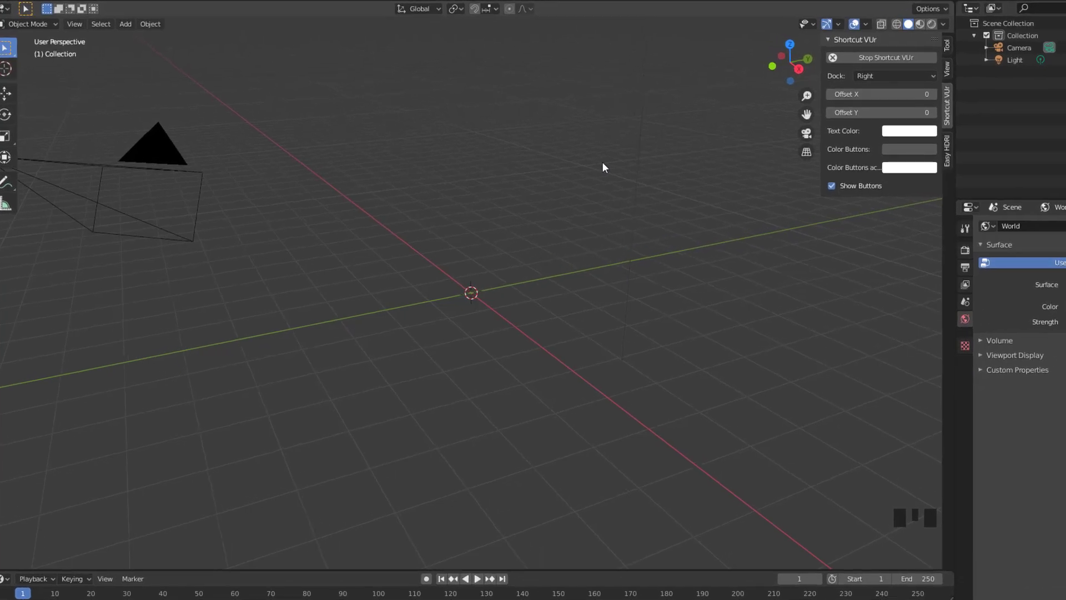
{"action": "key", "text": "shift+a"}
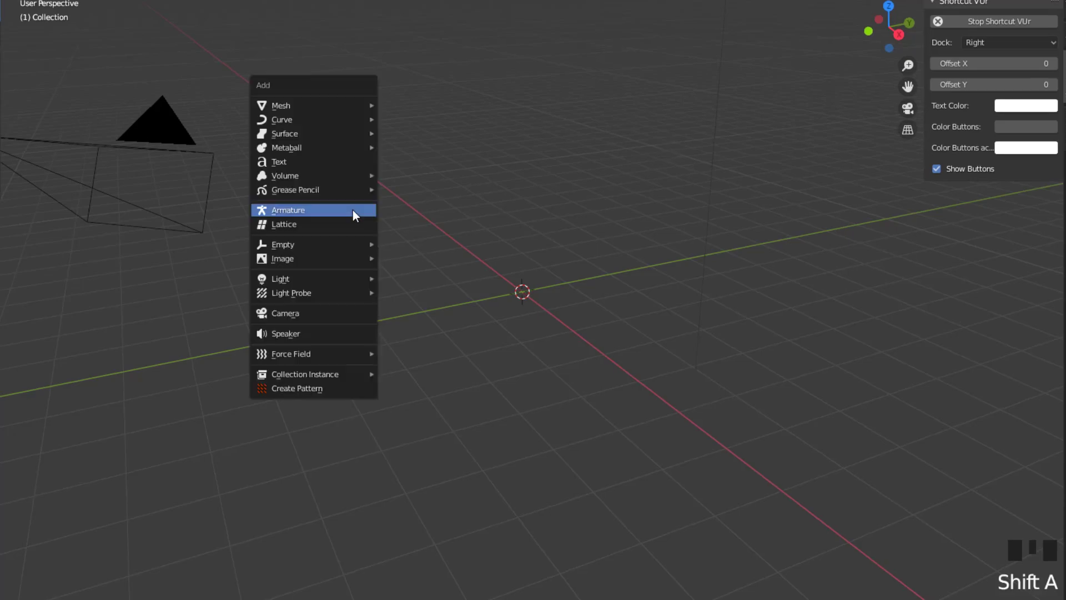
{"action": "mouse_move", "coordinate": [332, 147]}
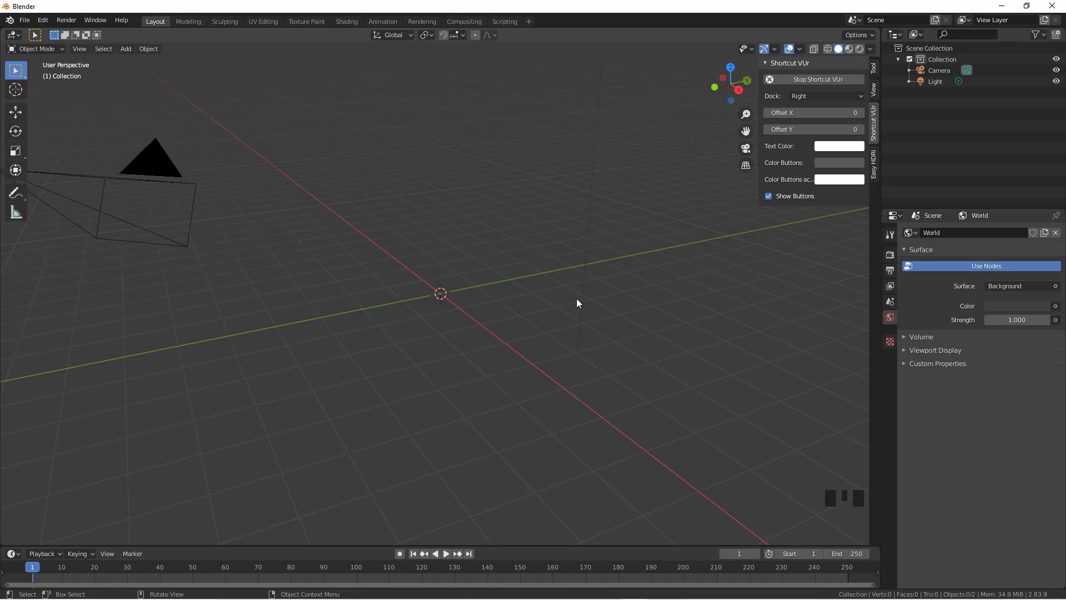
- Switch to the front orthographic view and add a metaball of type Ball at the 3D cursor
{"action": "key", "text": "KP_1"}
{"action": "key", "text": "KP_5"}
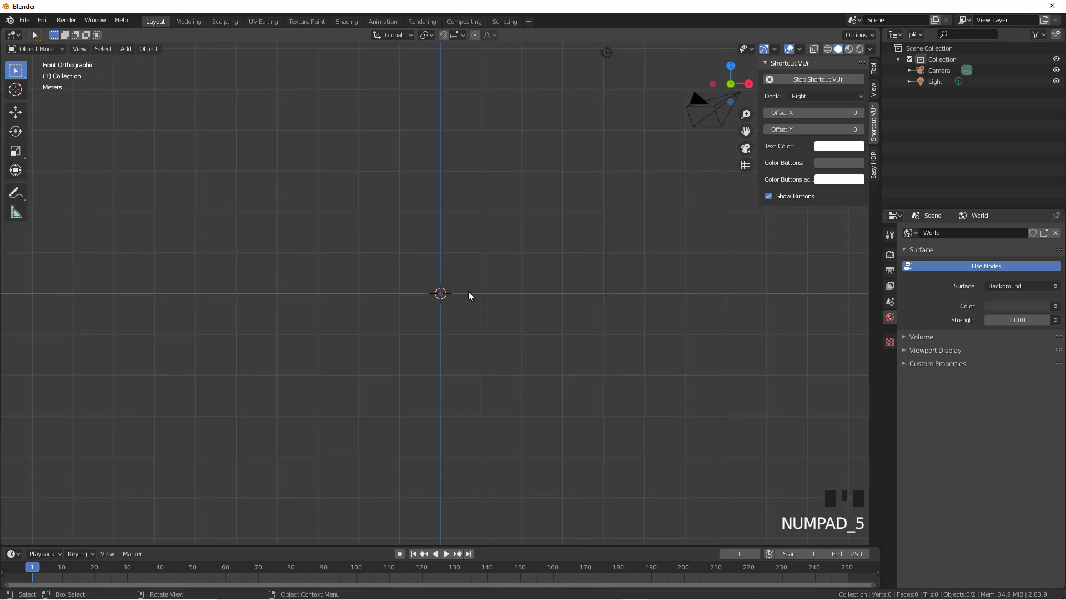
{"action": "key", "text": "shift+a"}
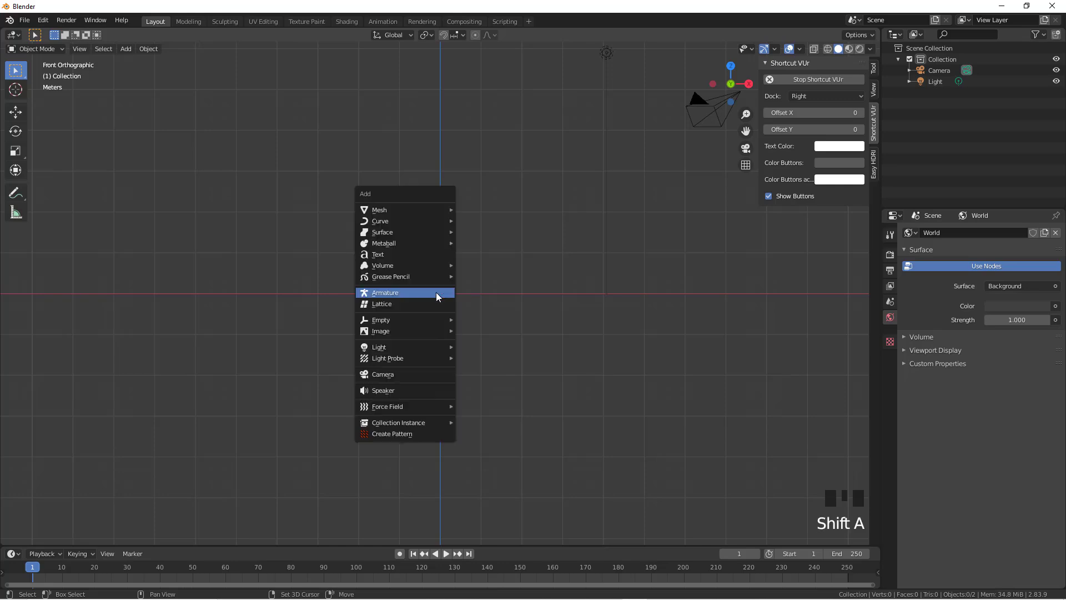
{"action": "mouse_move", "coordinate": [433, 242]}
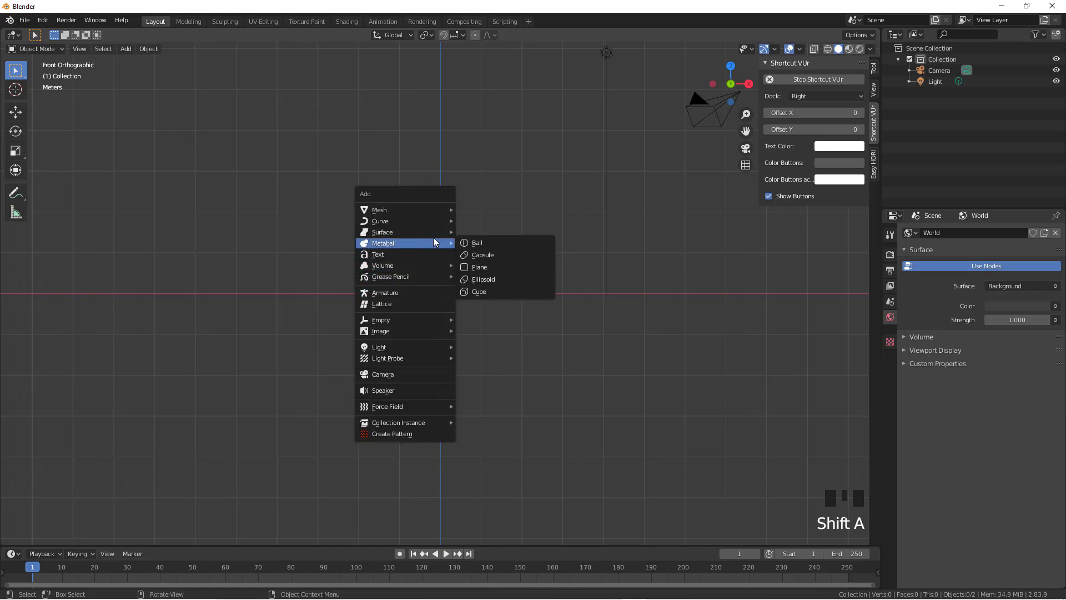
{"action": "left_click", "coordinate": [488, 241]}
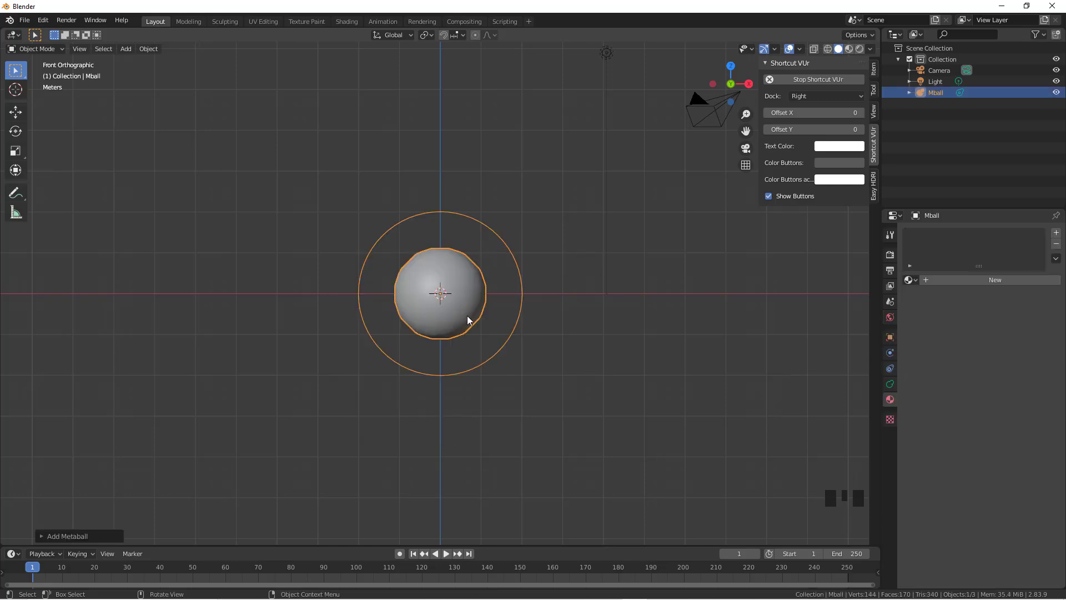
- Deselect the metaball, reselect it by its outer ring and try moving it around the origin
{"action": "left_click", "coordinate": [543, 348]}
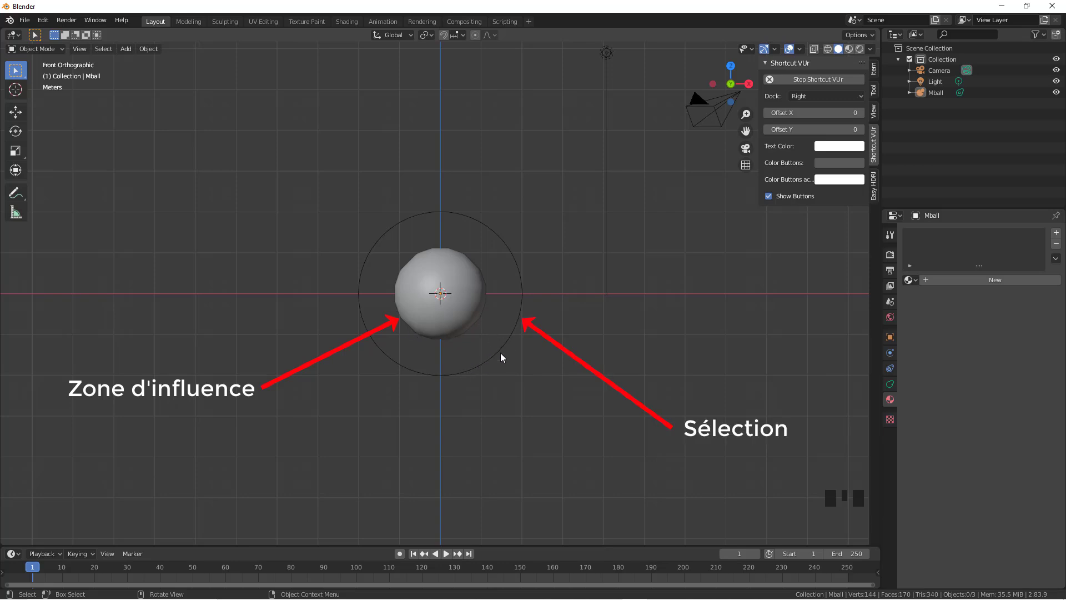
{"action": "left_click", "coordinate": [442, 218]}
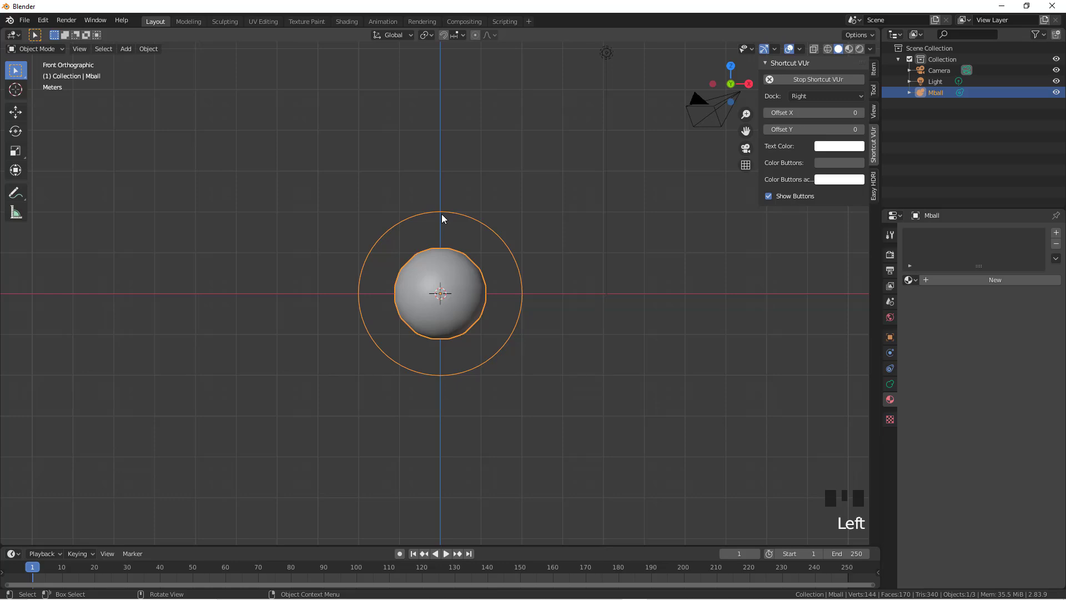
{"action": "key", "text": "g"}
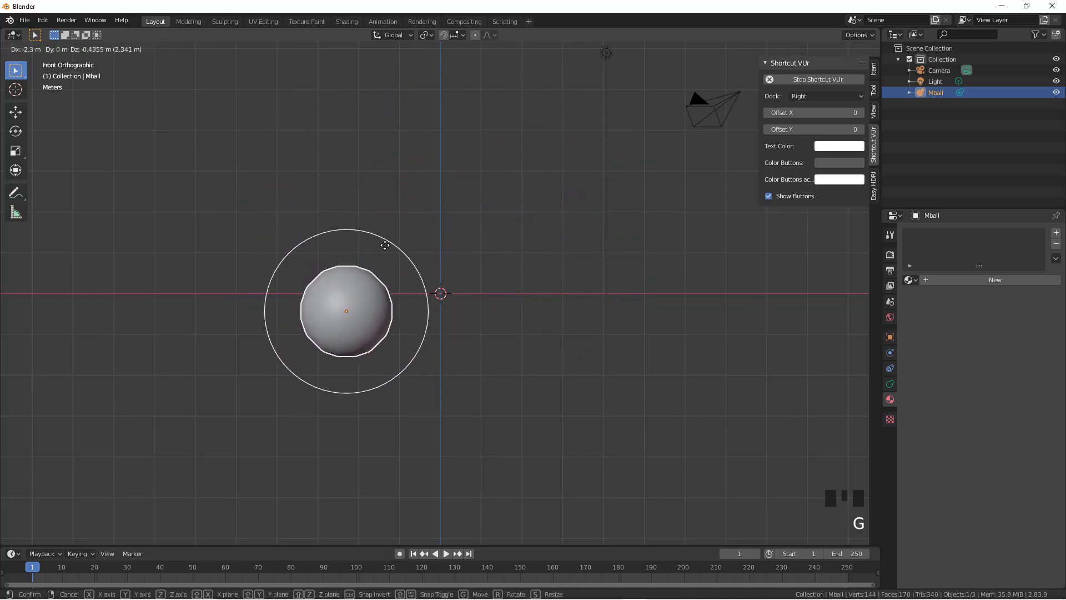
{"action": "left_click", "coordinate": [476, 223]}
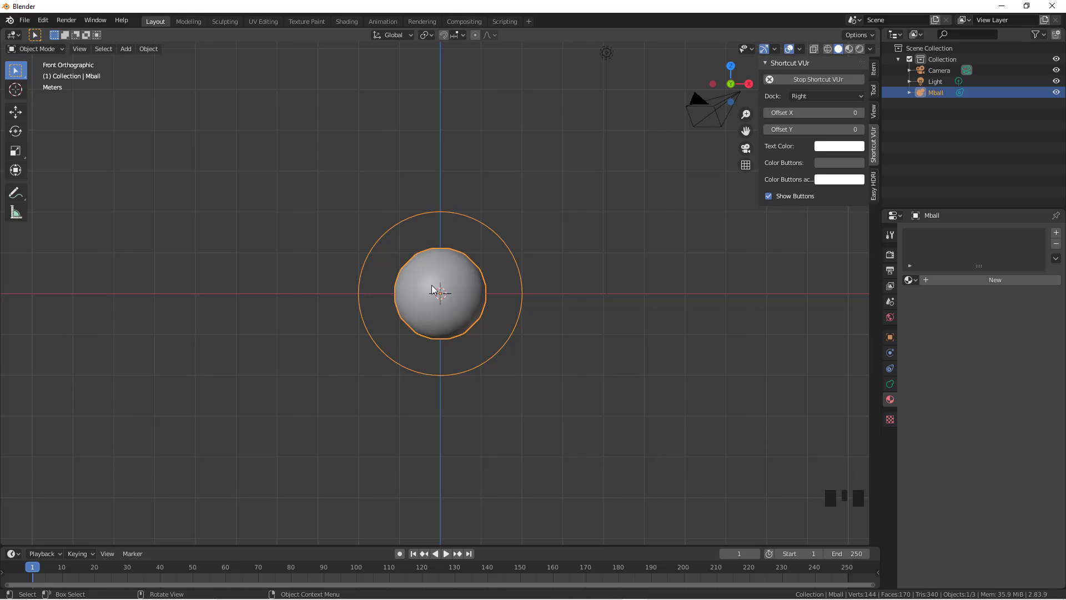
- Replace the ball with a metaball of type Capsule at the 3D cursor
{"action": "key", "text": "x"}
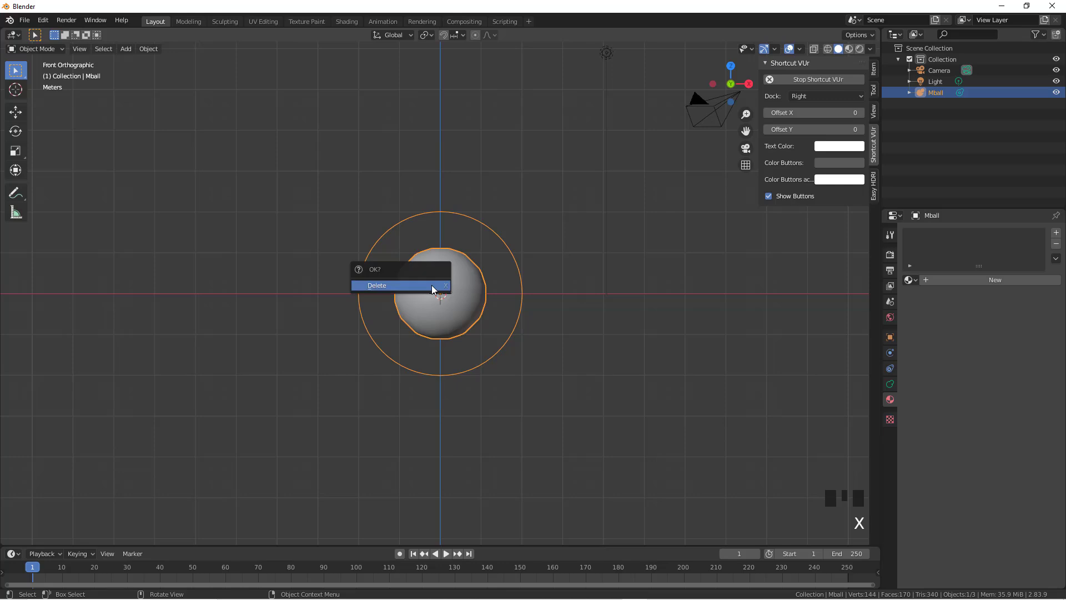
{"action": "left_click", "coordinate": [432, 285]}
{"action": "key", "text": "shift+a"}
{"action": "mouse_move", "coordinate": [432, 285]}
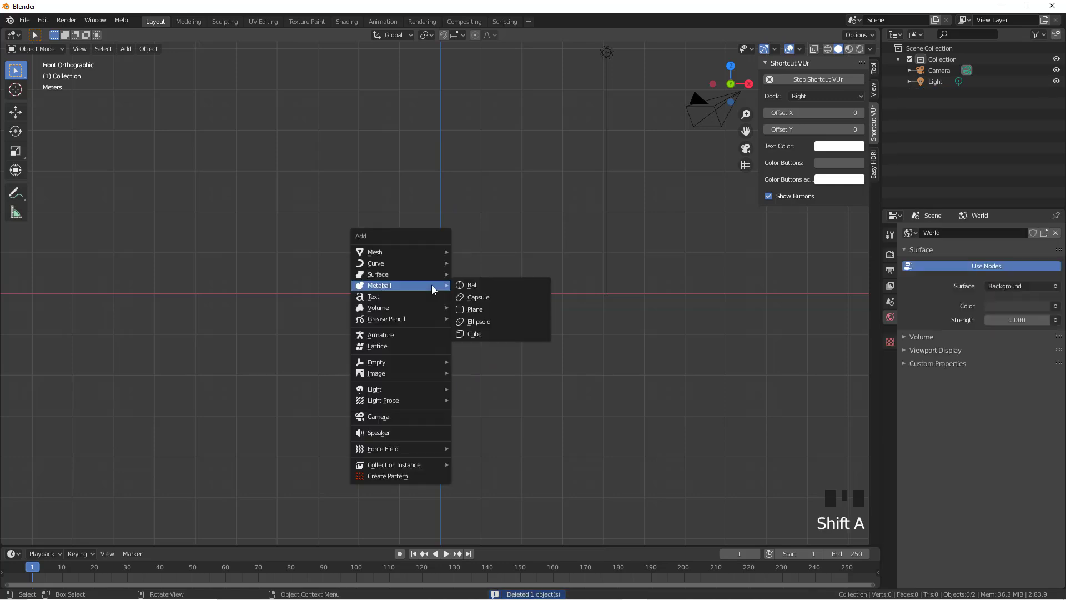
{"action": "left_click", "coordinate": [492, 301]}
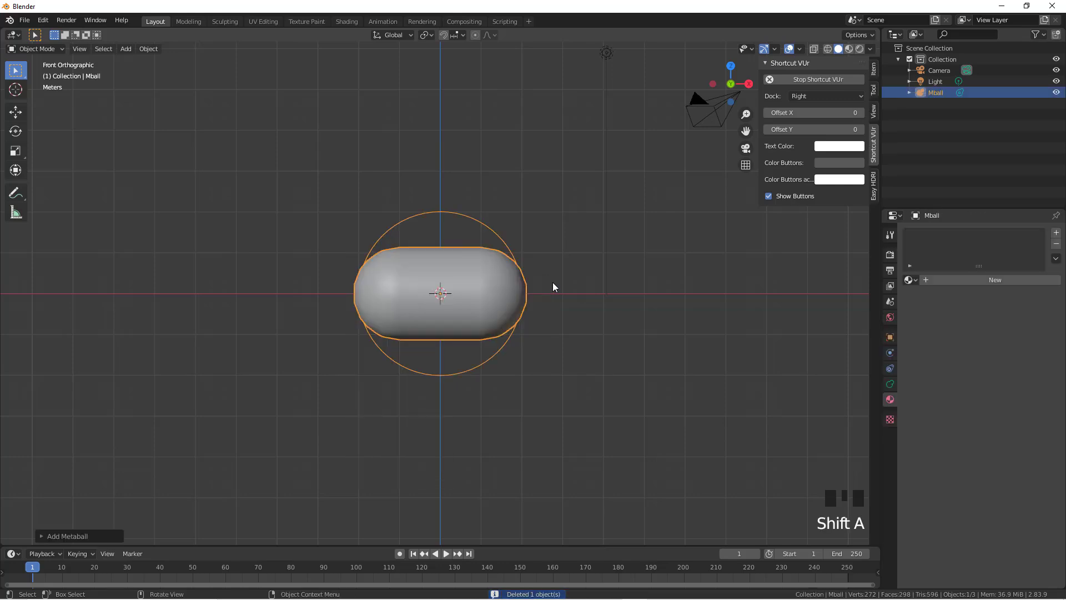
- Rotate the capsule by about 90° in the front view so it stands upright
{"action": "key", "text": "r"}
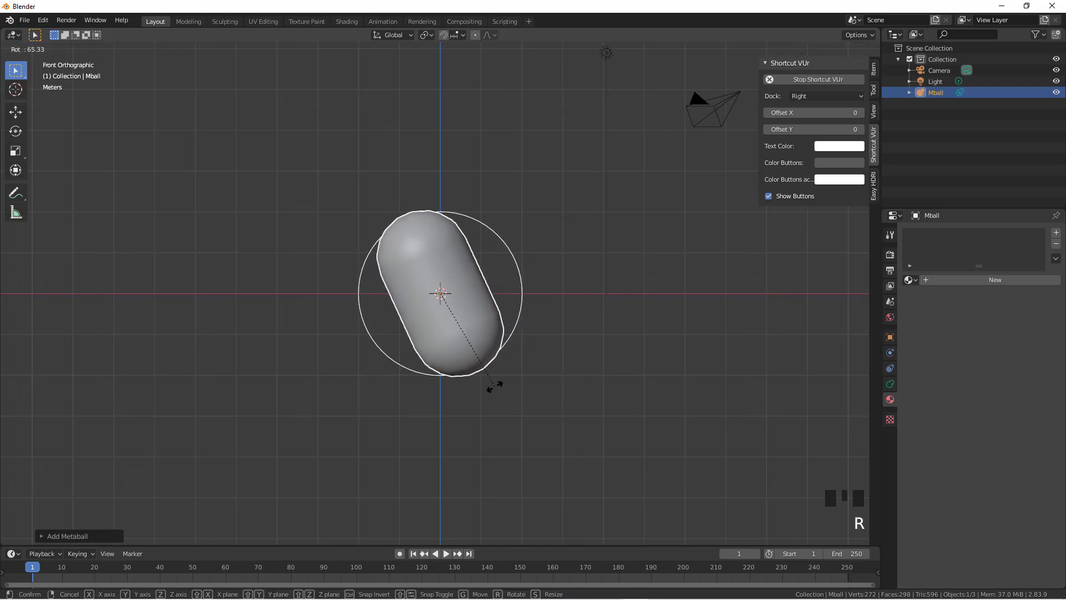
{"action": "left_click", "coordinate": [451, 407]}
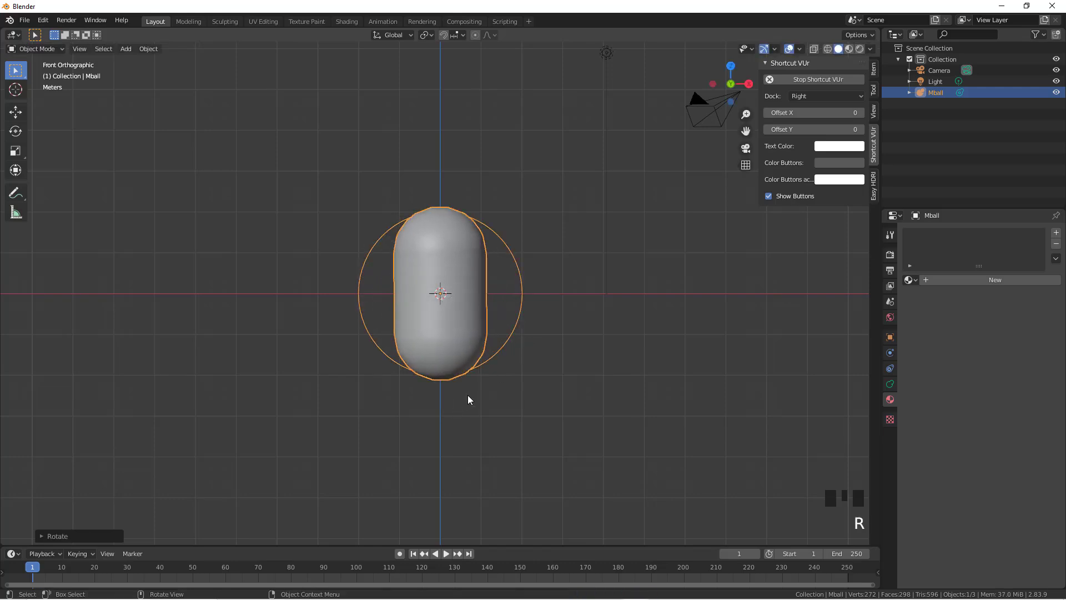
{"action": "middle_click_drag", "start_coordinate": [560, 281], "coordinate": [520, 442], "text": "shift"}
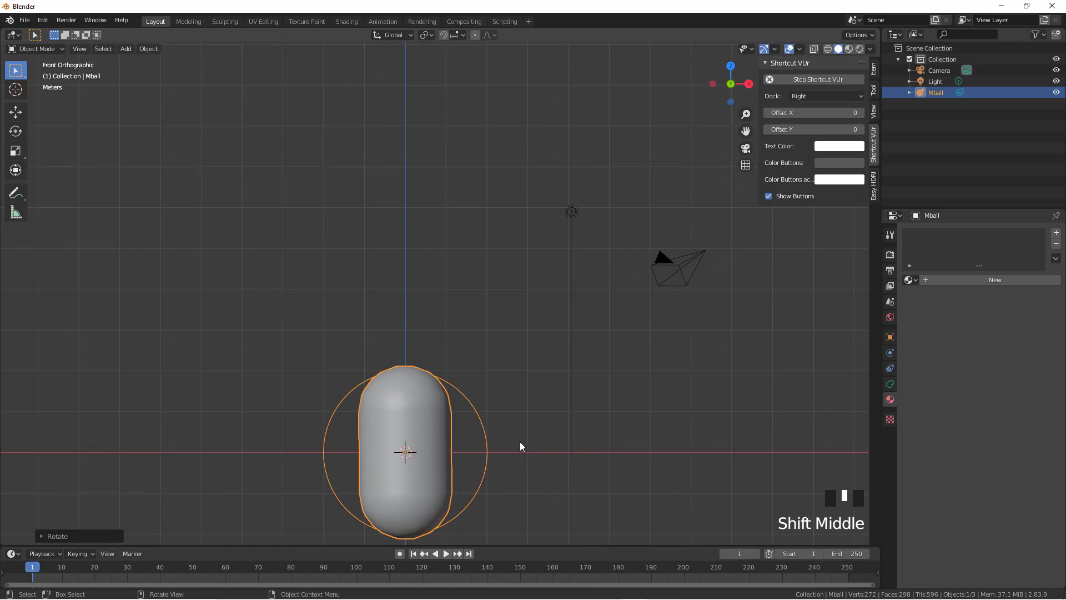
- Duplicate the upright capsule and place the copy directly above the original, close enough for both shapes to merge
{"action": "key", "text": "shift+d"}
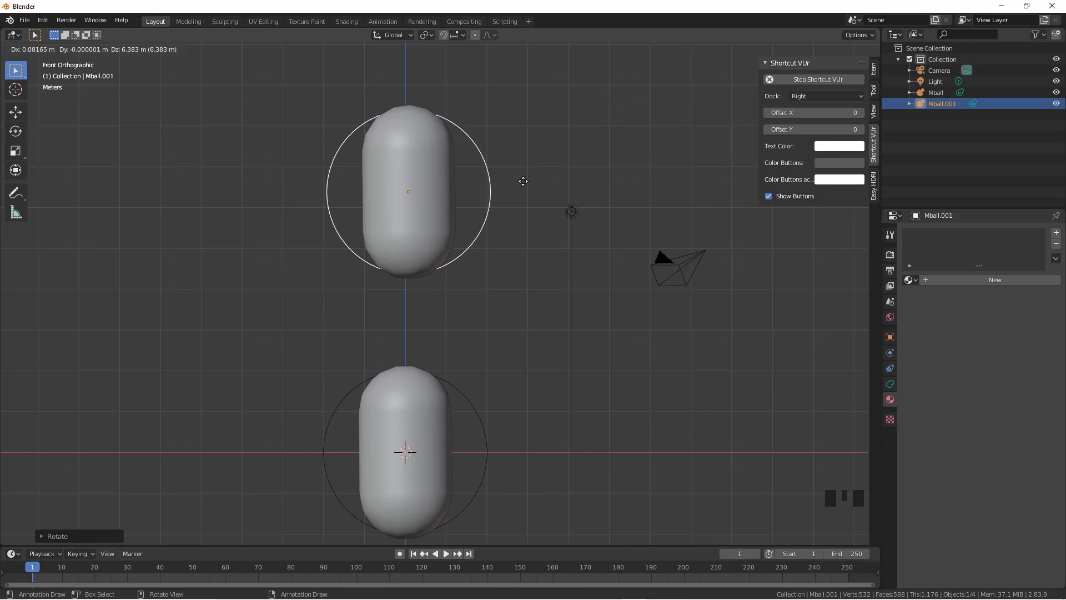
{"action": "left_click_drag", "start_coordinate": [523, 181], "coordinate": [520, 235]}
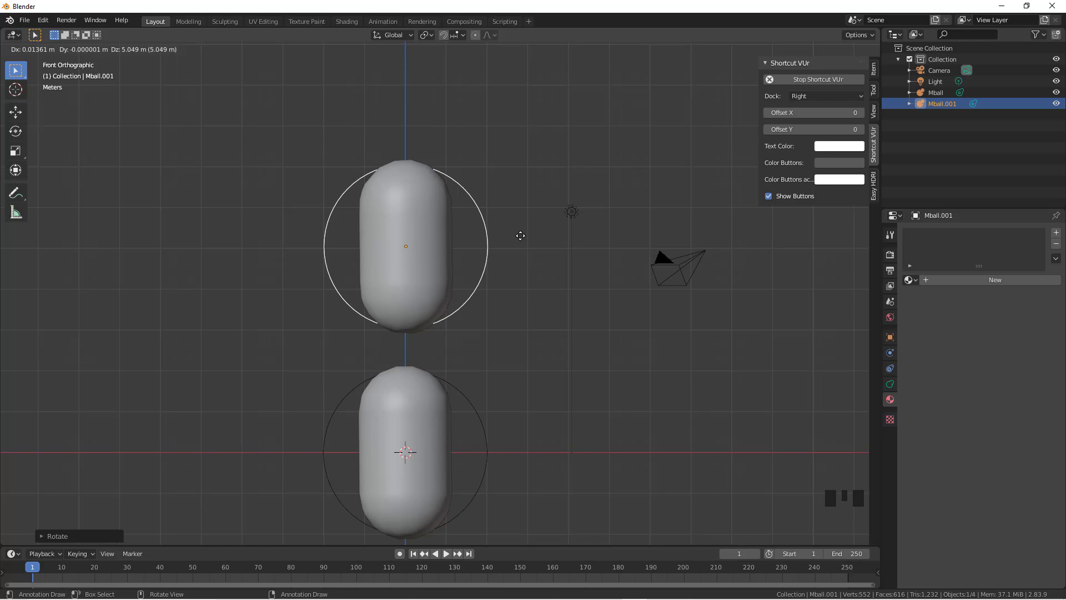
{"action": "left_click_drag", "start_coordinate": [520, 235], "coordinate": [521, 338]}
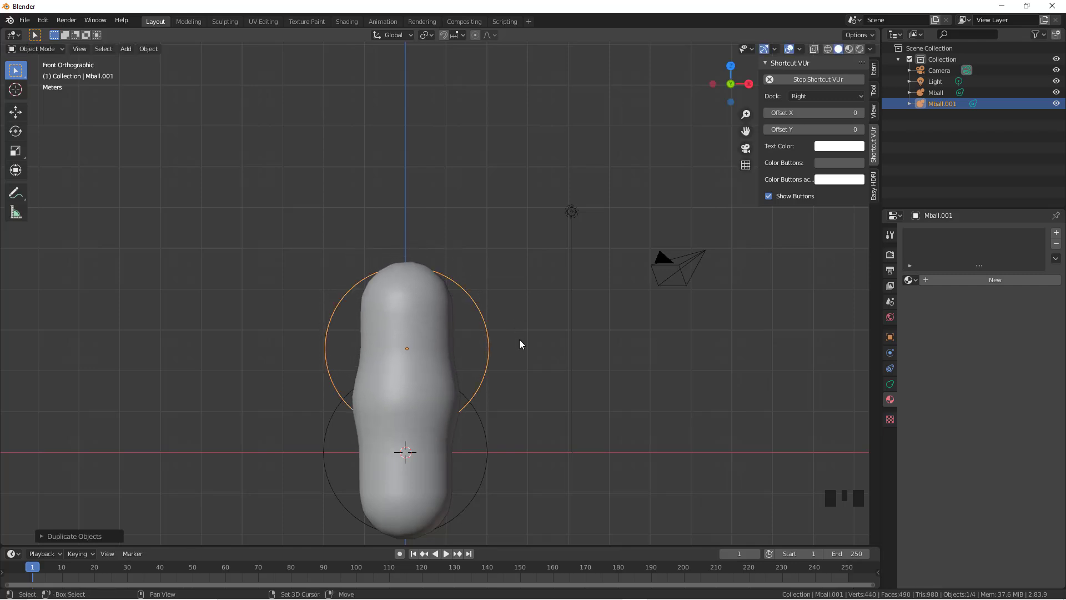
- Duplicate the upper capsule upward with a similar overlap and repeat that duplication twice to form a column of five merged capsules
{"action": "key", "text": "shift+d"}
{"action": "left_click_drag", "start_coordinate": [525, 233], "coordinate": [521, 238]}
{"action": "scroll", "coordinate": [557, 303], "scroll_direction": "down", "scroll_amount": 2}
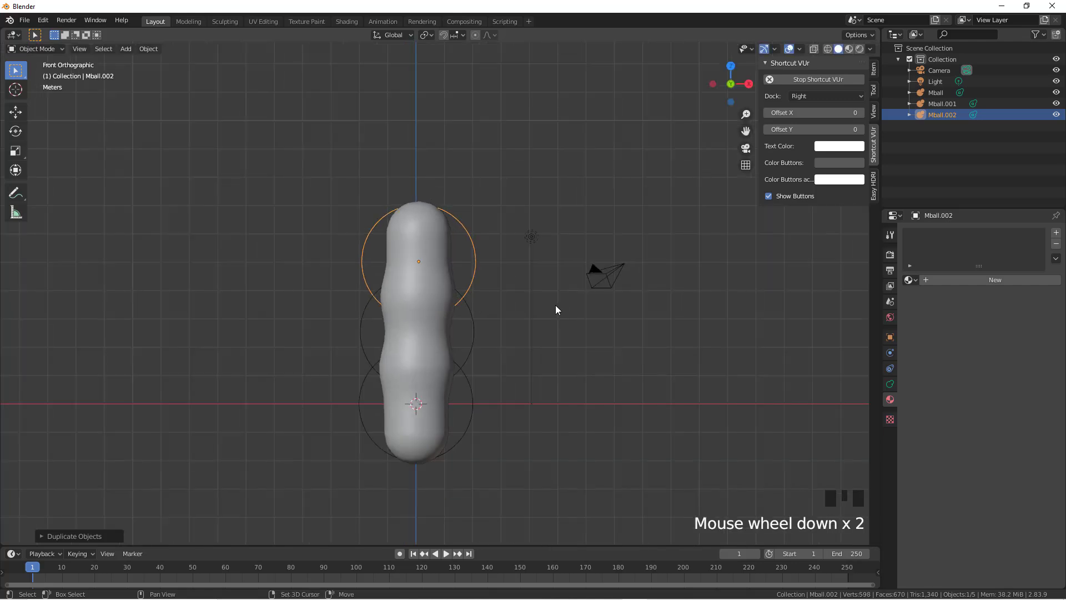
{"action": "key", "text": "shift+r"}
{"action": "key", "text": "shift+r"}
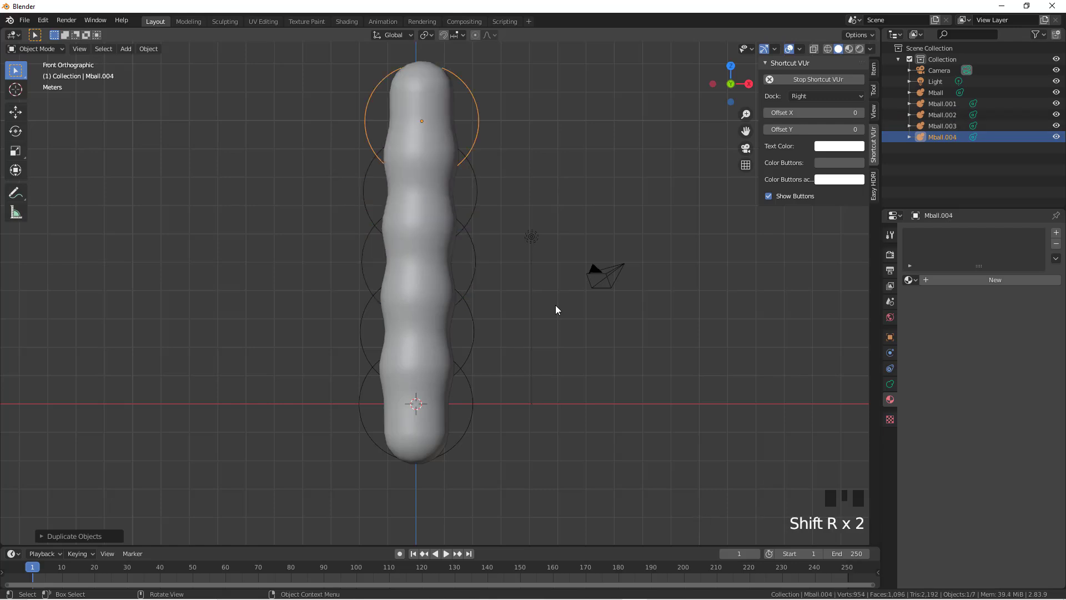
{"action": "scroll", "coordinate": [553, 265], "scroll_direction": "down", "scroll_amount": 1}
{"action": "middle_click_drag", "start_coordinate": [538, 222], "coordinate": [554, 197], "text": "shift"}
{"action": "scroll", "coordinate": [515, 333], "scroll_direction": "up", "scroll_amount": 3}
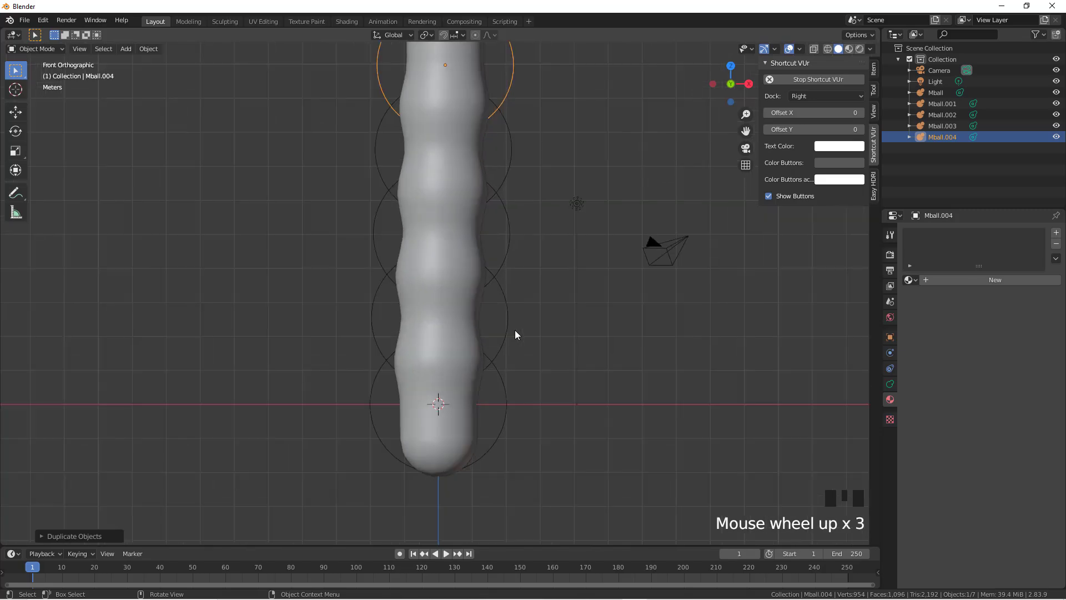
- Hide the viewport sidebar and widen the Outliner and Properties editors
{"action": "scroll", "coordinate": [509, 320], "scroll_direction": "down", "scroll_amount": 2}
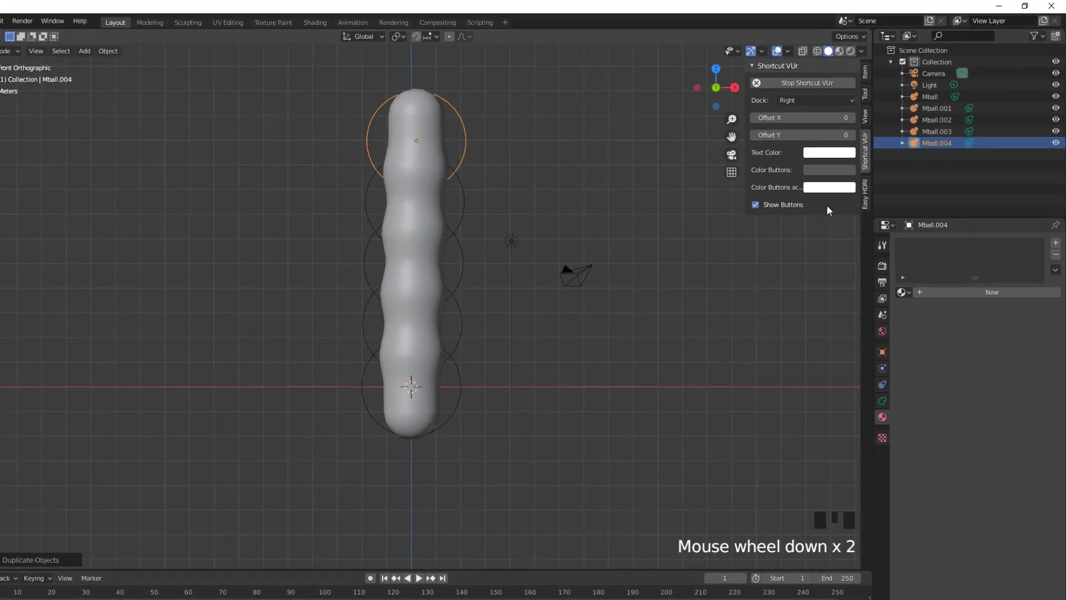
{"action": "key", "text": "n"}
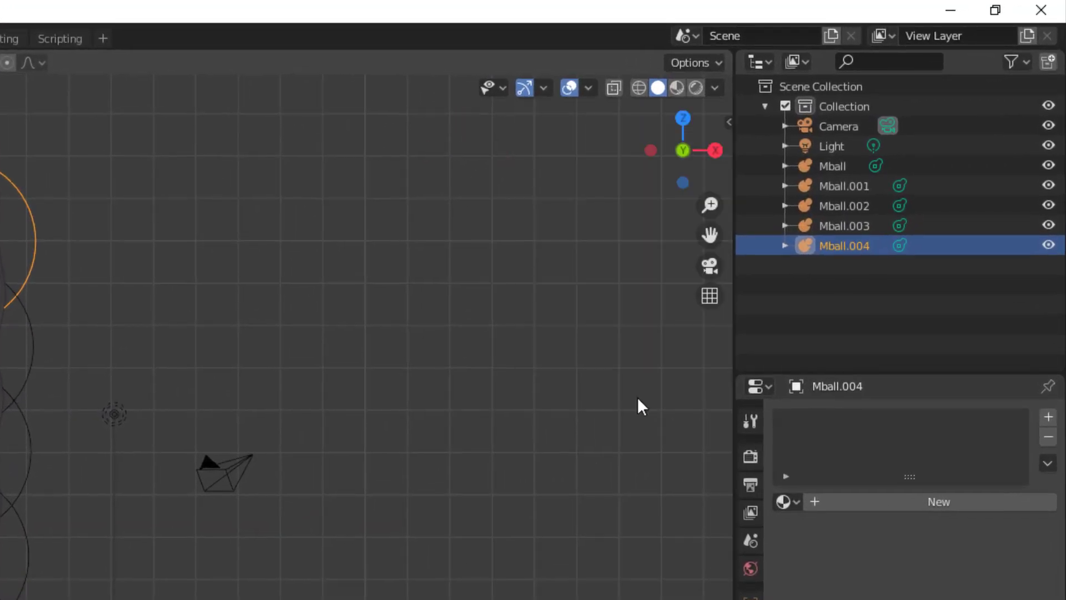
{"action": "left_click_drag", "start_coordinate": [733, 342], "coordinate": [385, 335]}
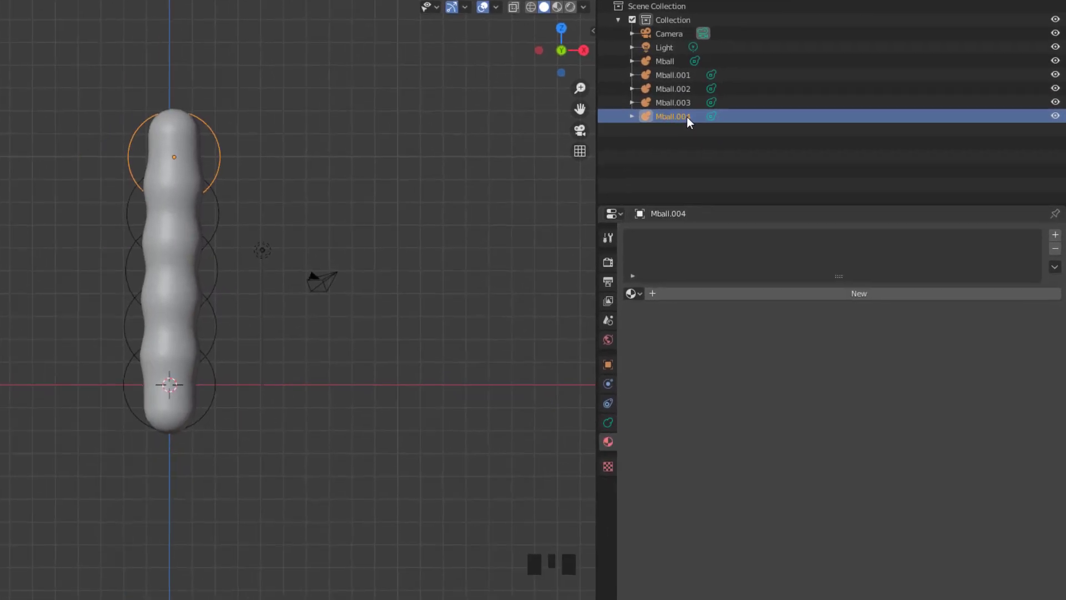
- Select the original bottom capsule, Mball, and enable Bounds in its viewport display object properties
{"action": "left_click", "coordinate": [211, 404]}
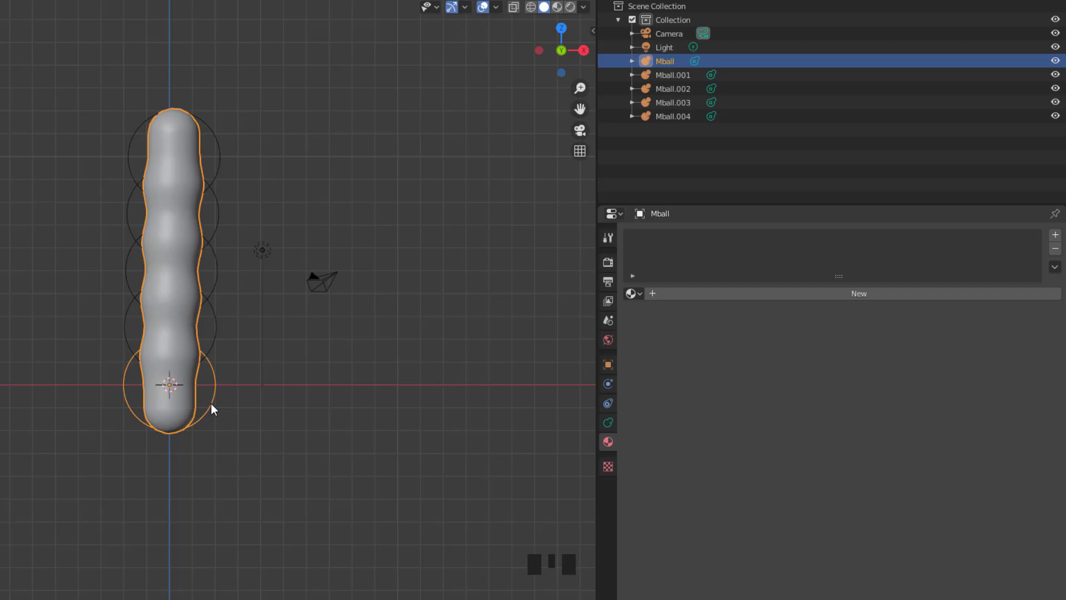
{"action": "left_click", "coordinate": [608, 365]}
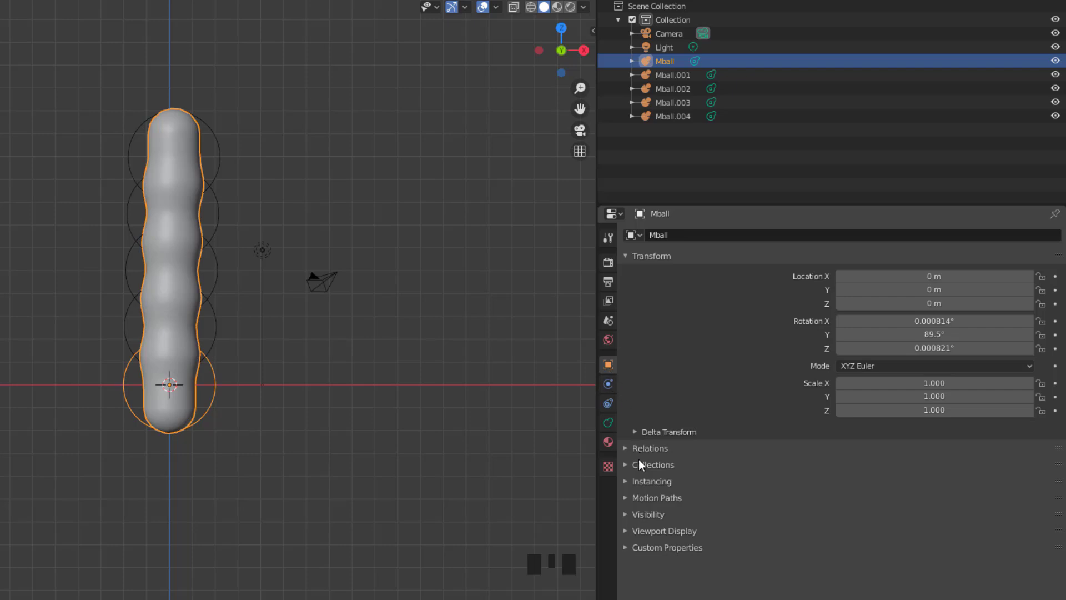
{"action": "left_click", "coordinate": [625, 532]}
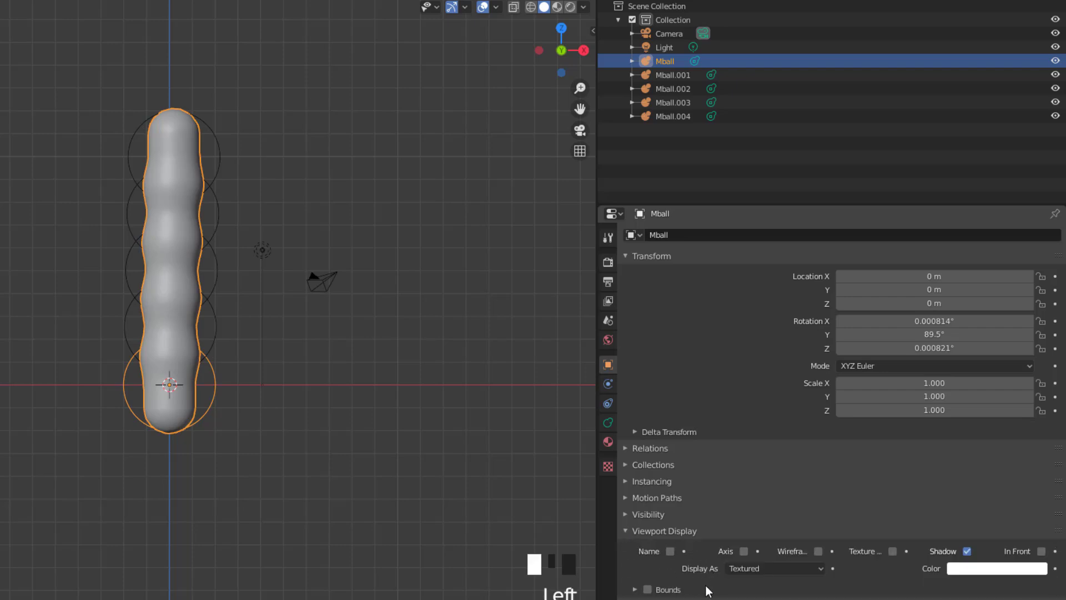
{"action": "left_click", "coordinate": [648, 589]}
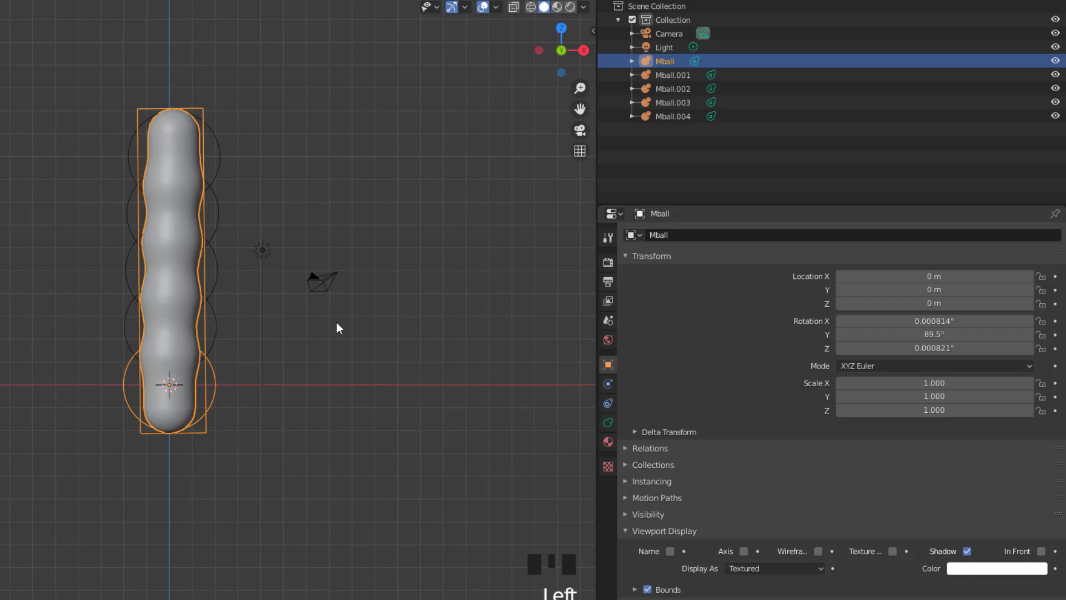
- Show the metaball column in wireframe shading at an angled view with all objects deselected
{"action": "left_click", "coordinate": [531, 7]}
{"action": "middle_click_drag", "start_coordinate": [412, 191], "coordinate": [383, 201]}
{"action": "key", "text": "a"}
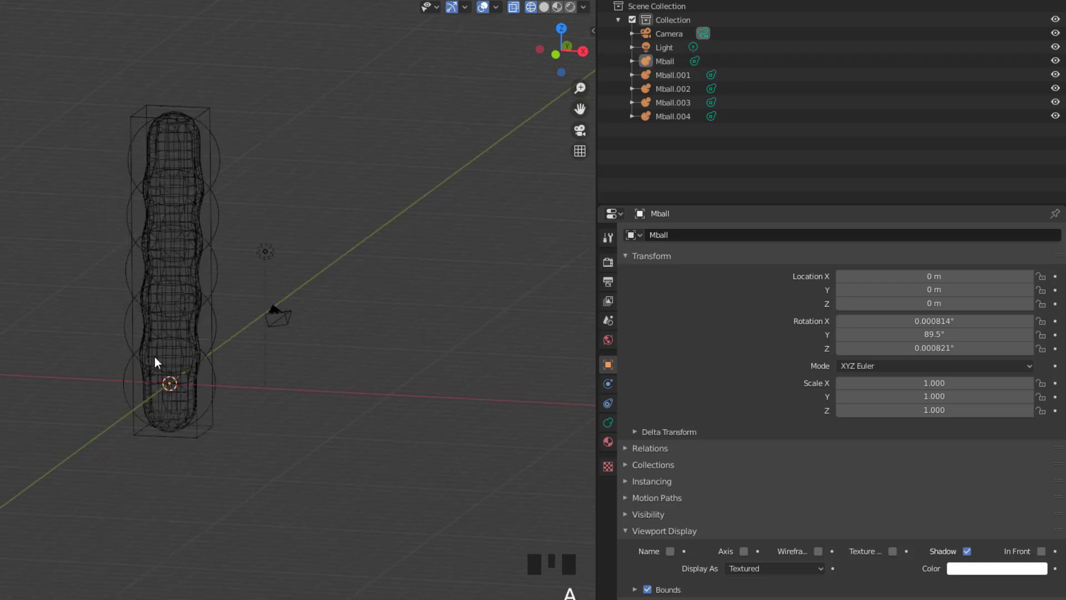
- Select Mball.001, Mball.002 and Mball.003 one by one in the column and finish with the base metaball, Mball, to compare their selection outlines
{"action": "left_click", "coordinate": [216, 319]}
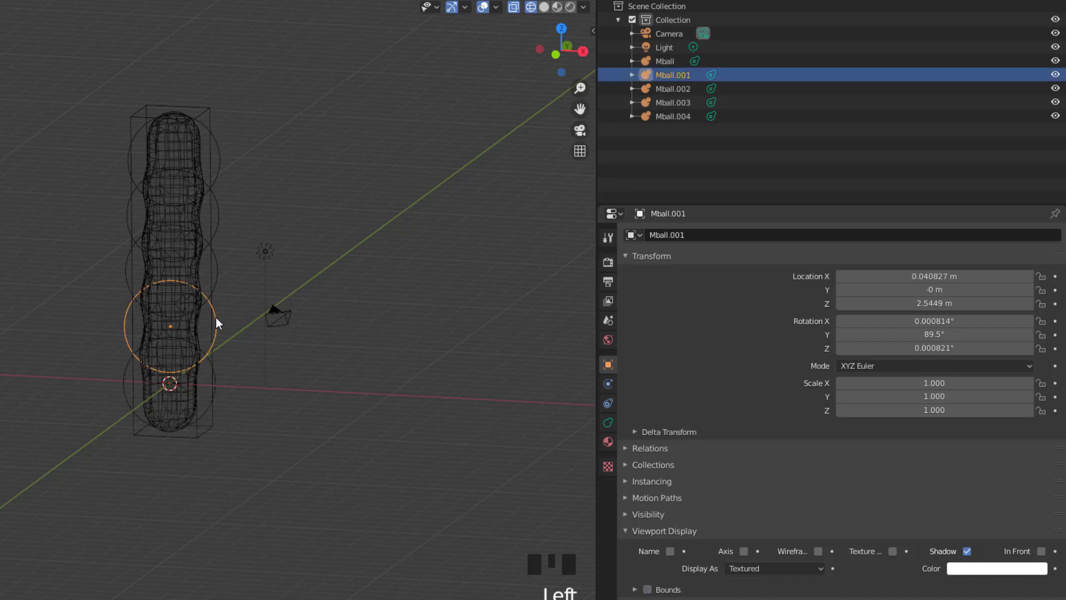
{"action": "left_click", "coordinate": [215, 273]}
{"action": "left_click", "coordinate": [218, 211]}
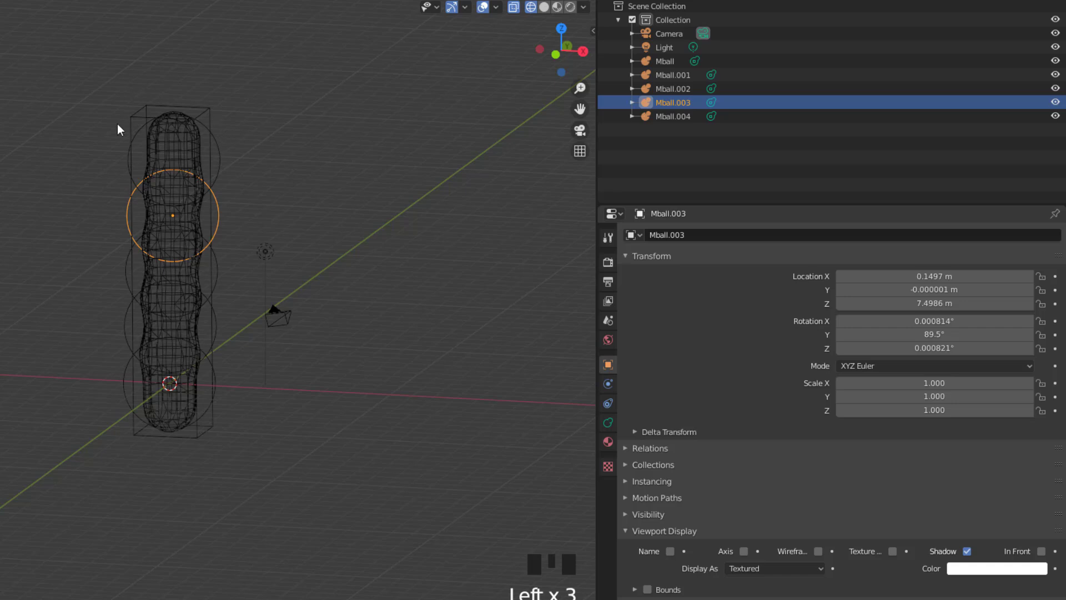
{"action": "left_click", "coordinate": [216, 378]}
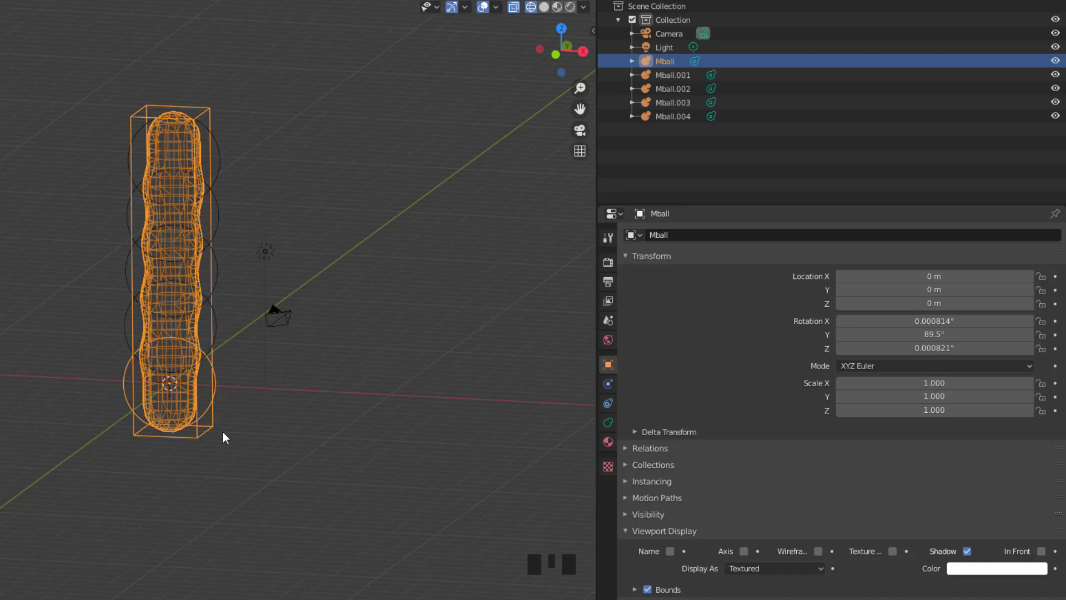
- Add a metaball Ball and move it away from the column to about X 6.5 m, Y 1.7 m
{"action": "key", "text": "shift+a"}
{"action": "mouse_move", "coordinate": [222, 432]}
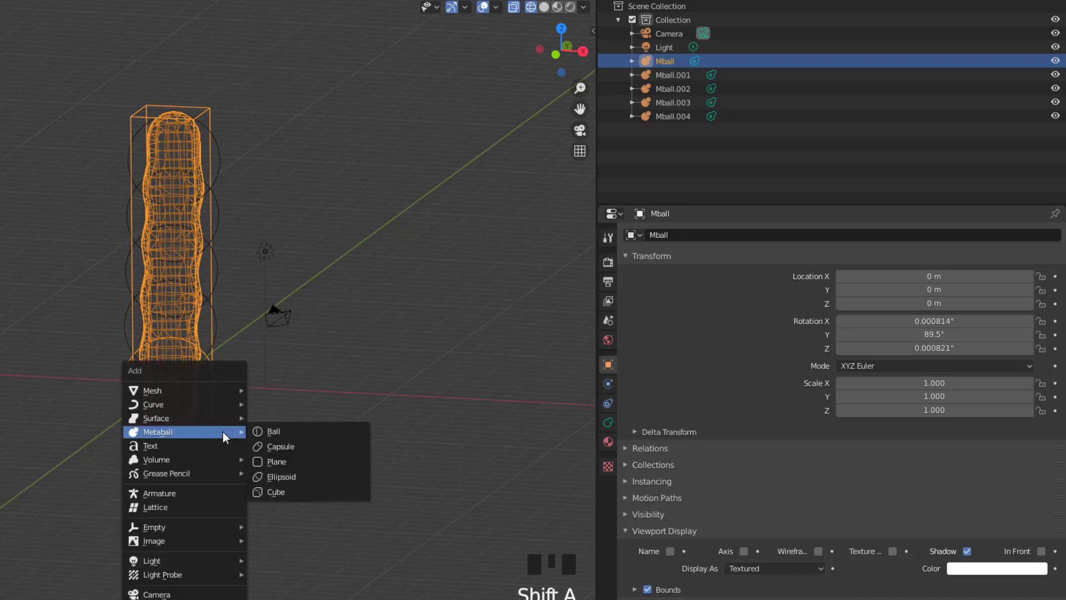
{"action": "left_click", "coordinate": [283, 431]}
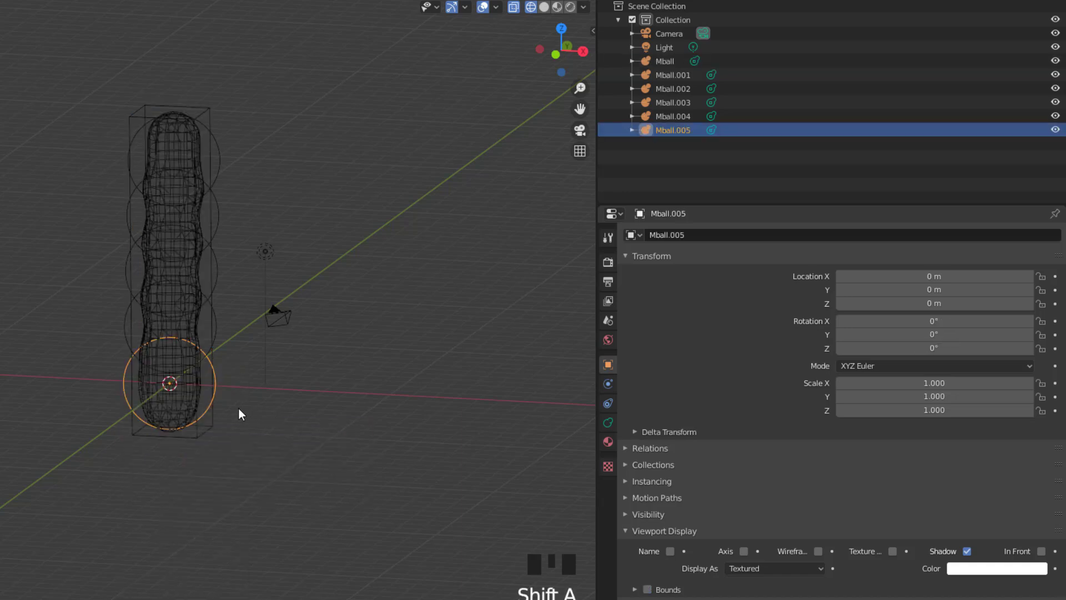
{"action": "key", "text": "g"}
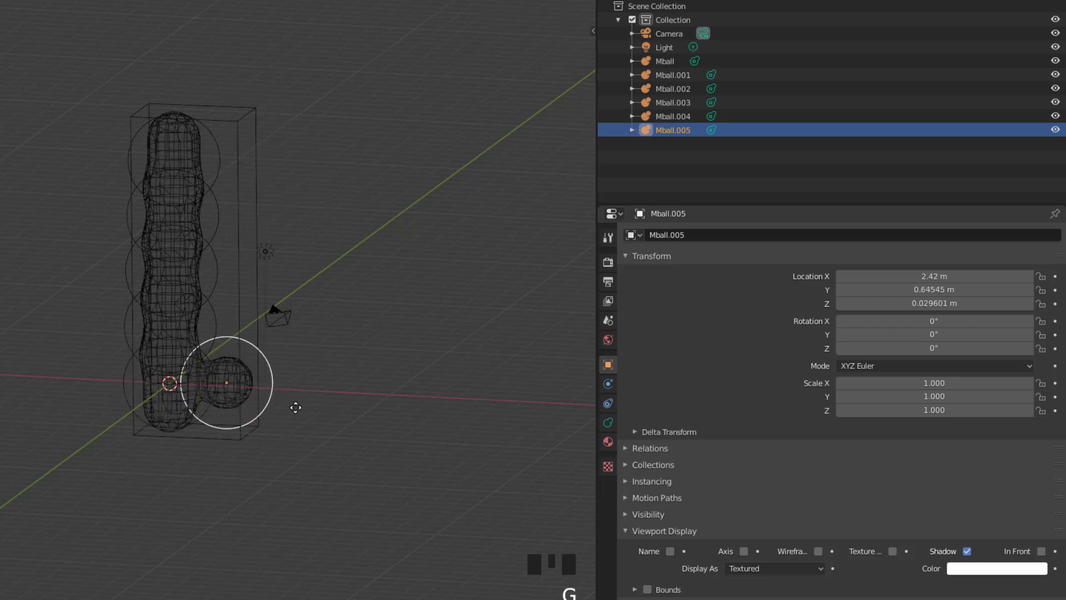
{"action": "left_click", "coordinate": [392, 410]}
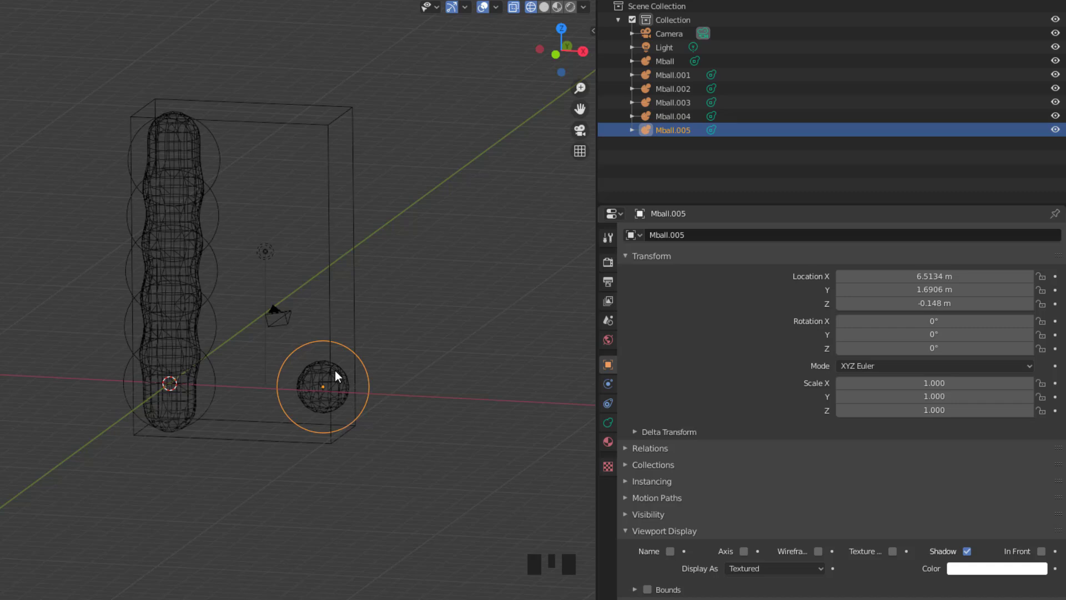
- Rename the new ball metaball as Eye
{"action": "double_click", "coordinate": [667, 128]}
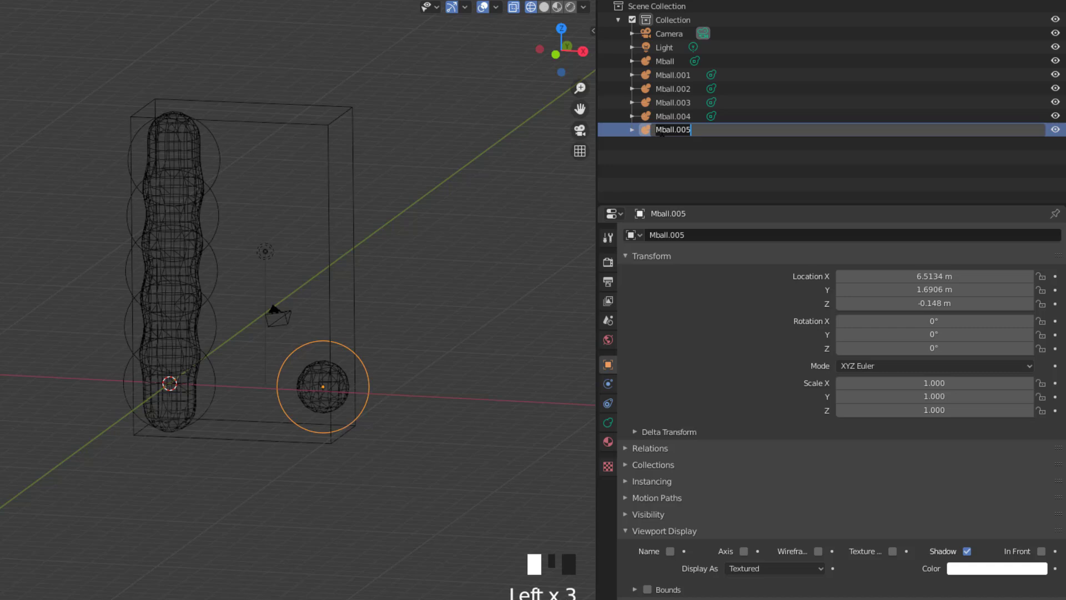
{"action": "type", "text": "Eye"}
{"action": "key", "text": "Return"}
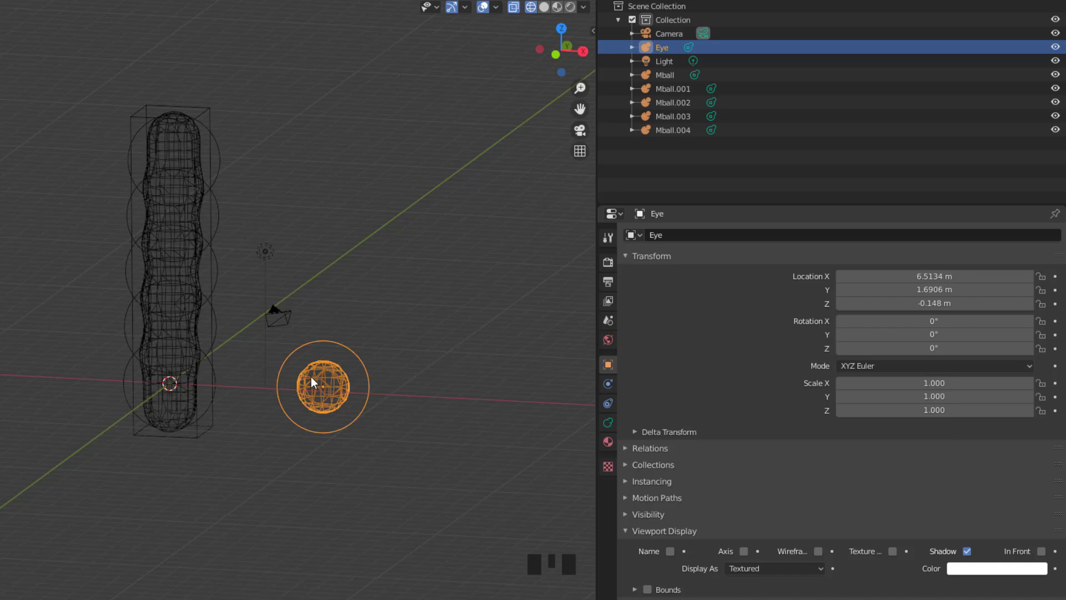
- Duplicate Eye to about X 9 m so the two balls merge, and enable Bounds on the original Eye
{"action": "key", "text": "shift+d"}
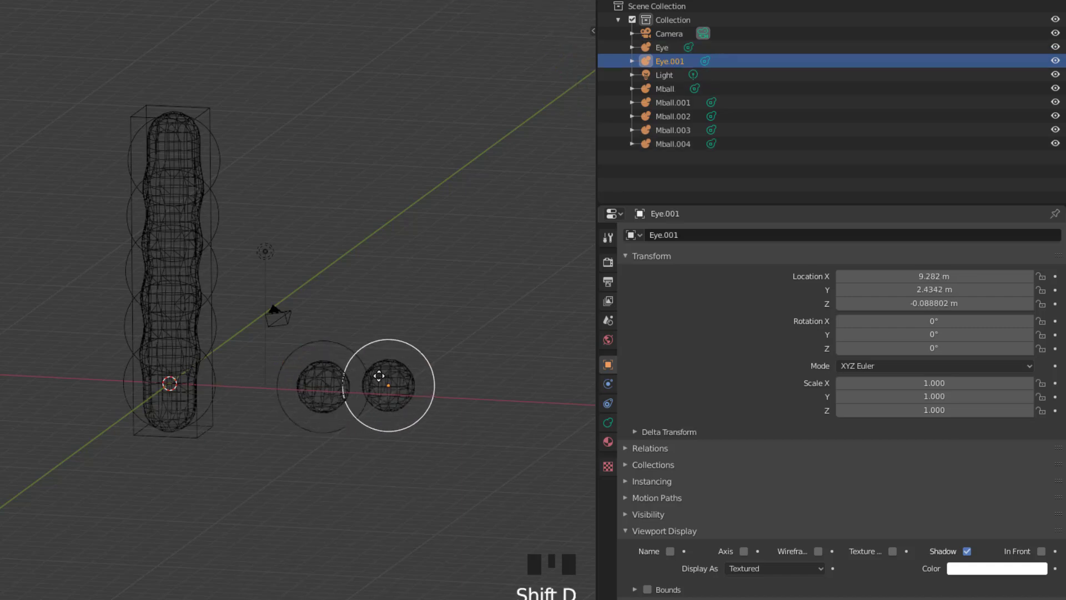
{"action": "left_click", "coordinate": [371, 375]}
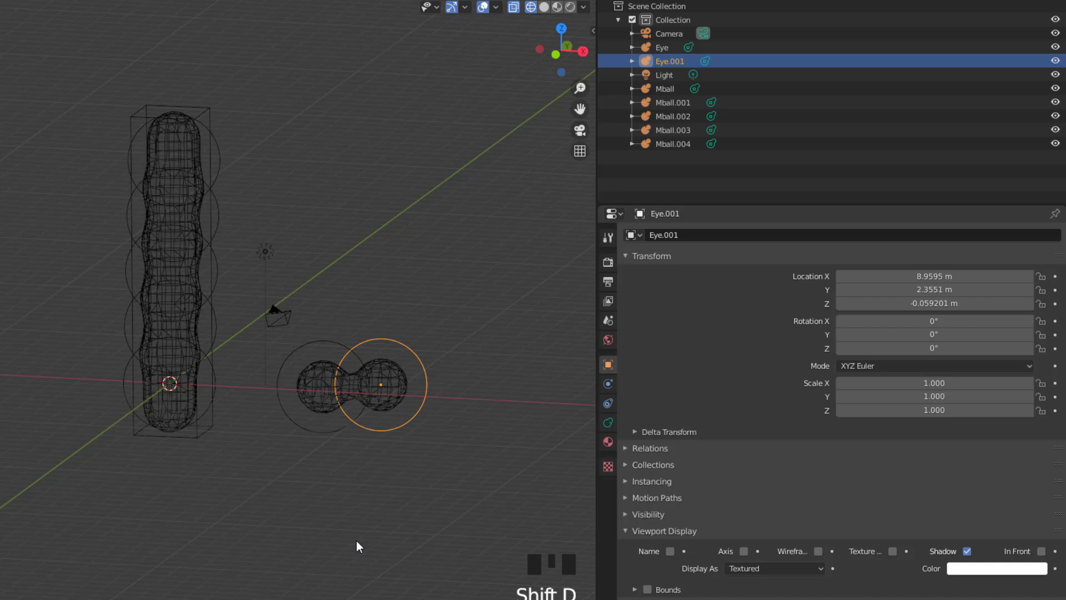
{"action": "left_click", "coordinate": [319, 434]}
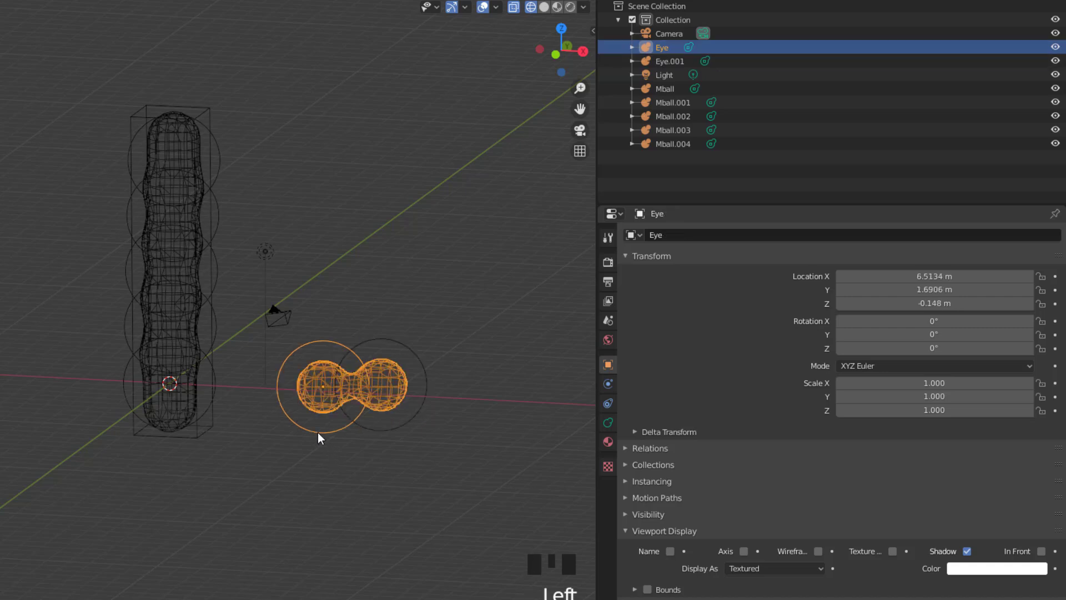
{"action": "left_click", "coordinate": [647, 589]}
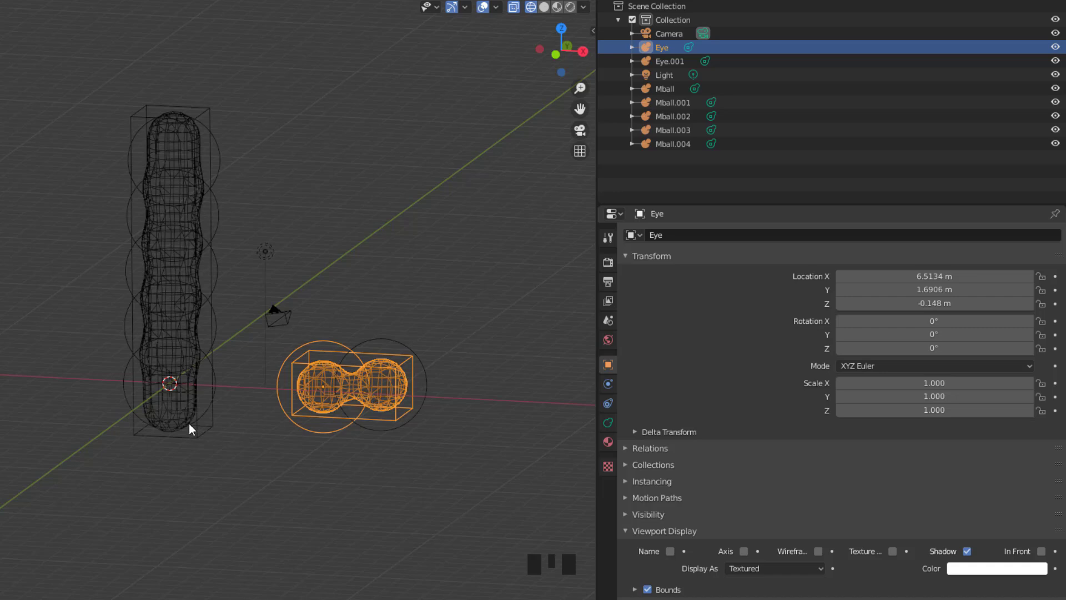
- Select the base metaball, Mball, and display the scene in solid shading
{"action": "left_click", "coordinate": [204, 415]}
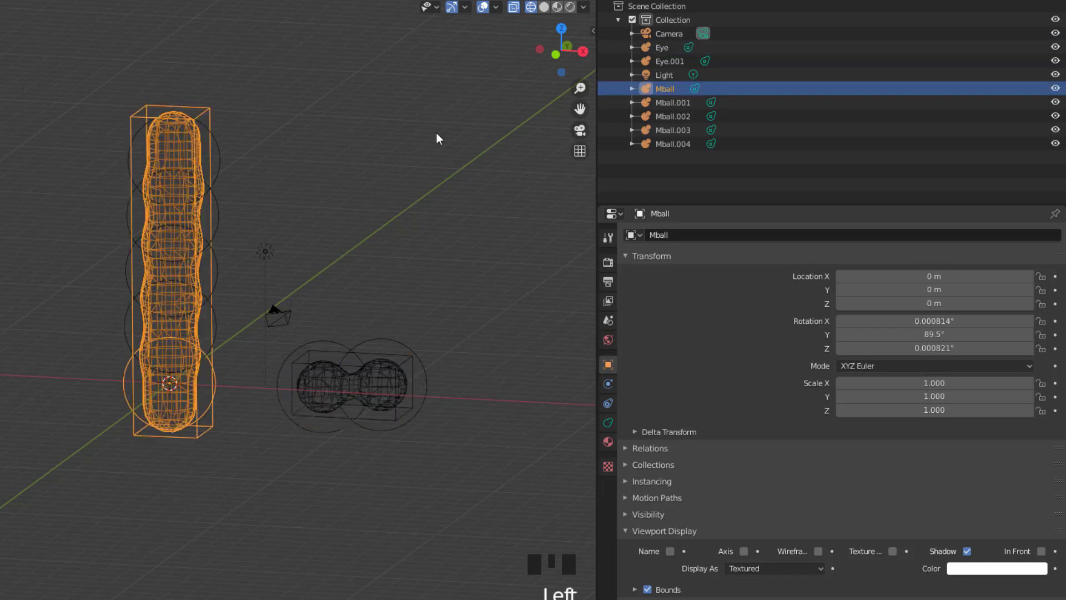
{"action": "left_click", "coordinate": [543, 7]}
{"action": "scroll", "coordinate": [191, 461], "scroll_direction": "up", "scroll_amount": 2}
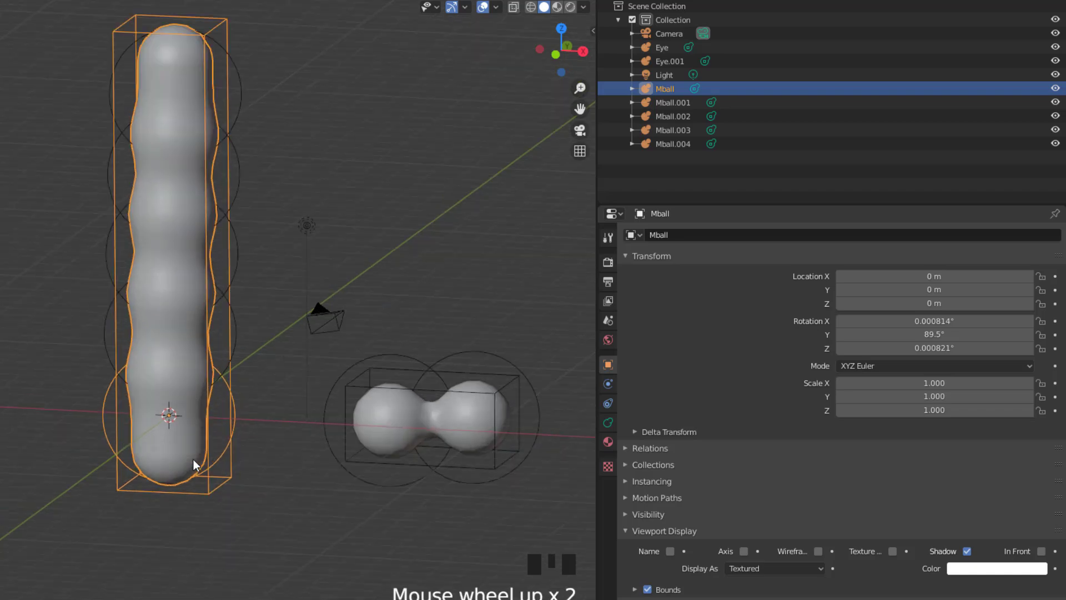
{"action": "scroll", "coordinate": [193, 458], "scroll_direction": "down", "scroll_amount": 3}
{"action": "scroll", "coordinate": [238, 435], "scroll_direction": "up", "scroll_amount": 3}
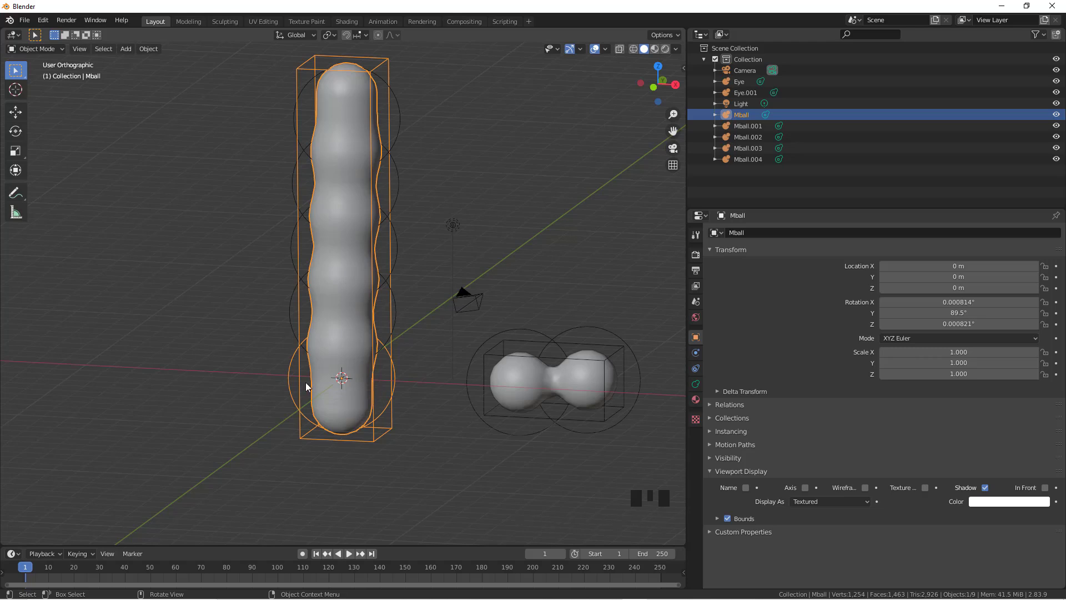
- Move Mball out of the column to about X -5.7 m, Y -1.5 m and frame it up close
{"action": "key", "text": "g"}
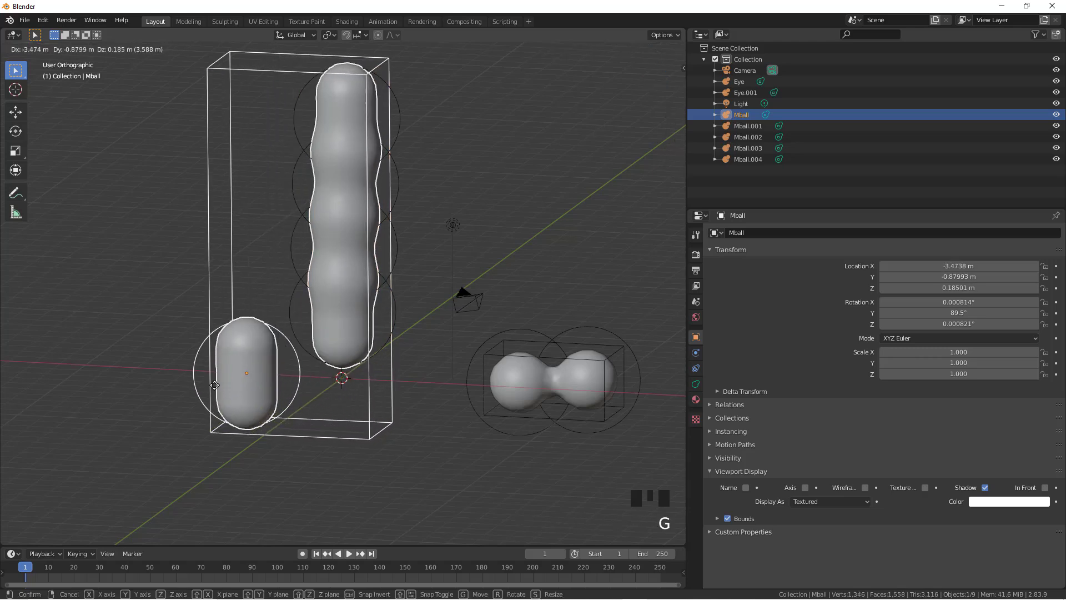
{"action": "left_click", "coordinate": [166, 384]}
{"action": "middle_click_drag", "start_coordinate": [203, 384], "coordinate": [415, 191], "text": "shift"}
{"action": "scroll", "coordinate": [363, 359], "scroll_direction": "up", "scroll_amount": 6}
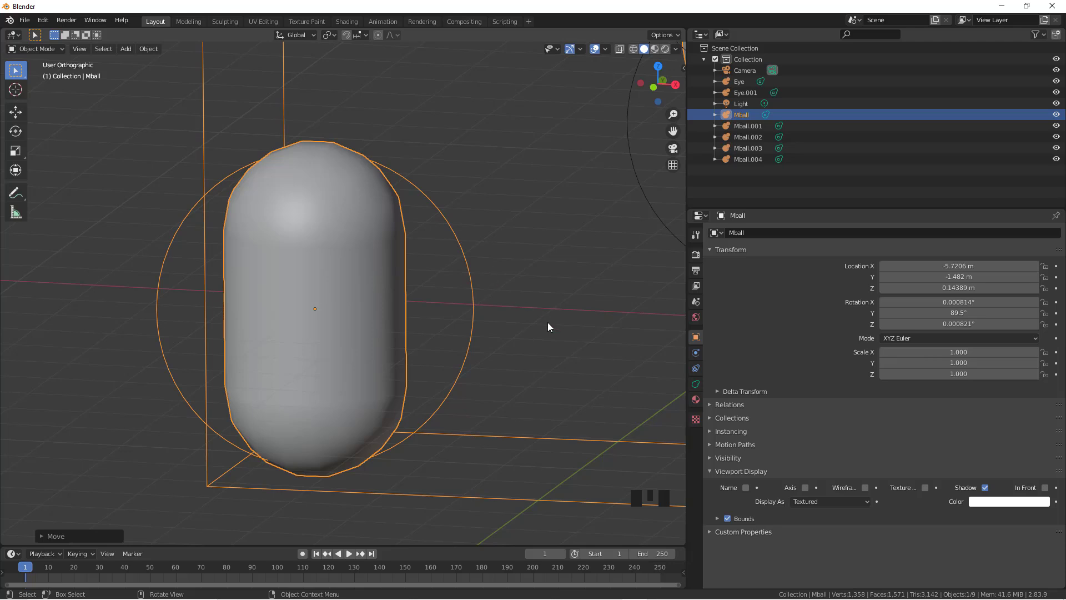
- Set the render resolution of Mball's metaball data to 0.1 m
{"action": "left_click", "coordinate": [696, 383]}
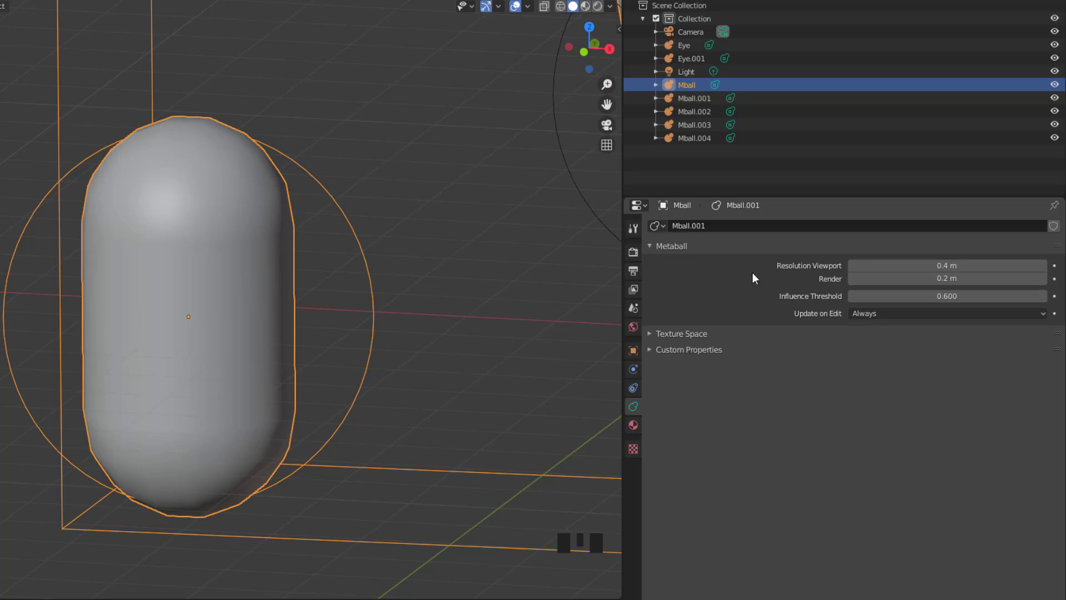
{"action": "left_click", "coordinate": [925, 279]}
{"action": "key", "text": "Left"}
{"action": "key", "text": "Left"}
{"action": "key", "text": "BackSpace"}
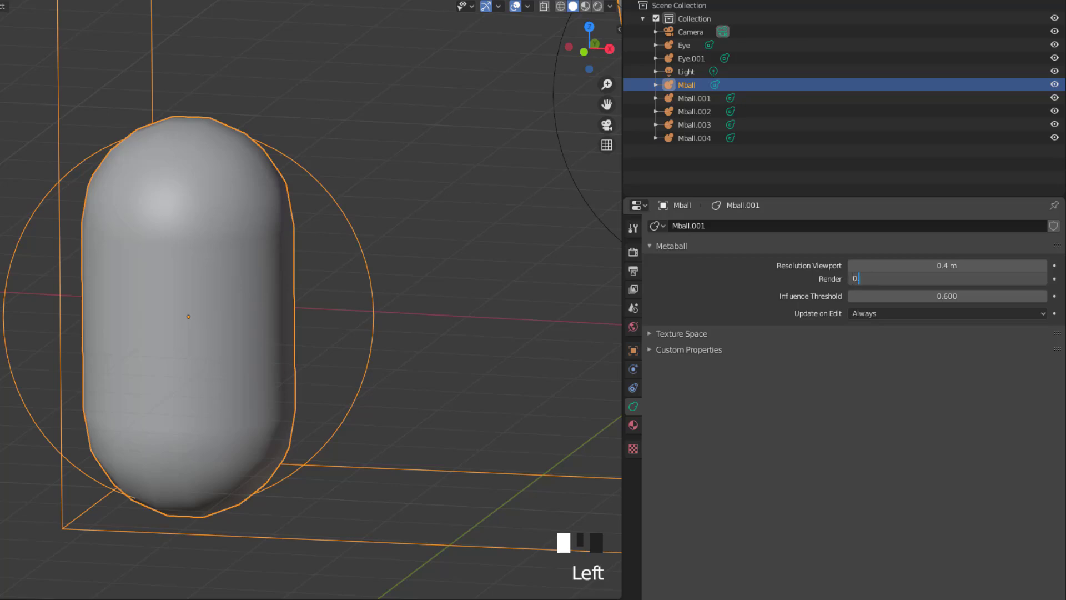
{"action": "type", "text": "1"}
{"action": "key", "text": "Return"}
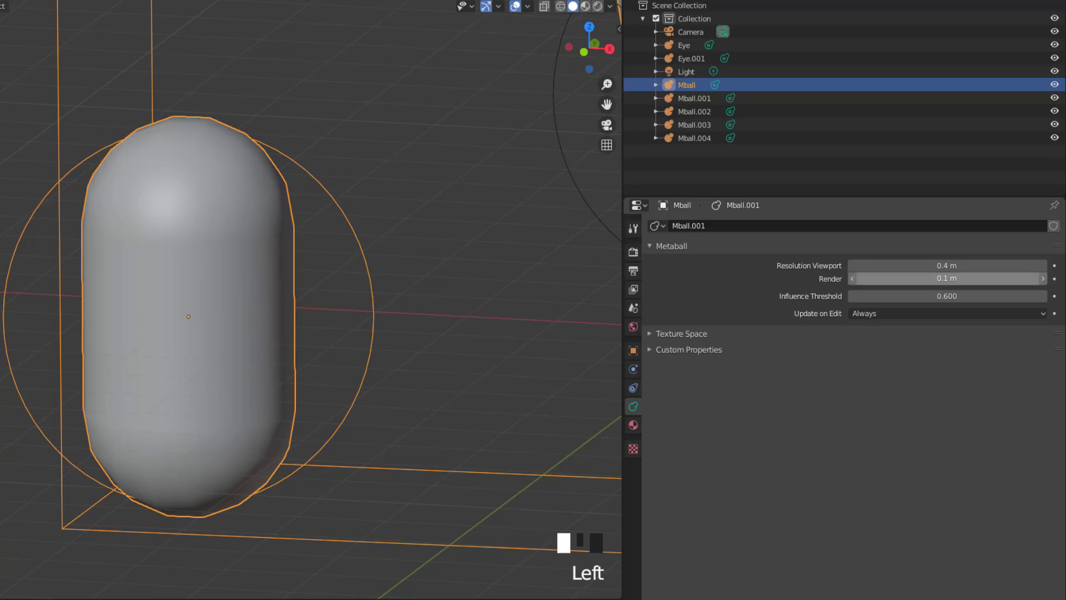
- Set the viewport resolution of Mball's metaball data to 0.1 m
{"action": "left_click", "coordinate": [914, 266]}
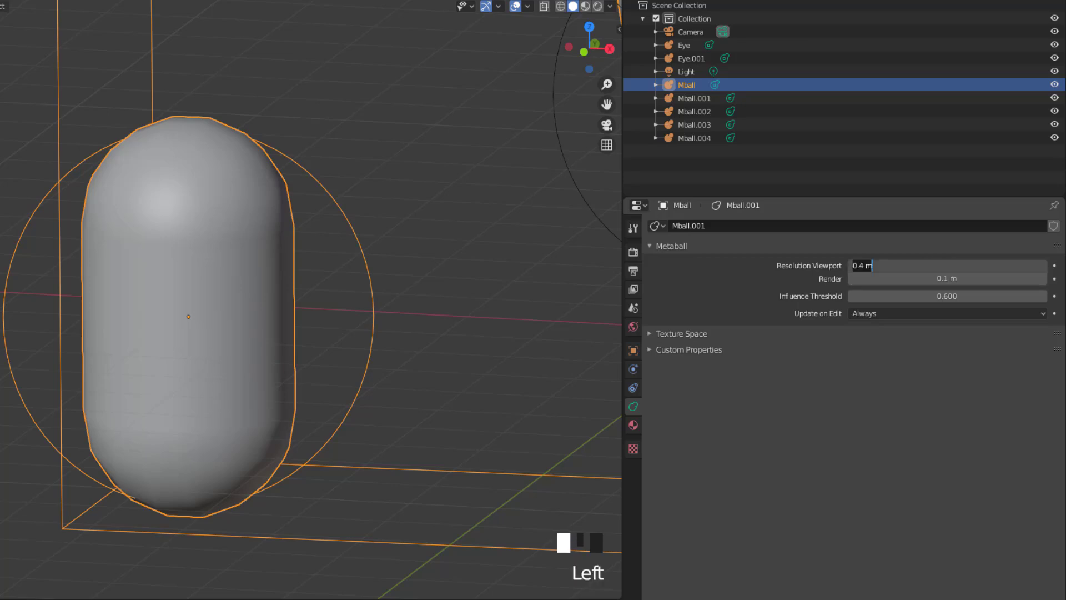
{"action": "key", "text": "Left"}
{"action": "key", "text": "Left"}
{"action": "key", "text": "BackSpace"}
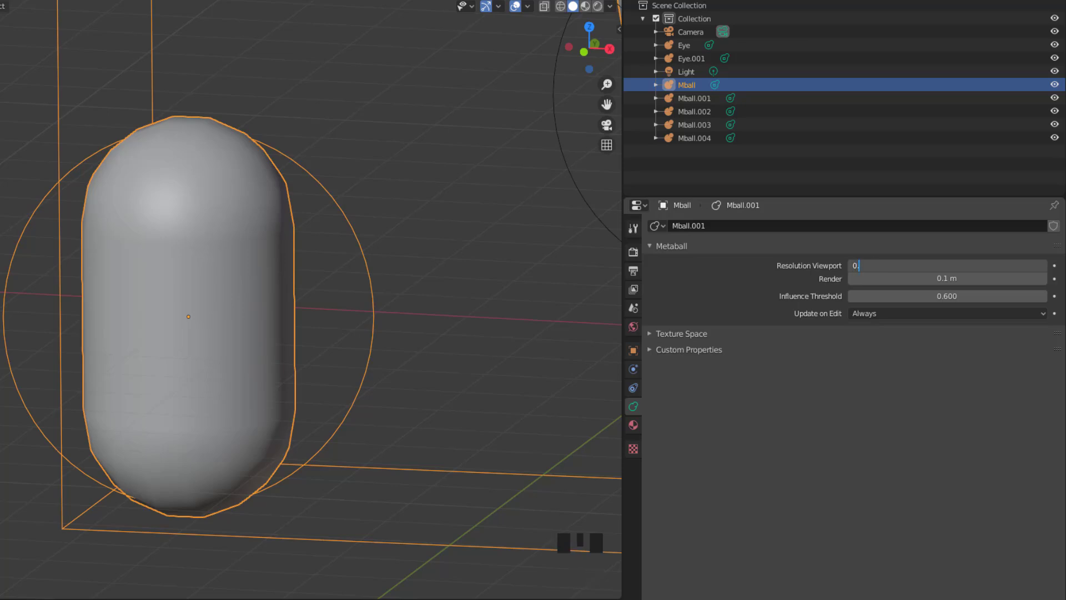
{"action": "type", "text": "1"}
{"action": "key", "text": "Return"}
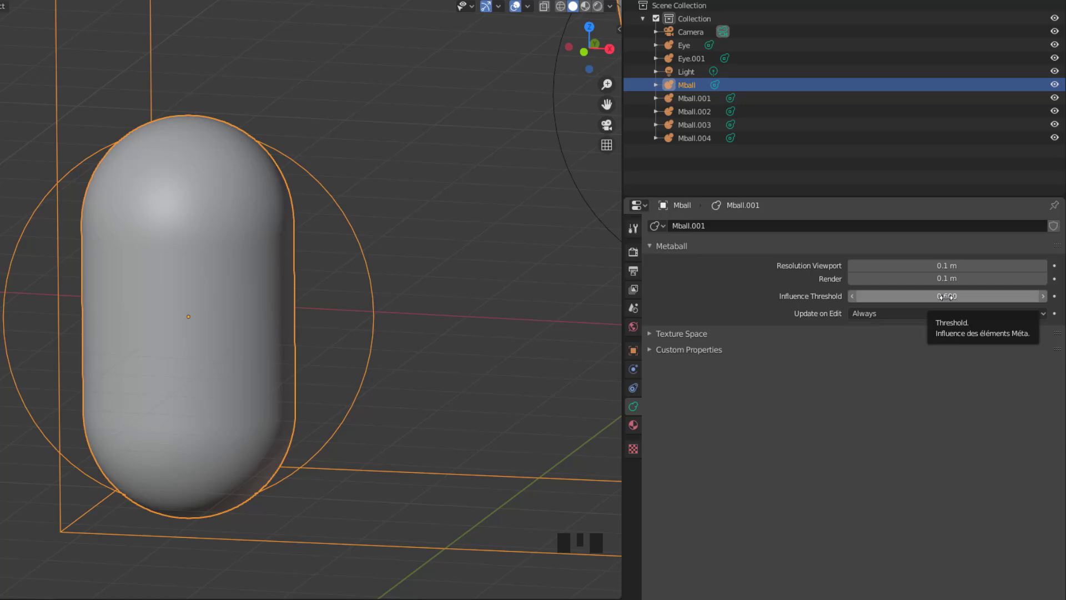
- Move Mball back beneath the column, slightly below its original place, so it joins through a narrow neck
{"action": "scroll", "coordinate": [204, 312], "scroll_direction": "down", "scroll_amount": 4}
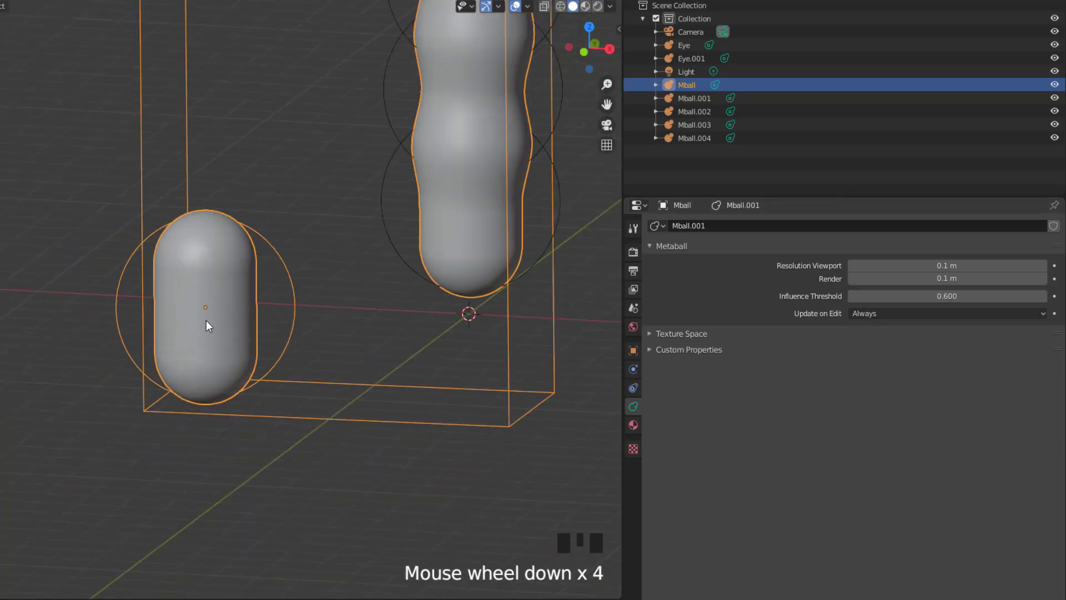
{"action": "key", "text": "g"}
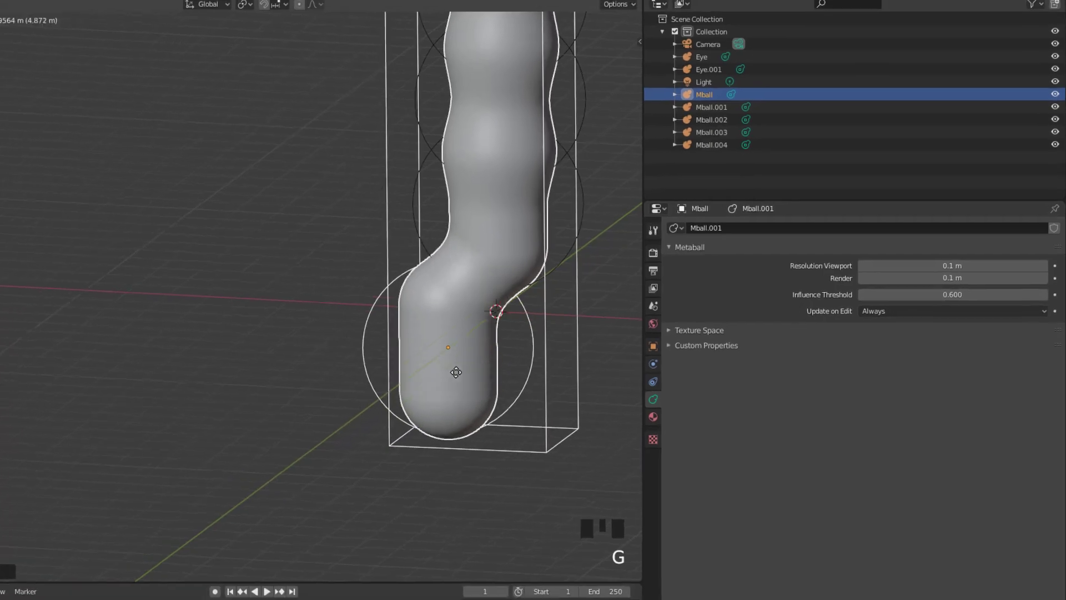
{"action": "left_click", "coordinate": [499, 413]}
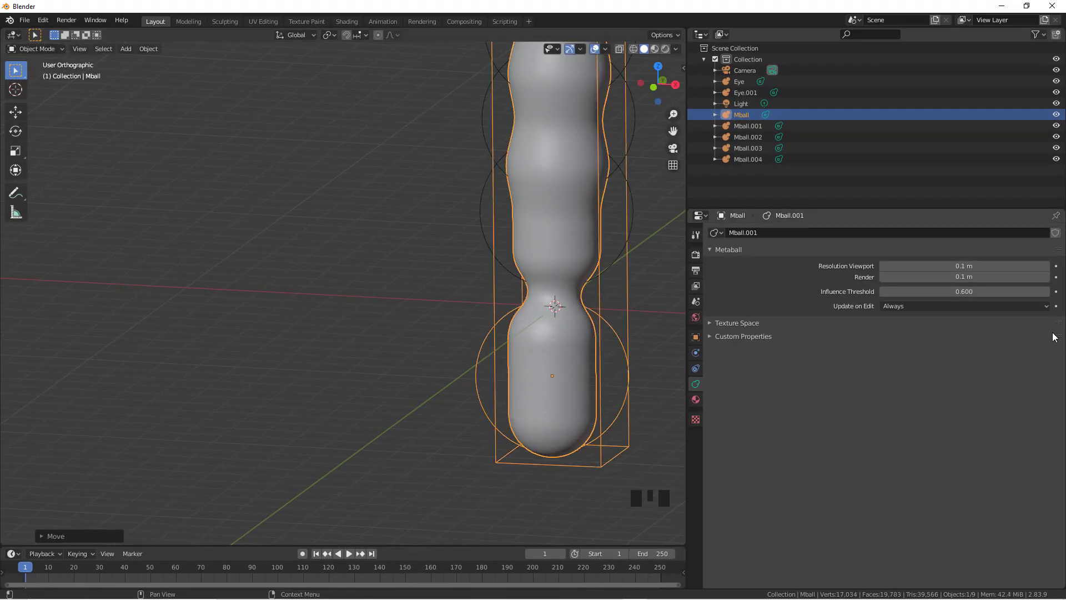
- Raise Mball's Influence Threshold to 1.300 and bring the whole column into view
{"action": "mouse_move", "coordinate": [977, 291]}
{"action": "left_mouse_down"}
{"action": "mouse_move", "coordinate": [943, 291]}
{"action": "mouse_move", "coordinate": [993, 292]}
{"action": "left_mouse_up"}
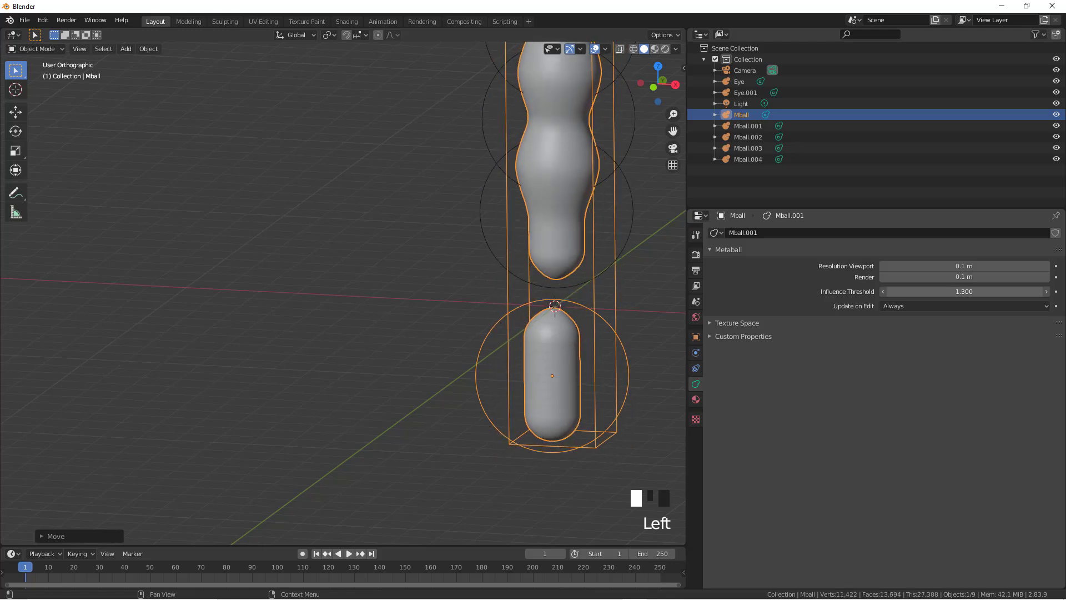
{"action": "scroll", "coordinate": [474, 174], "scroll_direction": "down", "scroll_amount": 3}
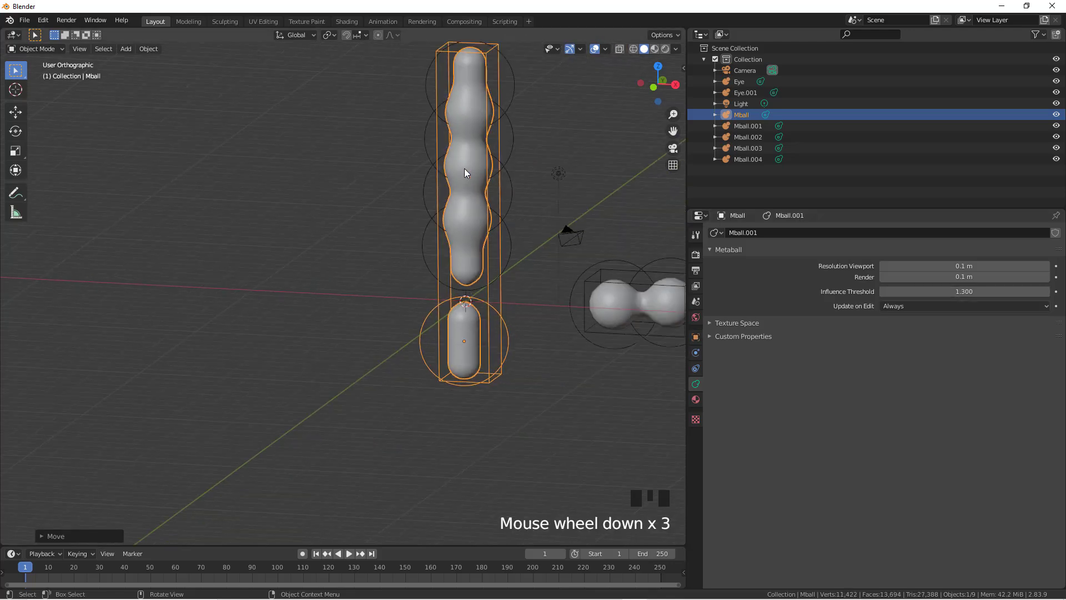
{"action": "middle_click_drag", "start_coordinate": [408, 231], "coordinate": [393, 236], "text": "shift"}
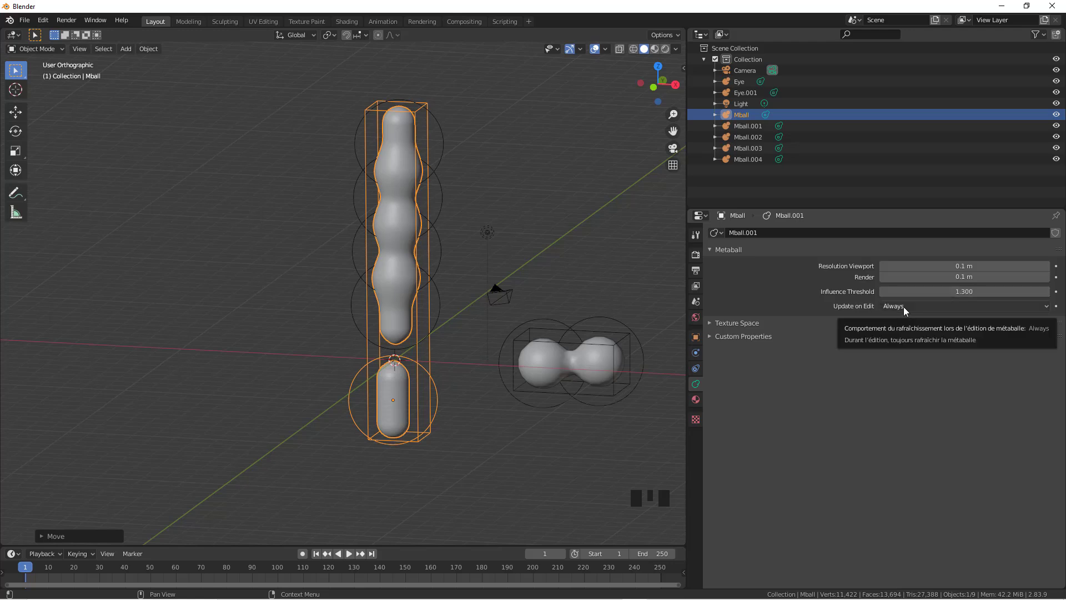
- Try the Half option for Mball's Update on Edit, then set it to Fast
{"action": "left_click", "coordinate": [904, 306]}
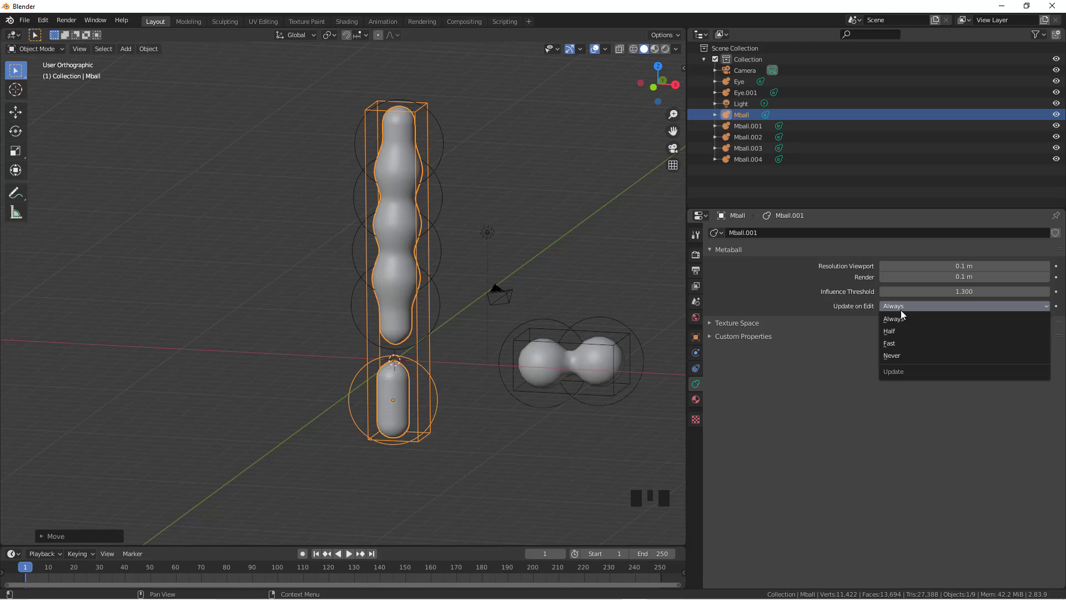
{"action": "left_click", "coordinate": [899, 331]}
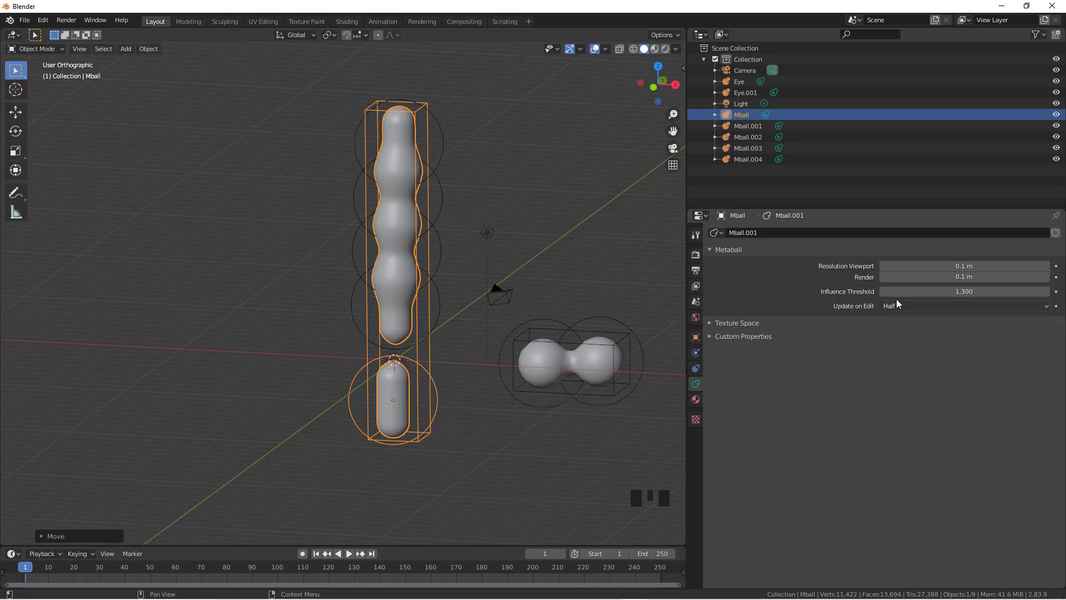
{"action": "left_click", "coordinate": [904, 305]}
{"action": "left_click", "coordinate": [903, 343]}
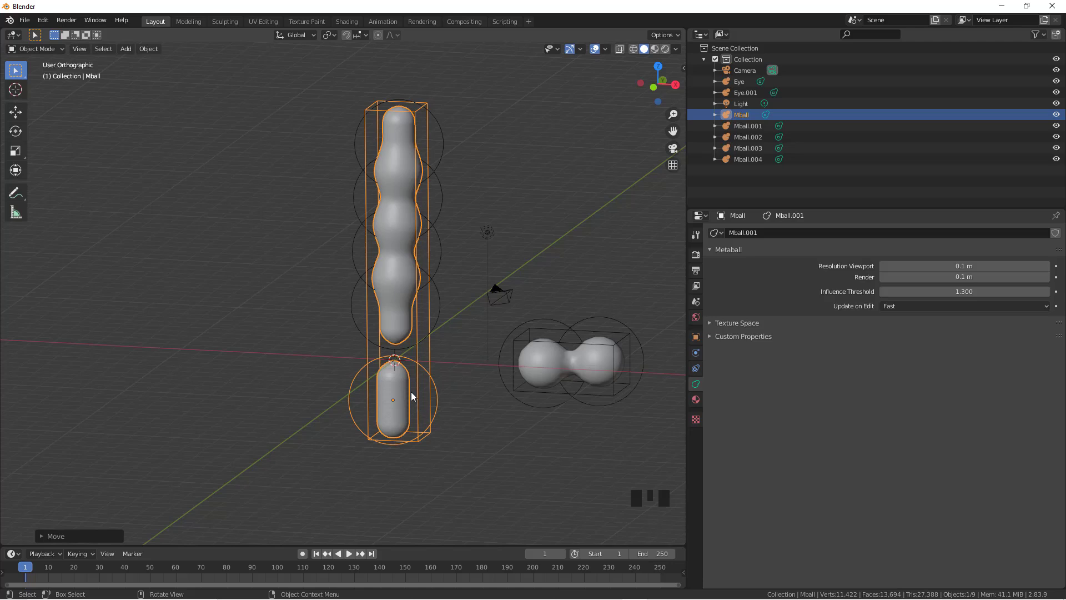
{"action": "left_click", "coordinate": [450, 380]}
{"action": "left_click", "coordinate": [392, 391]}
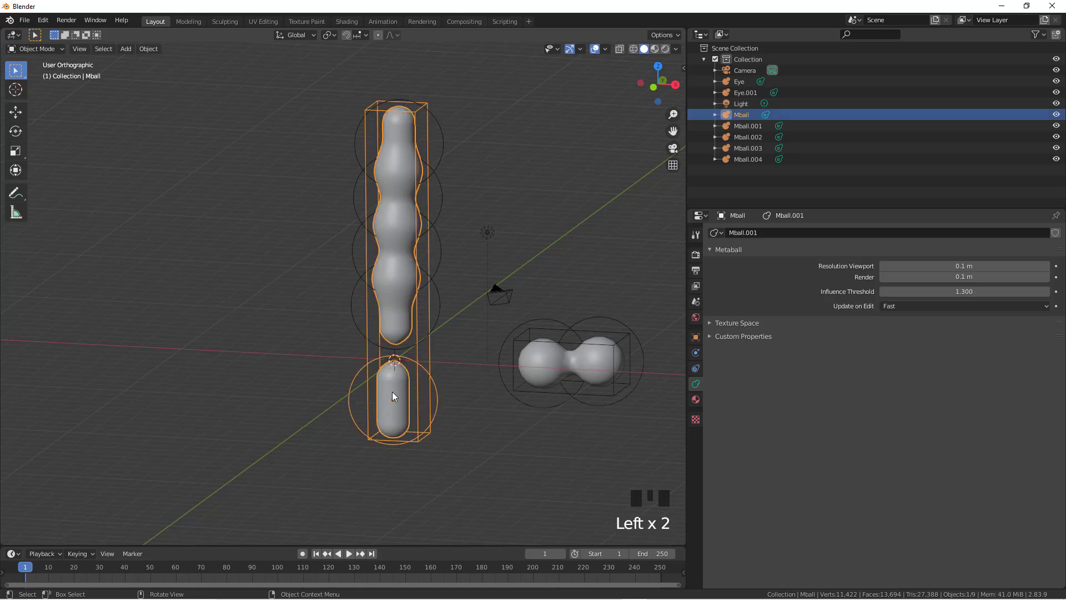
{"action": "left_click", "coordinate": [424, 367]}
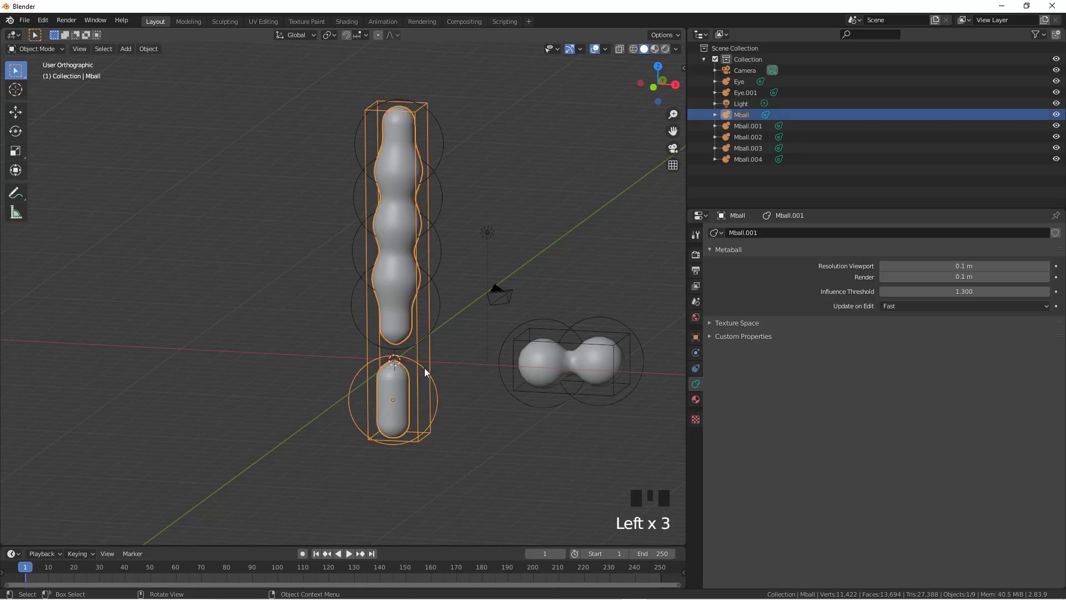
{"action": "left_click", "coordinate": [447, 392]}
{"action": "left_click", "coordinate": [437, 395]}
{"action": "left_click", "coordinate": [515, 328]}
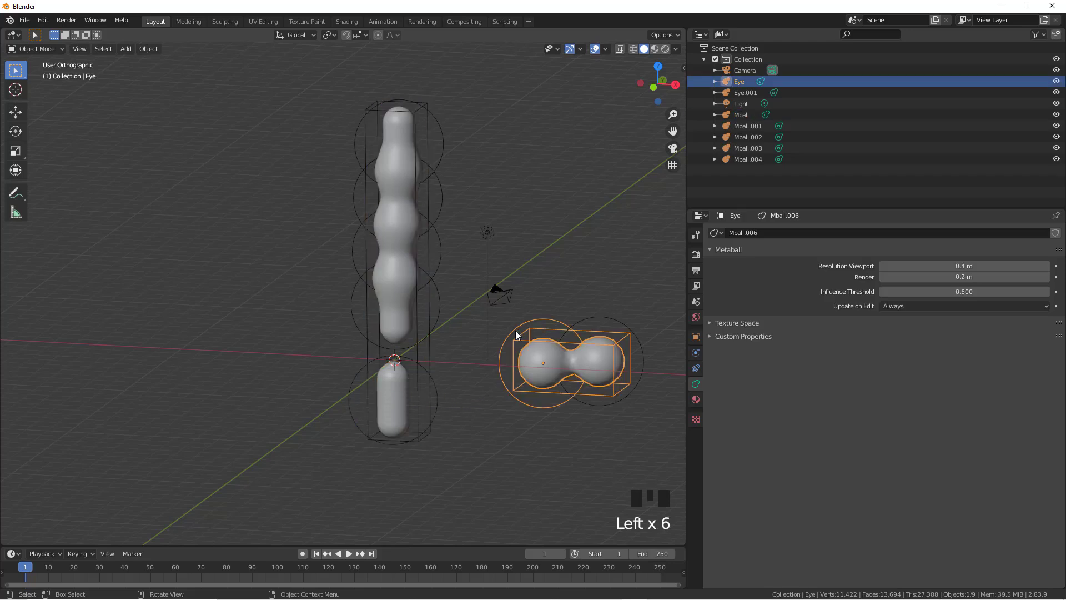
{"action": "left_click", "coordinate": [434, 367]}
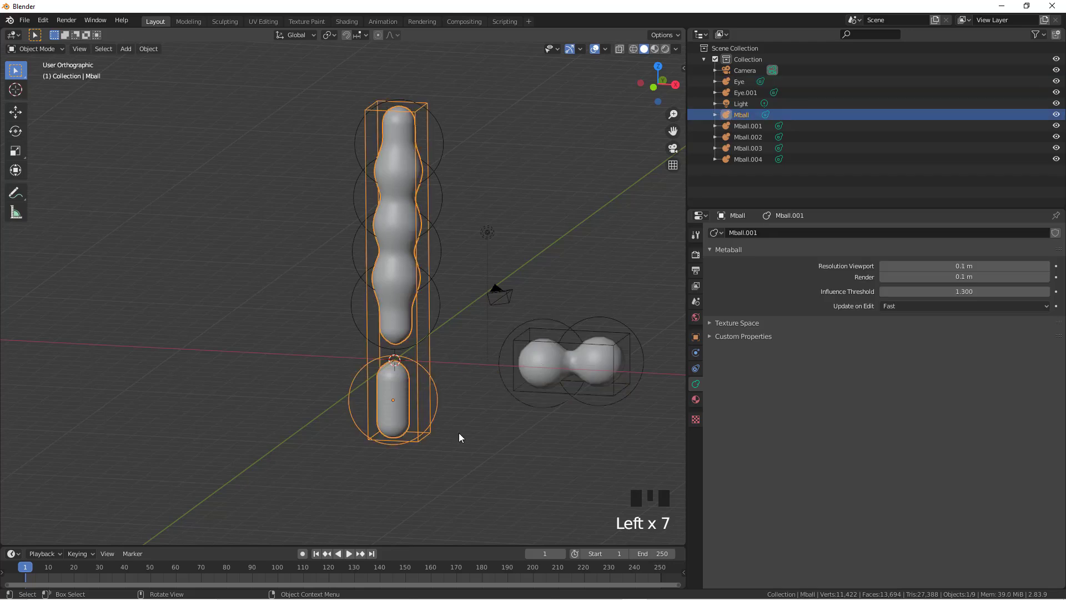
- Move Mball off to the side of the column, then back beneath it so the two merge into one shape
{"action": "key", "text": "g"}
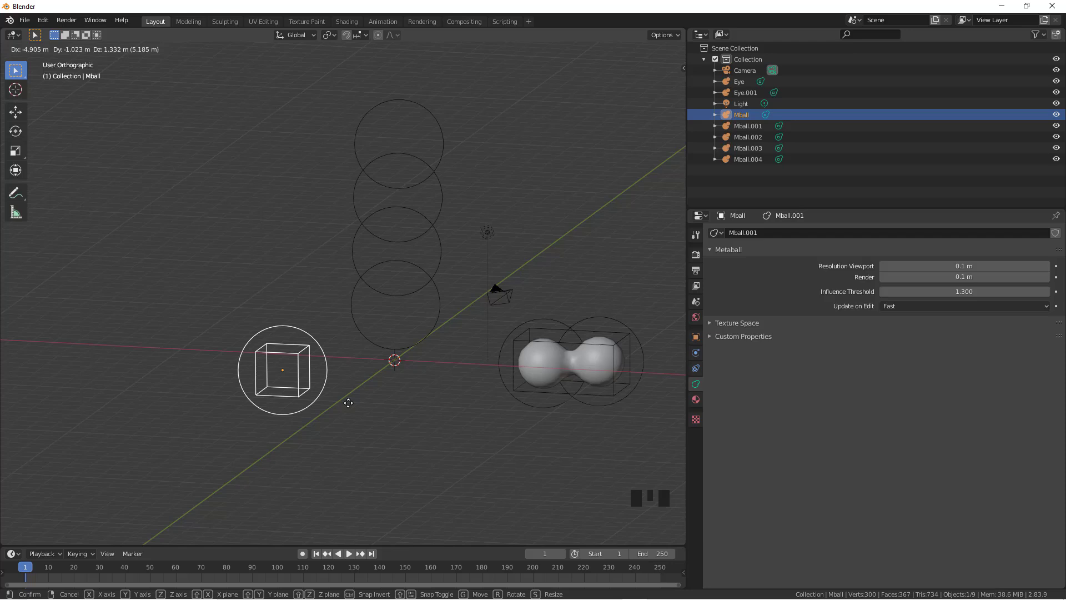
{"action": "left_click", "coordinate": [348, 403]}
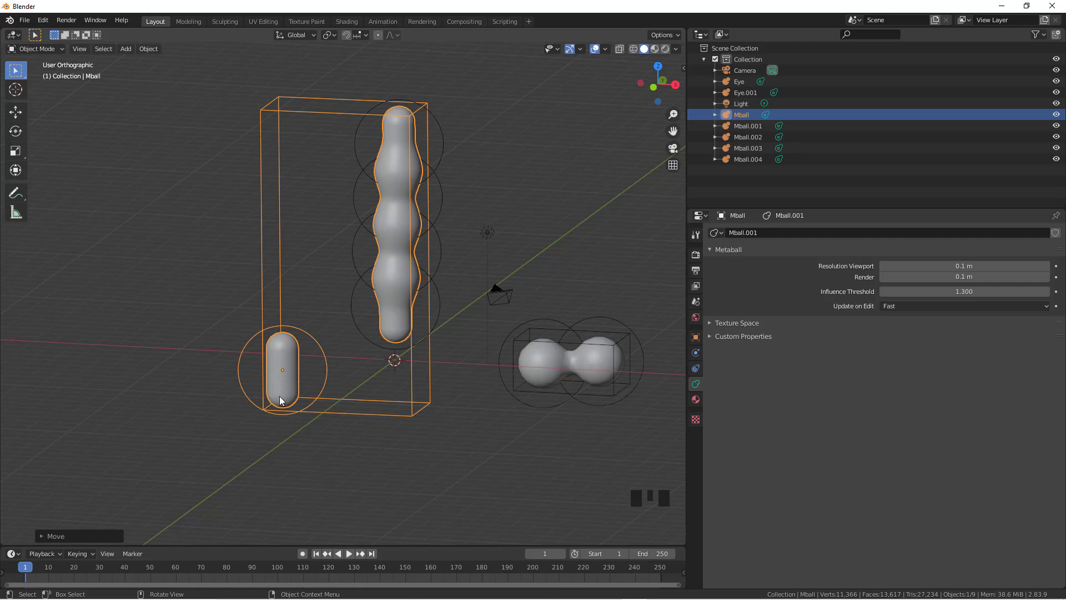
{"action": "key", "text": "g"}
{"action": "left_click", "coordinate": [391, 398]}
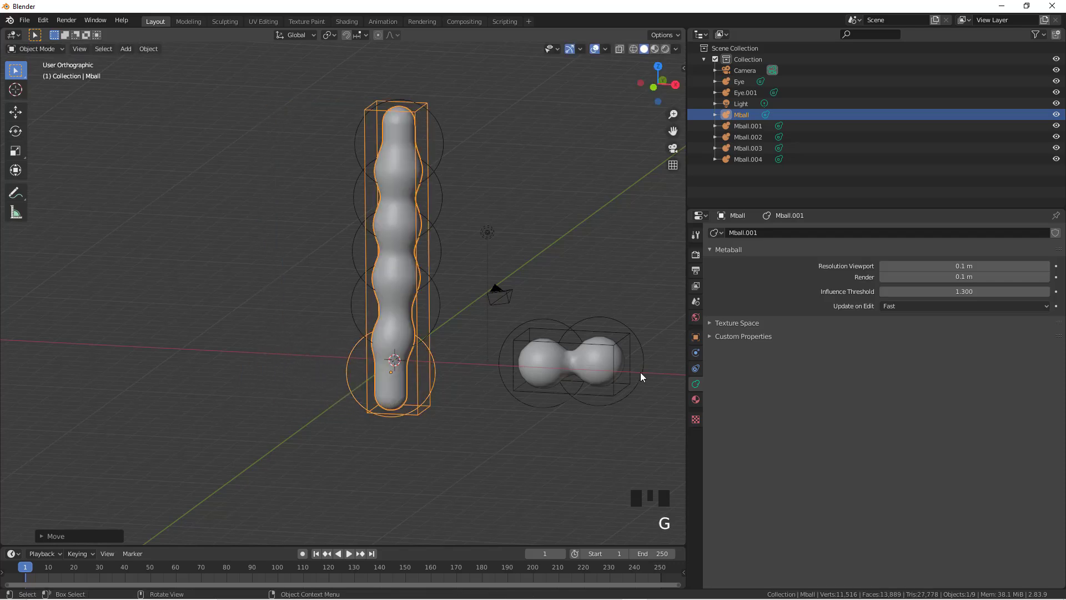
- Set Mball's Update on Edit to Never, then render the image to check the metaballs and close the render
{"action": "left_click", "coordinate": [912, 307]}
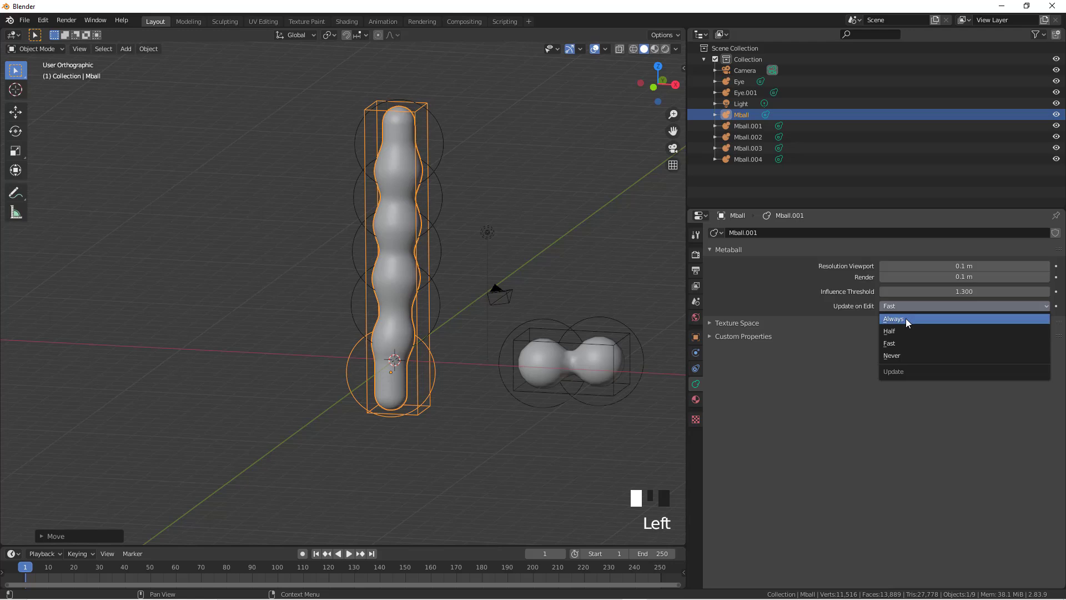
{"action": "left_click", "coordinate": [894, 355]}
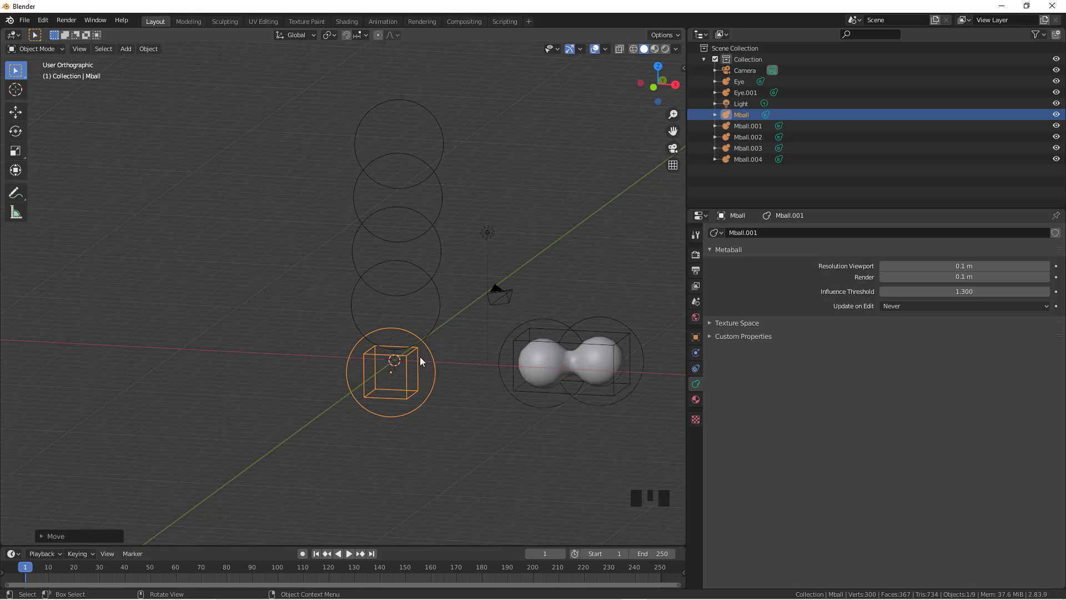
{"action": "left_click", "coordinate": [67, 20]}
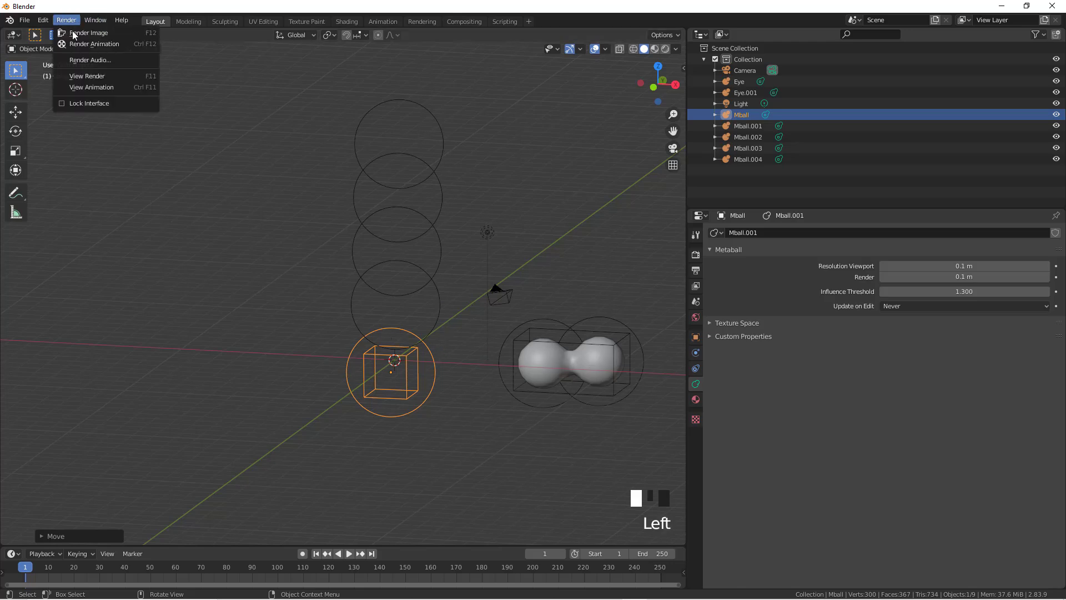
{"action": "left_click", "coordinate": [83, 32]}
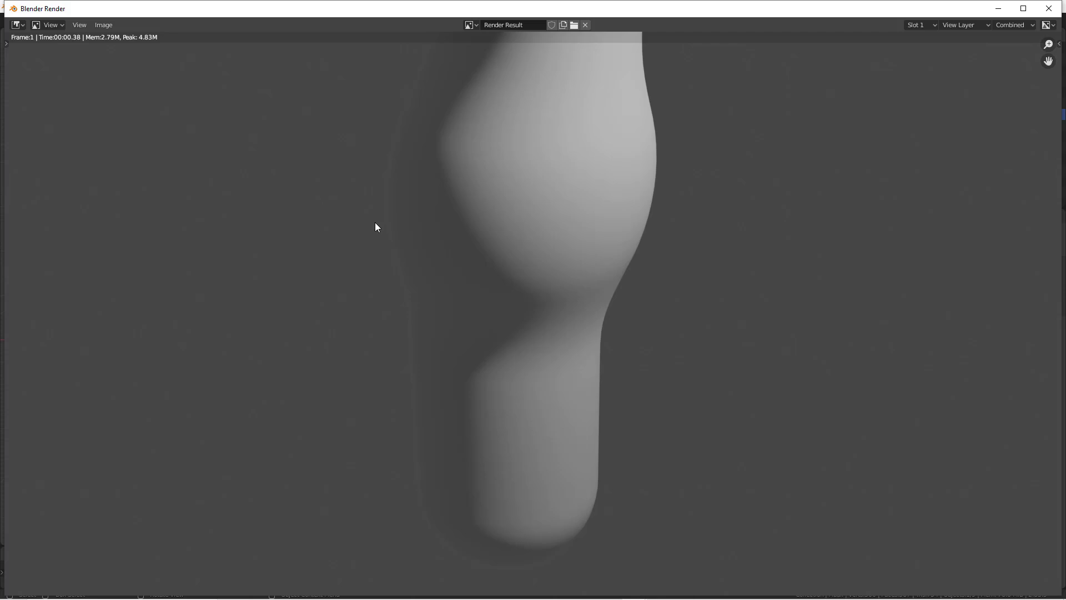
{"action": "key", "text": "Escape"}
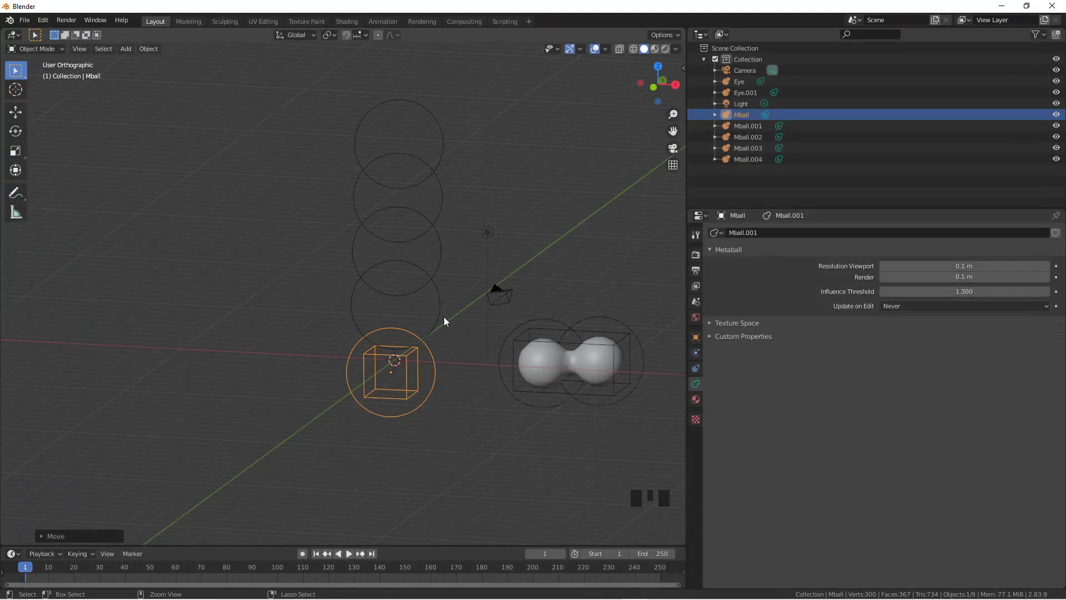
- Align the camera to the current view, pull it back about 9 m along its local Z, and shift it to frame both metaball groups
{"action": "key", "text": "ctrl+alt+KP_0"}
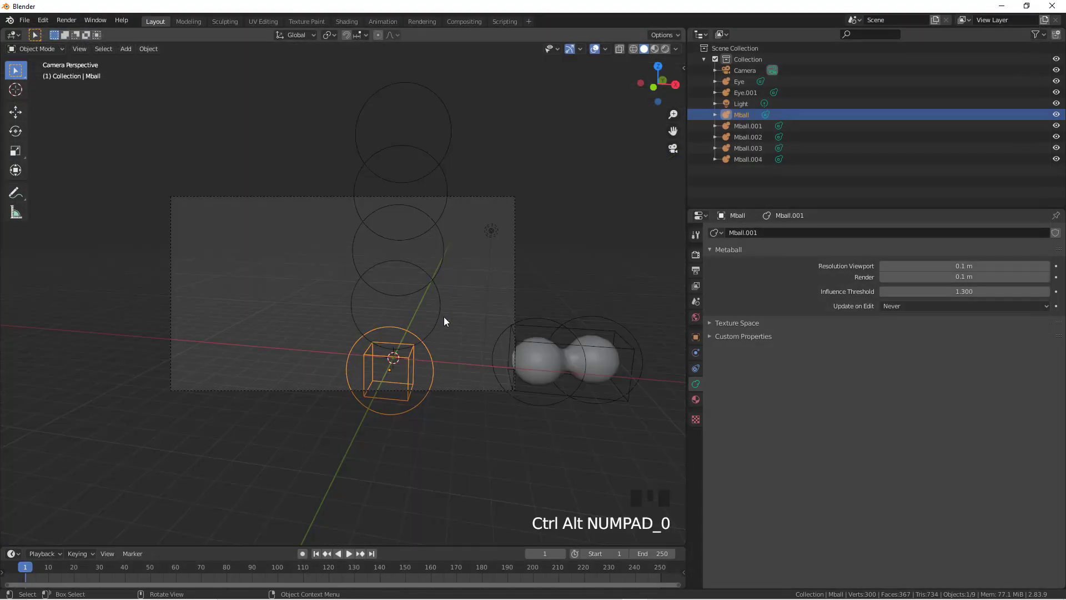
{"action": "left_click", "coordinate": [448, 196]}
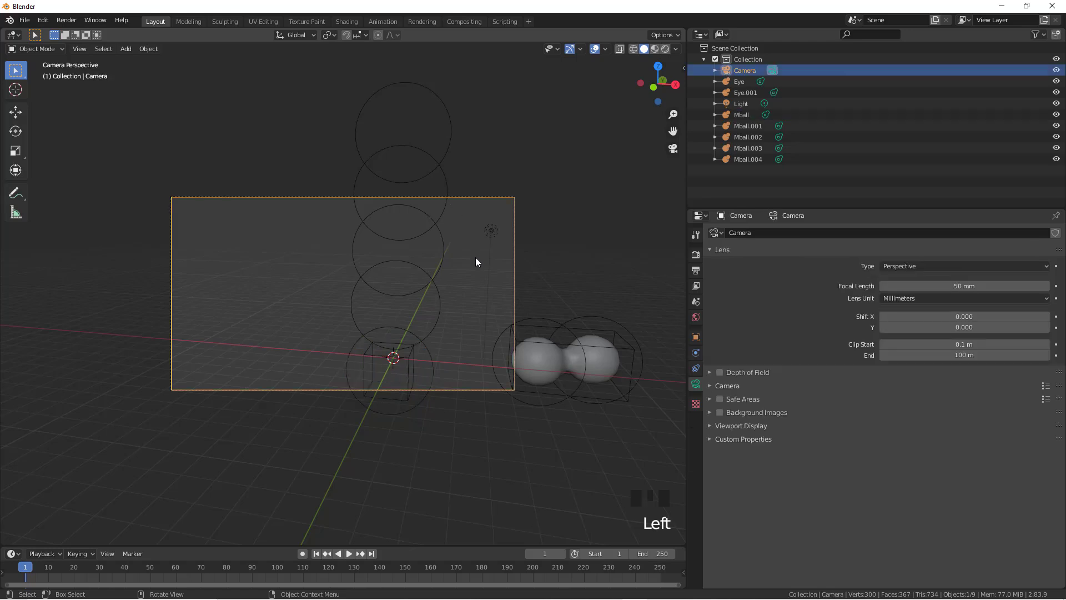
{"action": "key", "text": "g"}
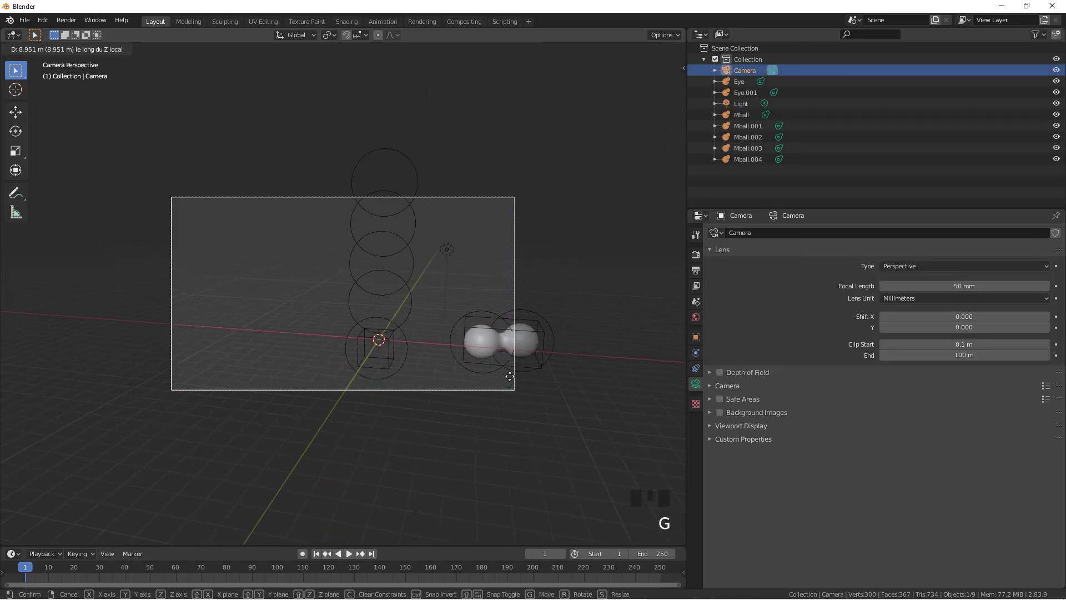
{"action": "left_click", "coordinate": [512, 383]}
{"action": "key", "text": "g"}
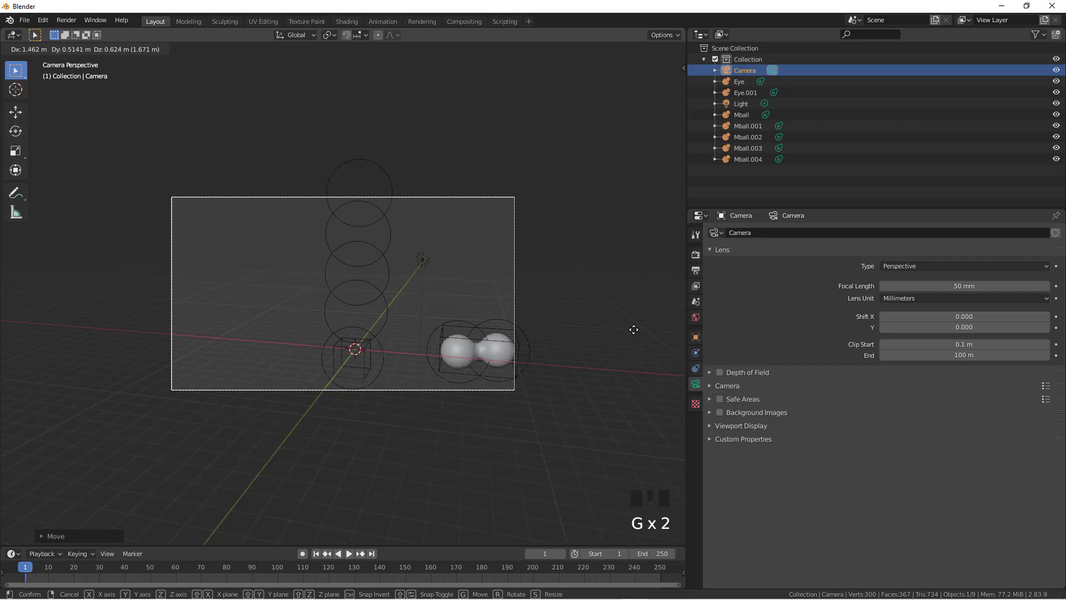
{"action": "left_click", "coordinate": [633, 329]}
- Render the image from the repositioned camera to inspect both metaball groups, then close the render
{"action": "left_click", "coordinate": [66, 20]}
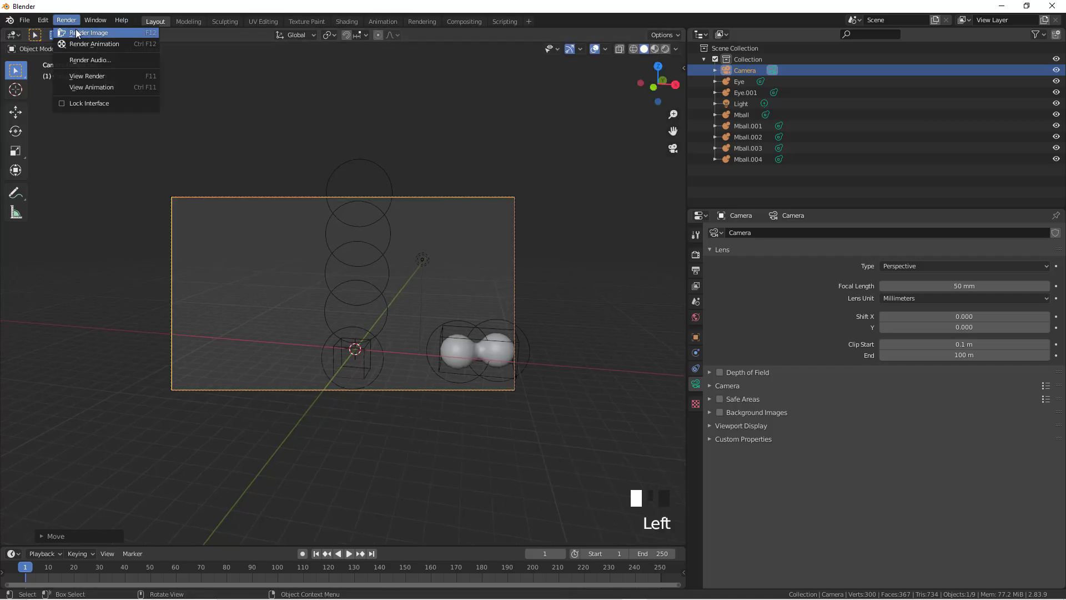
{"action": "left_click", "coordinate": [83, 31]}
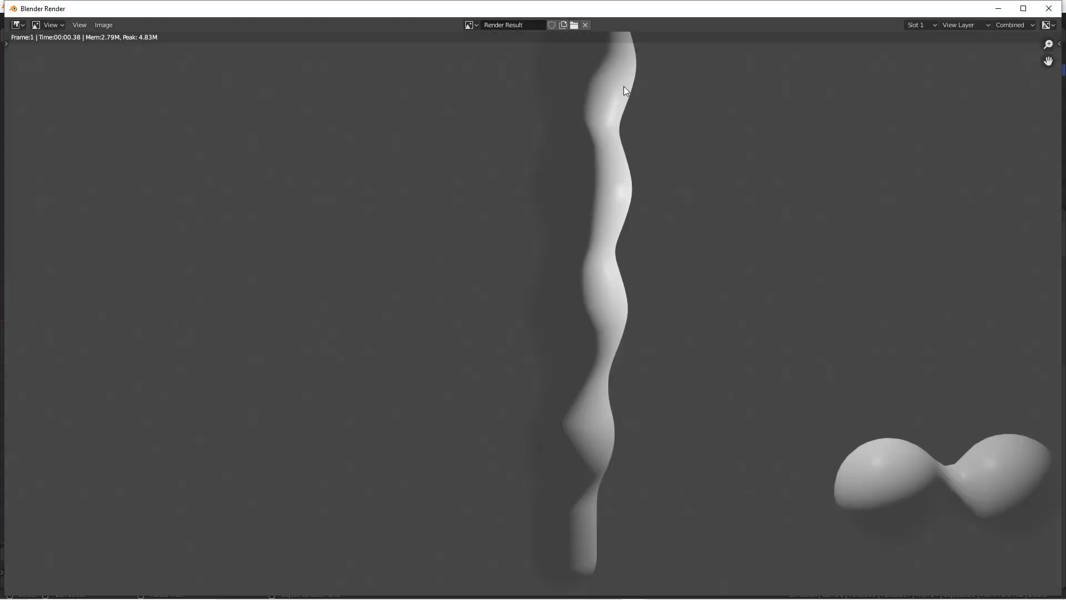
{"action": "key", "text": "Escape"}
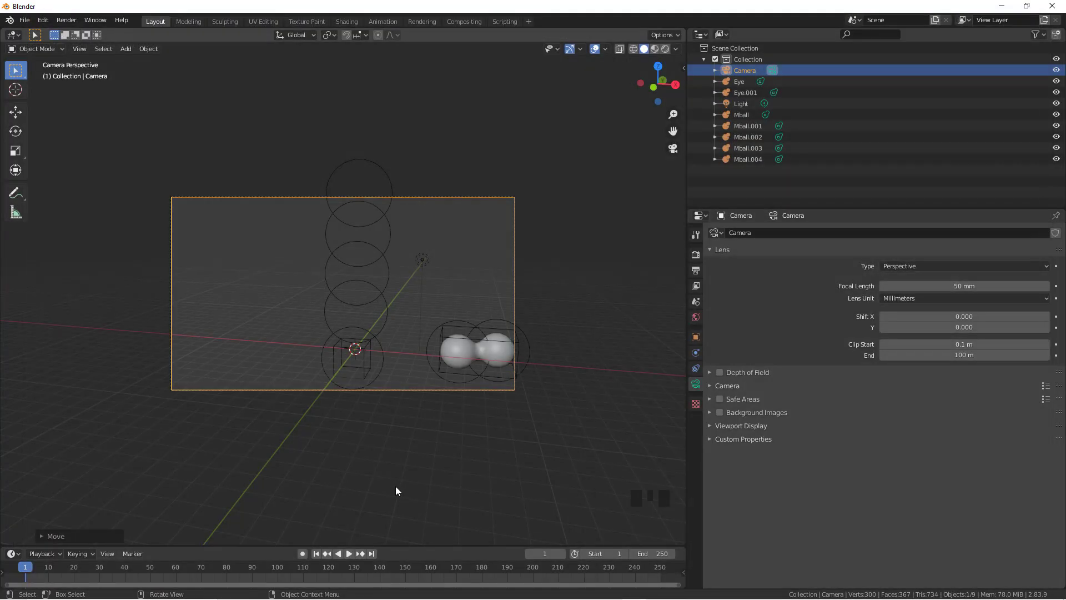
- Leave the camera view, reselect Mball and set its Update on Edit to Always
{"action": "middle_click_drag", "start_coordinate": [395, 485], "coordinate": [397, 416]}
{"action": "scroll", "coordinate": [397, 409], "scroll_direction": "up", "scroll_amount": 4}
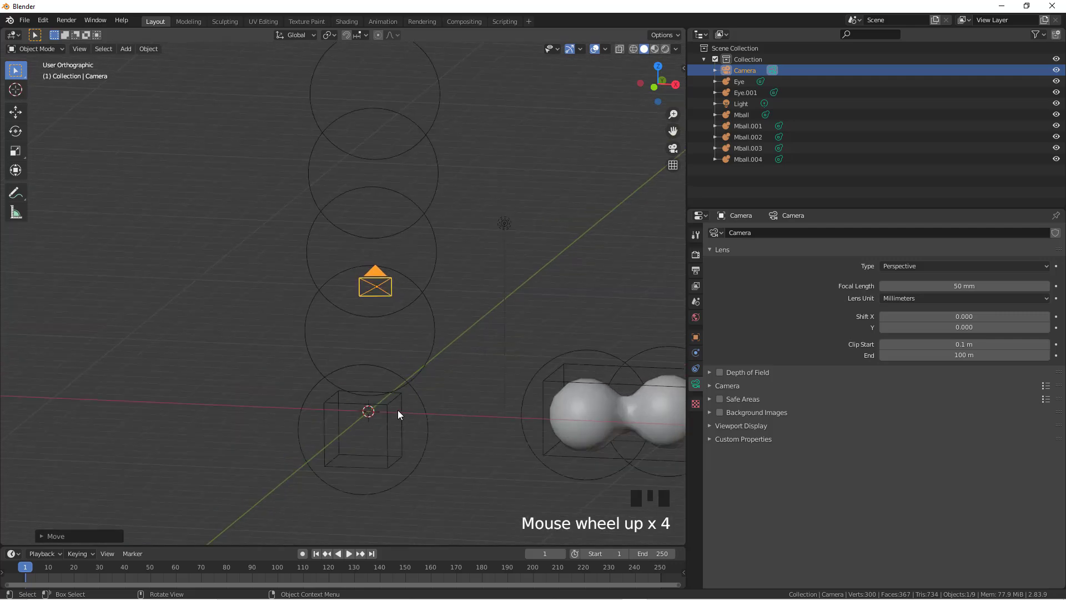
{"action": "left_click", "coordinate": [418, 397]}
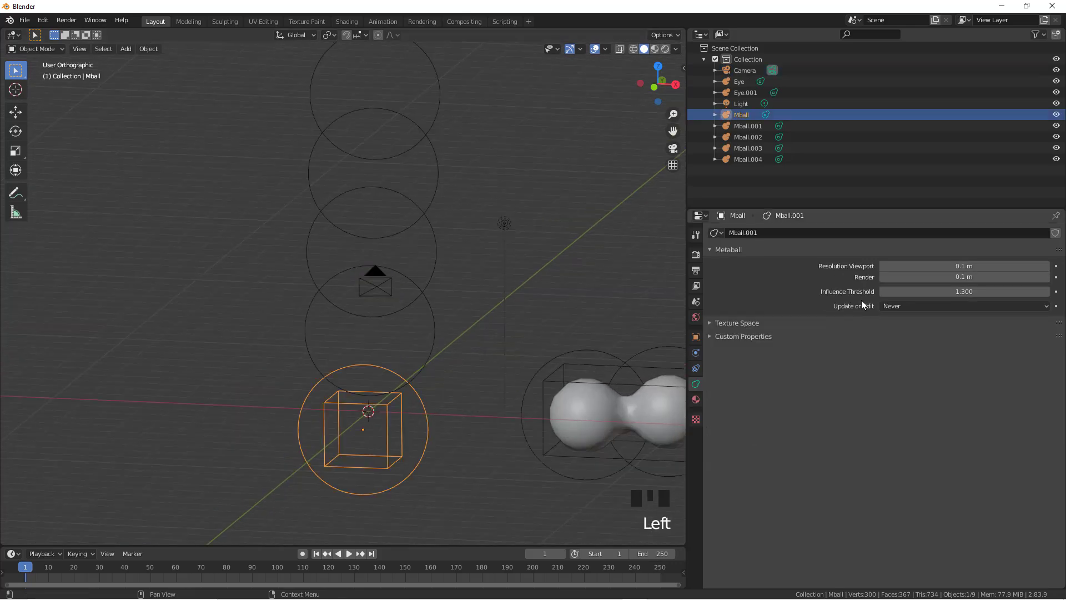
{"action": "left_click", "coordinate": [898, 306]}
{"action": "left_click", "coordinate": [902, 317]}
{"action": "scroll", "coordinate": [410, 326], "scroll_direction": "down", "scroll_amount": 3}
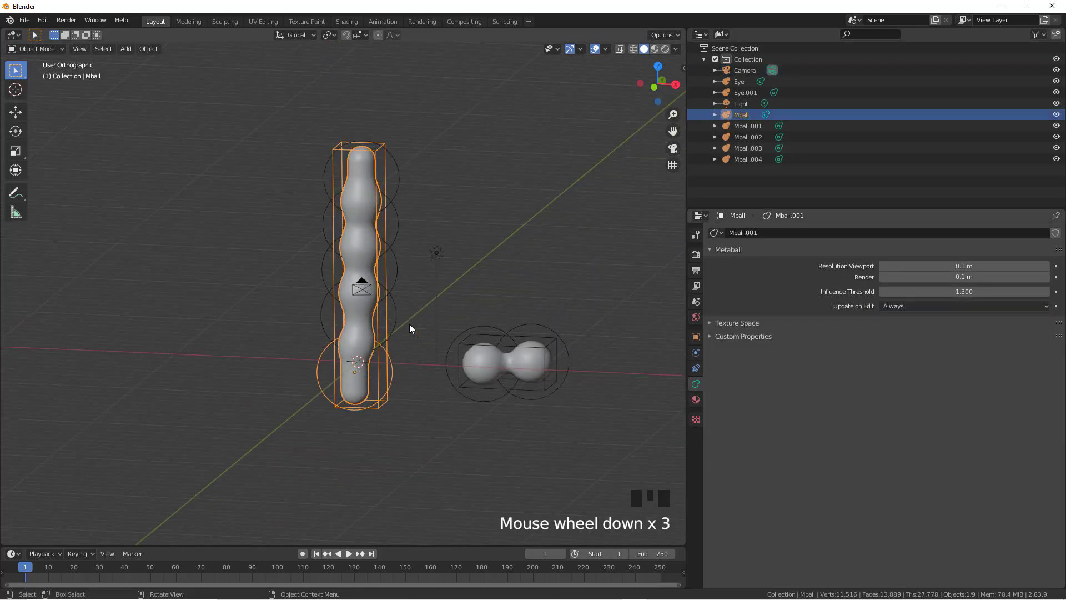
{"action": "scroll", "coordinate": [411, 328], "scroll_direction": "up", "scroll_amount": 3}
{"action": "scroll", "coordinate": [408, 325], "scroll_direction": "down", "scroll_amount": 1}
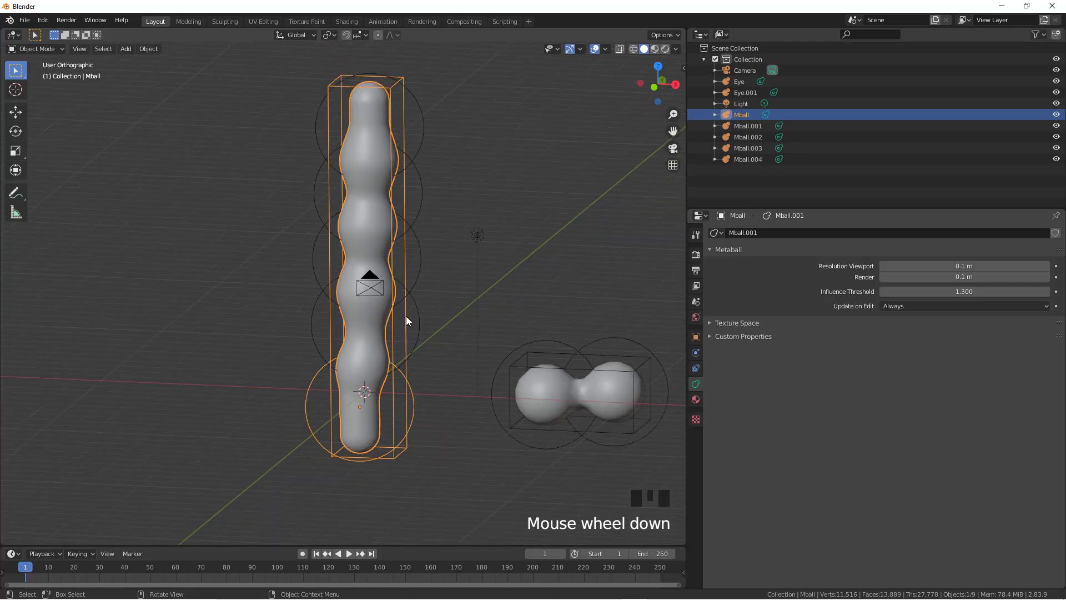
- Enter Edit Mode on Mball.002 in the middle of the column and change its active element's type to Cube
{"action": "middle_click_drag", "start_coordinate": [414, 307], "coordinate": [347, 311], "text": "shift"}
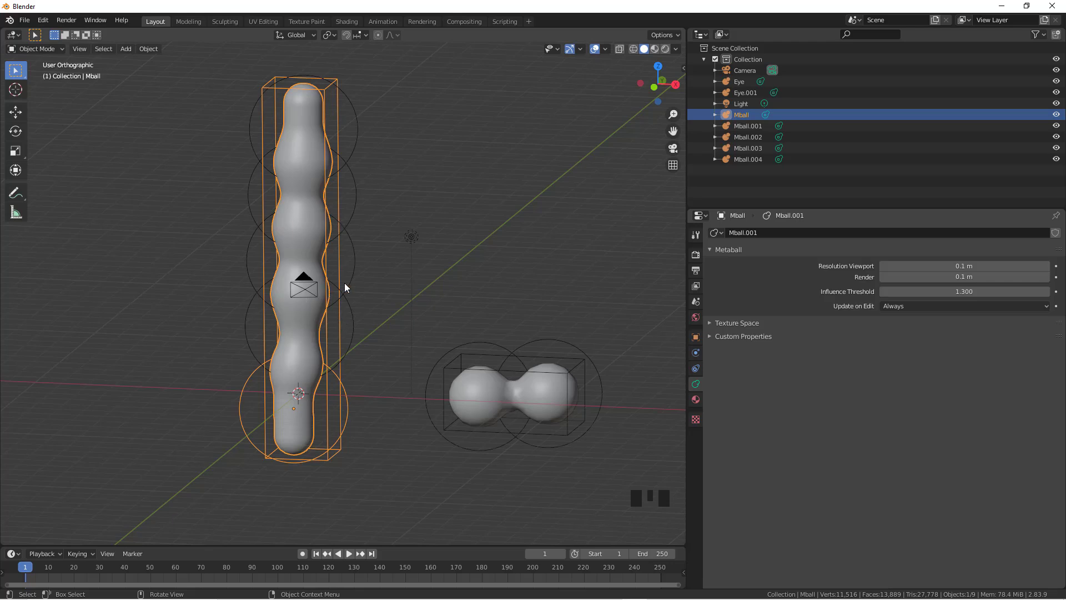
{"action": "left_click", "coordinate": [348, 251]}
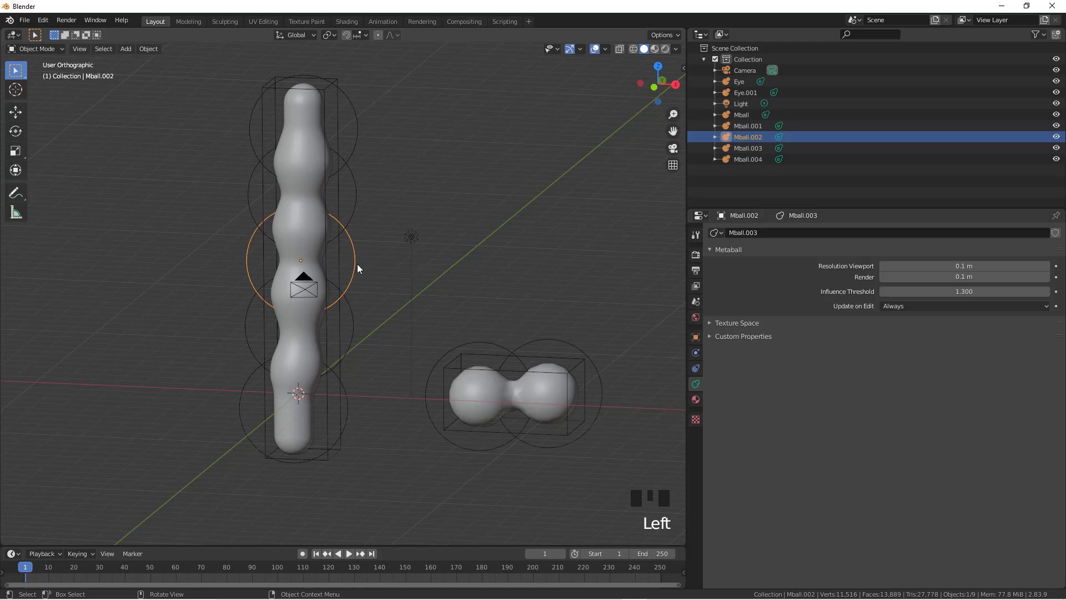
{"action": "key", "text": "Tab"}
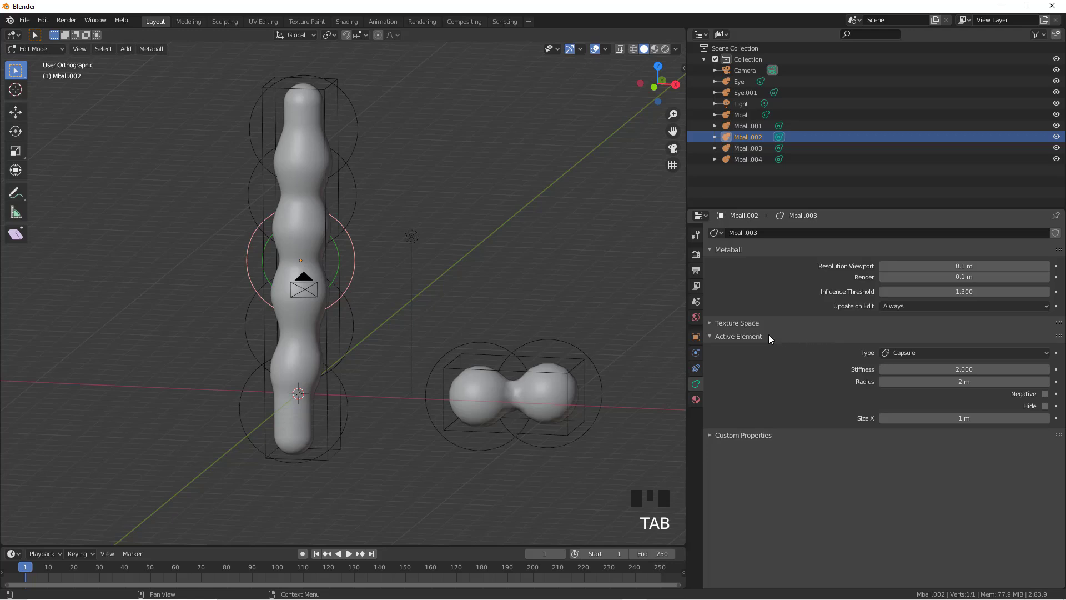
{"action": "left_click", "coordinate": [709, 322]}
{"action": "left_click", "coordinate": [709, 323]}
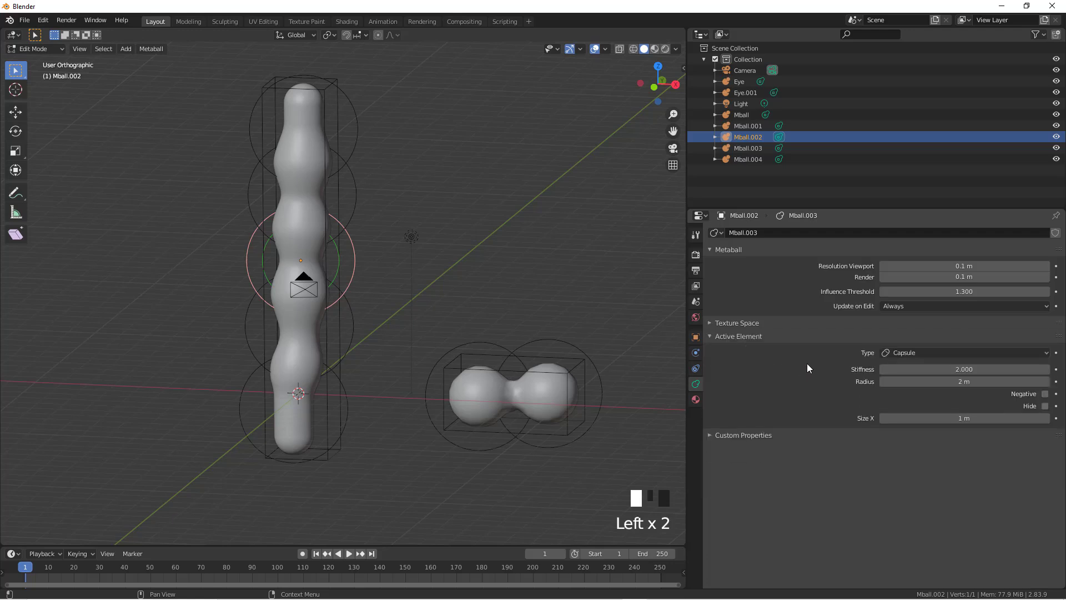
{"action": "left_click", "coordinate": [915, 353]}
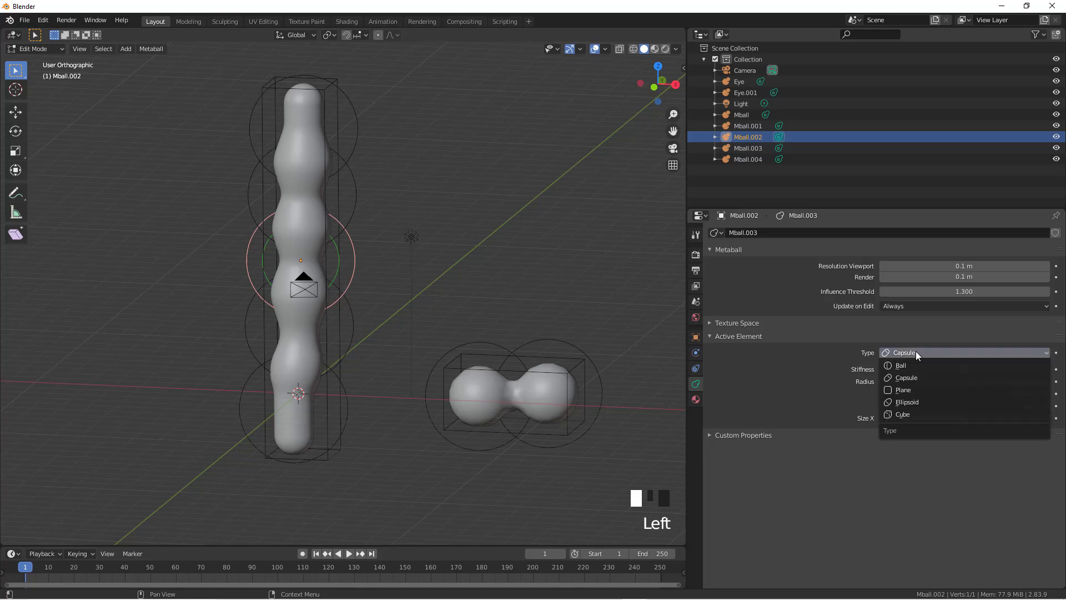
{"action": "left_click", "coordinate": [907, 413]}
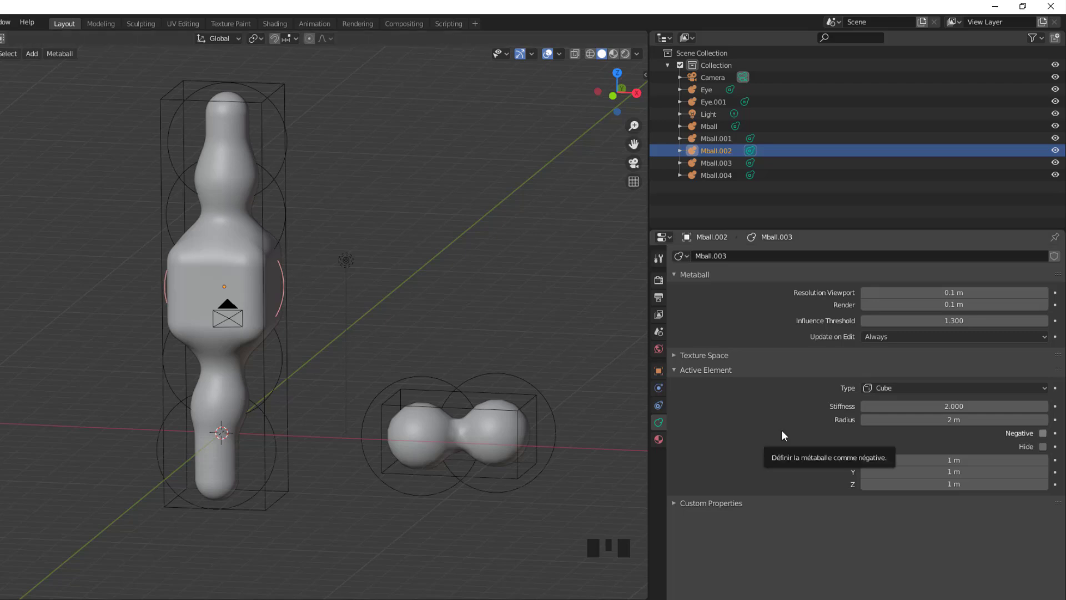
- Lower the stiffness of Mball.002's cube element to 0.900, then on to 0.600, examining the column up close
{"action": "left_click", "coordinate": [928, 405]}
{"action": "left_click_drag", "start_coordinate": [928, 406], "coordinate": [880, 406]}
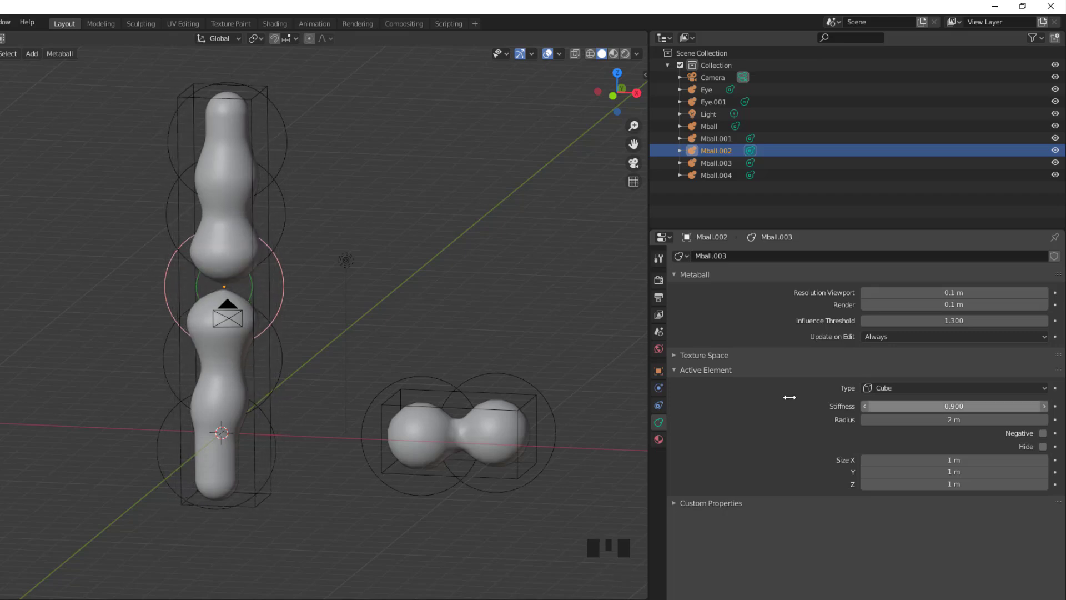
{"action": "middle_click_drag", "start_coordinate": [252, 281], "coordinate": [295, 283]}
{"action": "scroll", "coordinate": [294, 283], "scroll_direction": "up", "scroll_amount": 4}
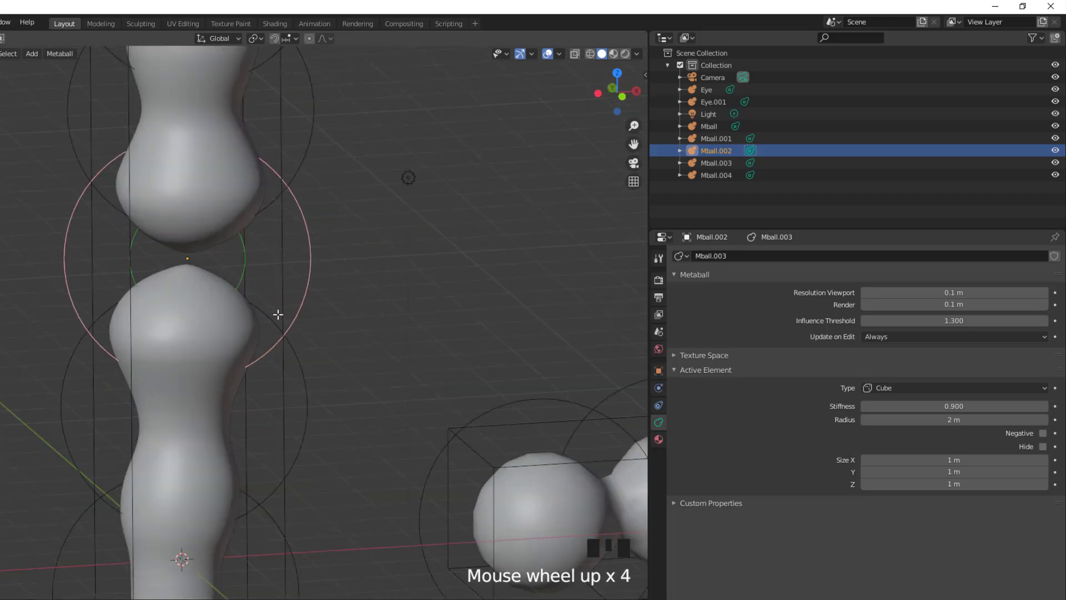
{"action": "left_click", "coordinate": [864, 405]}
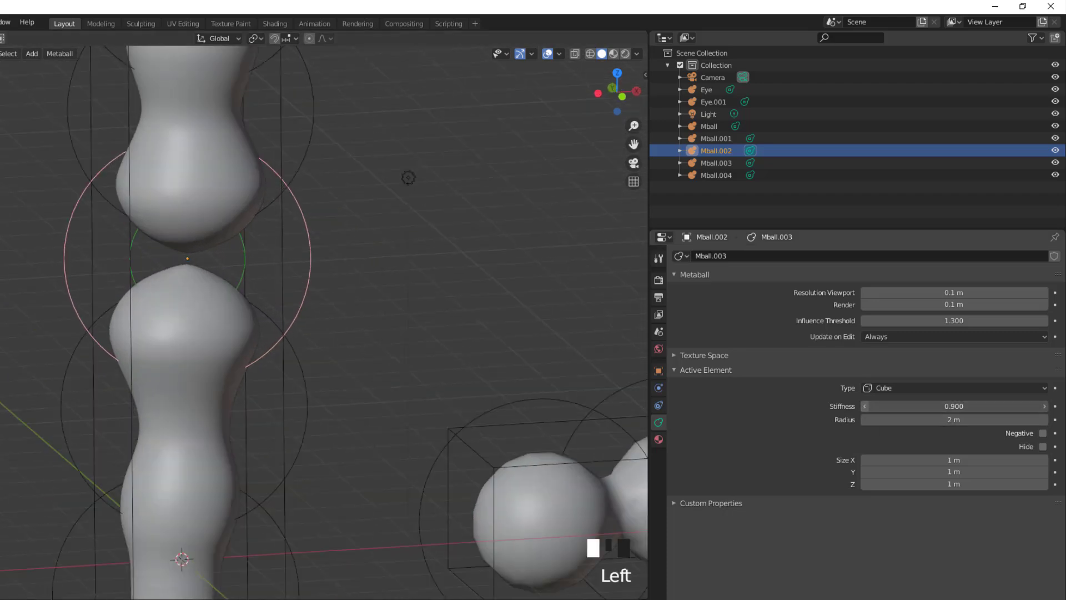
{"action": "left_click", "coordinate": [864, 406]}
{"action": "left_click", "coordinate": [864, 405]}
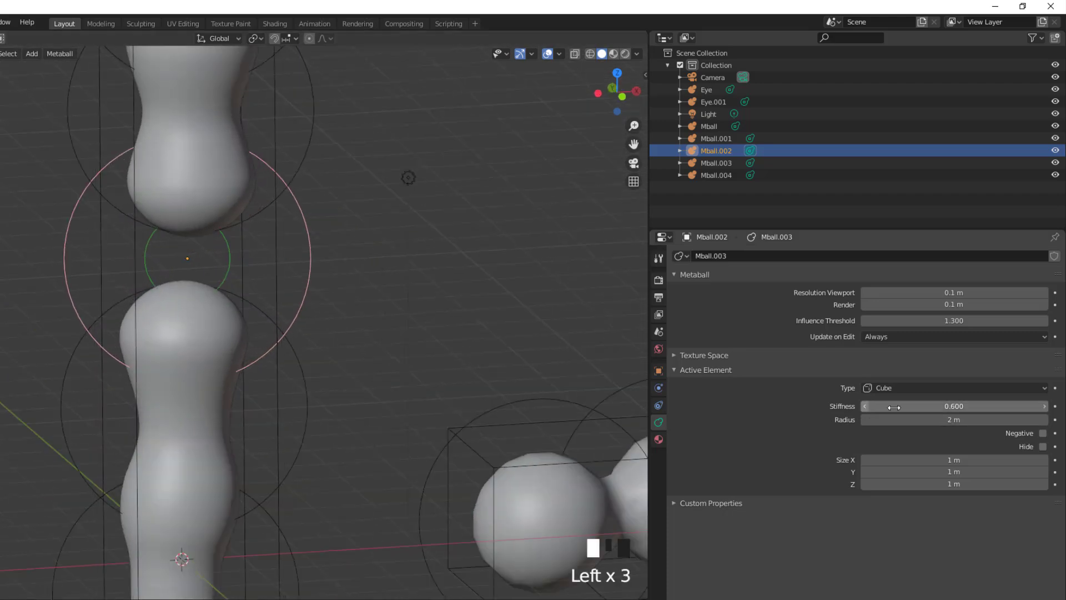
- Raise the stiffness of Mball.002's cube element to 1.400 and inspect the cube shape from another angle
{"action": "left_click", "coordinate": [1043, 406]}
{"action": "left_click", "coordinate": [1043, 405]}
{"action": "left_click", "coordinate": [1044, 405]}
{"action": "left_click", "coordinate": [1044, 406]}
{"action": "left_click", "coordinate": [1043, 406]}
{"action": "left_click", "coordinate": [1043, 406]}
{"action": "left_click", "coordinate": [1044, 405]}
{"action": "left_click", "coordinate": [1044, 406]}
{"action": "left_click", "coordinate": [1044, 406]}
{"action": "left_click", "coordinate": [1043, 406]}
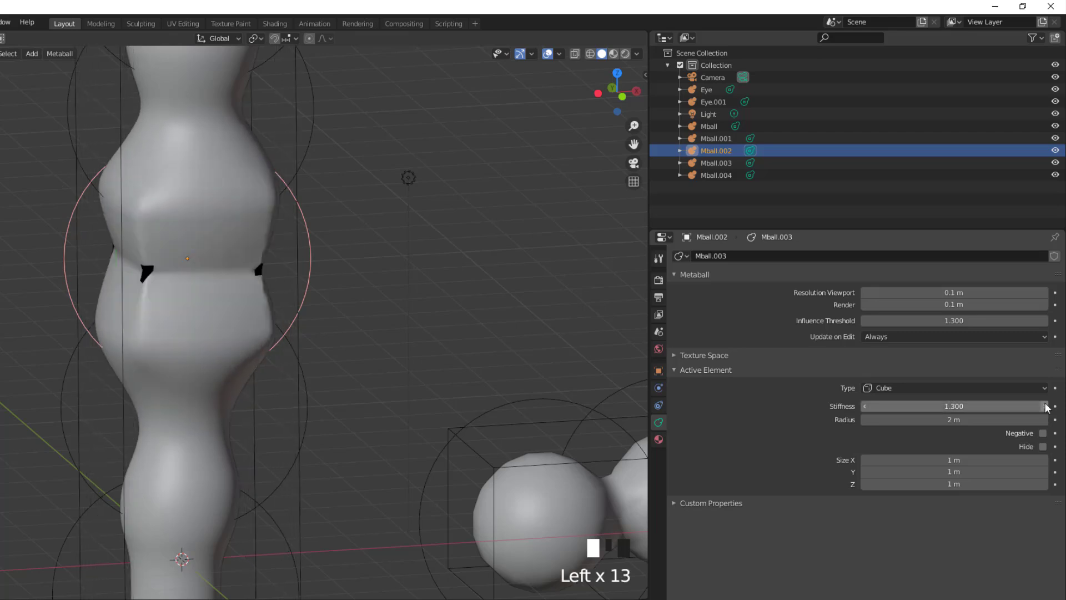
{"action": "left_click", "coordinate": [1044, 406]}
{"action": "middle_click_drag", "start_coordinate": [488, 309], "coordinate": [463, 298]}
{"action": "scroll", "coordinate": [398, 264], "scroll_direction": "down", "scroll_amount": 1}
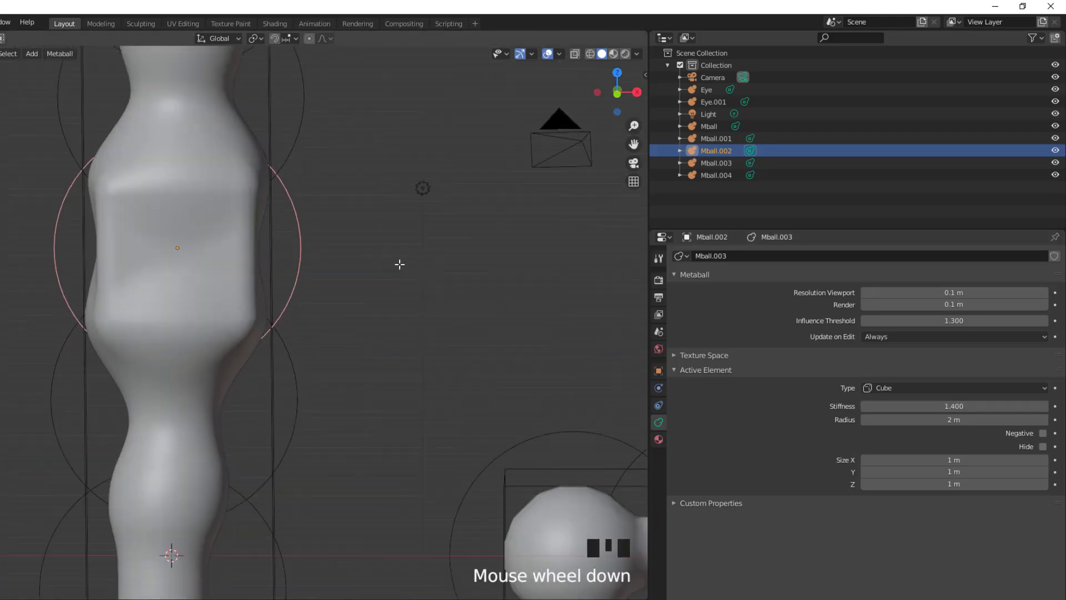
- Reduce the radius of Mball.002's cube element to 0.6 m
{"action": "scroll", "coordinate": [372, 259], "scroll_direction": "up", "scroll_amount": 1}
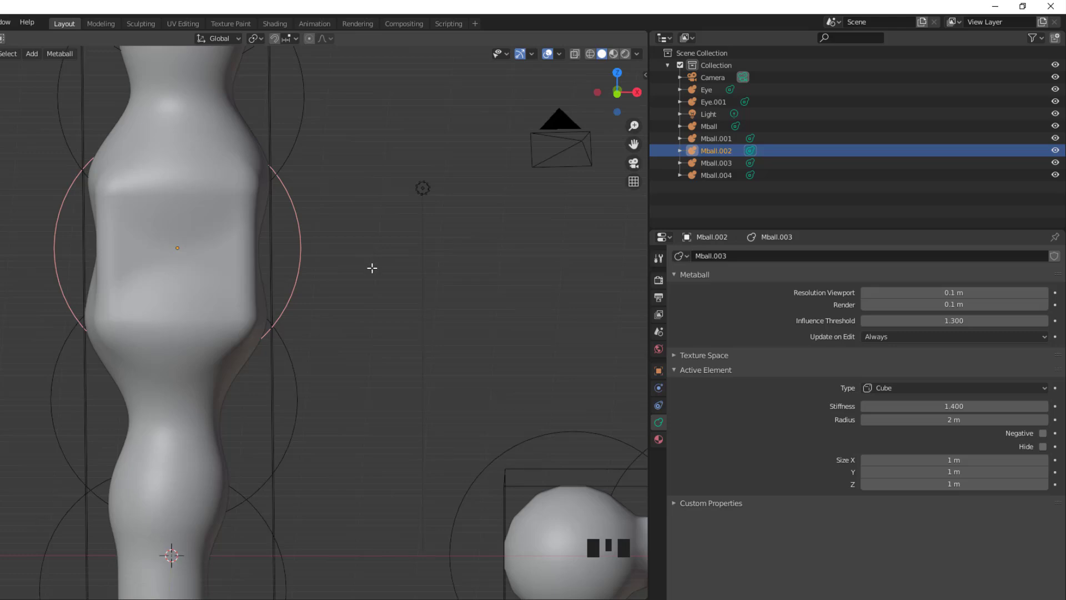
{"action": "left_click_drag", "start_coordinate": [925, 419], "coordinate": [883, 419]}
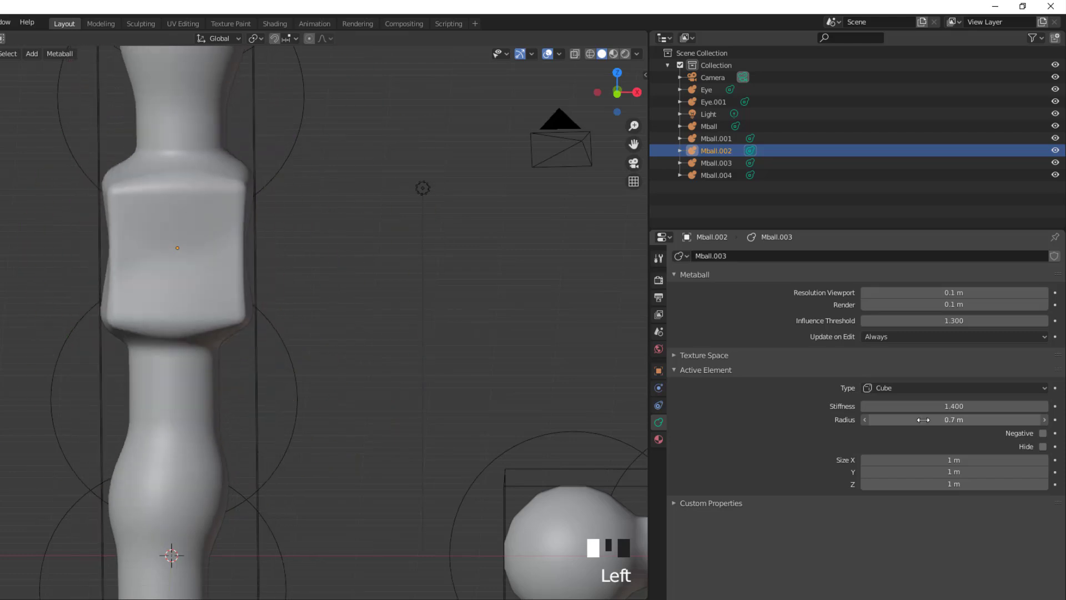
{"action": "scroll", "coordinate": [371, 292], "scroll_direction": "down", "scroll_amount": 2}
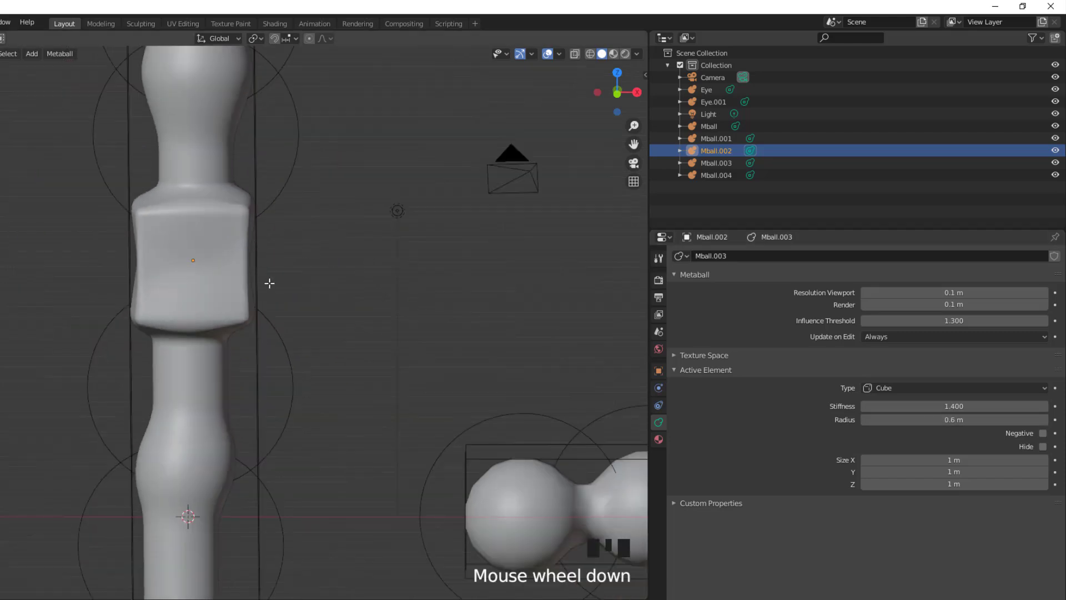
- Switch Edit Mode from Mball.002 to Mball and set its capsule element's radius to 3.4 m
{"action": "key", "text": "Tab"}
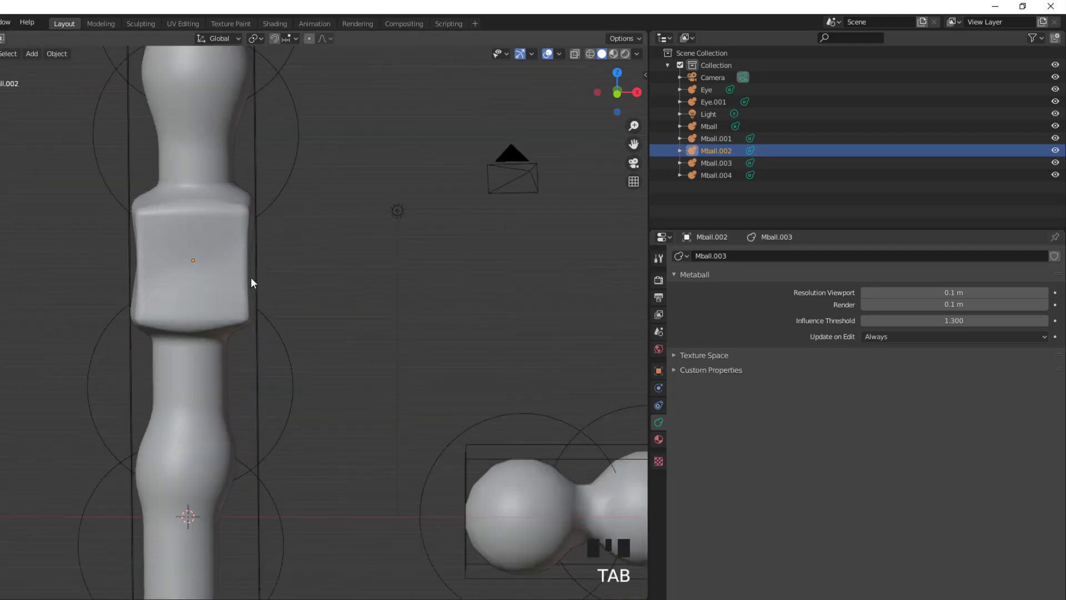
{"action": "left_click", "coordinate": [250, 276]}
{"action": "left_click", "coordinate": [250, 276]}
{"action": "key", "text": "Tab"}
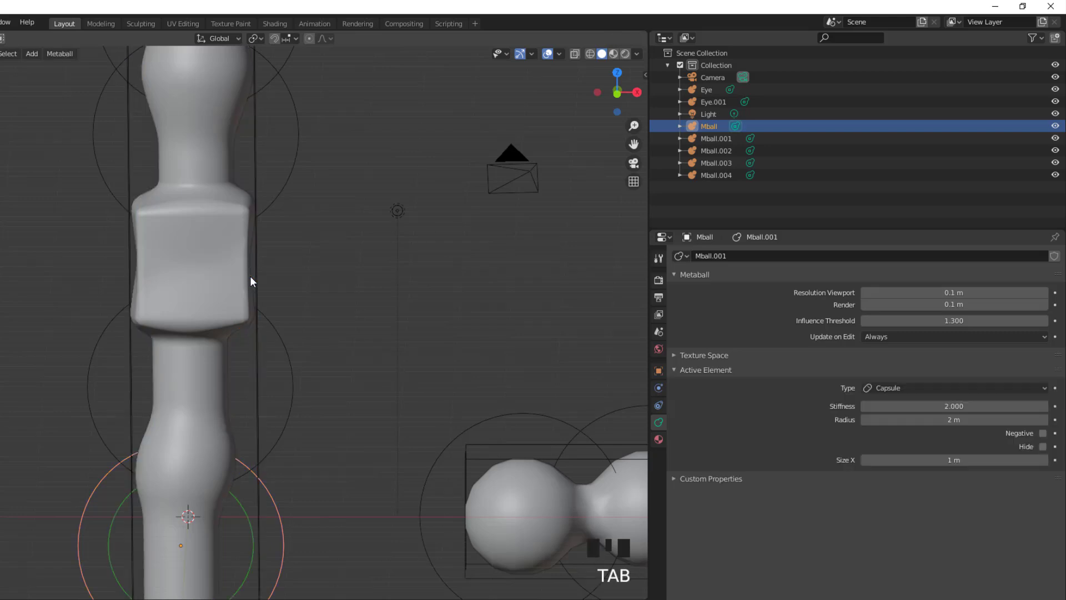
{"action": "left_click_drag", "start_coordinate": [903, 420], "coordinate": [935, 421]}
{"action": "left_click", "coordinate": [244, 277]}
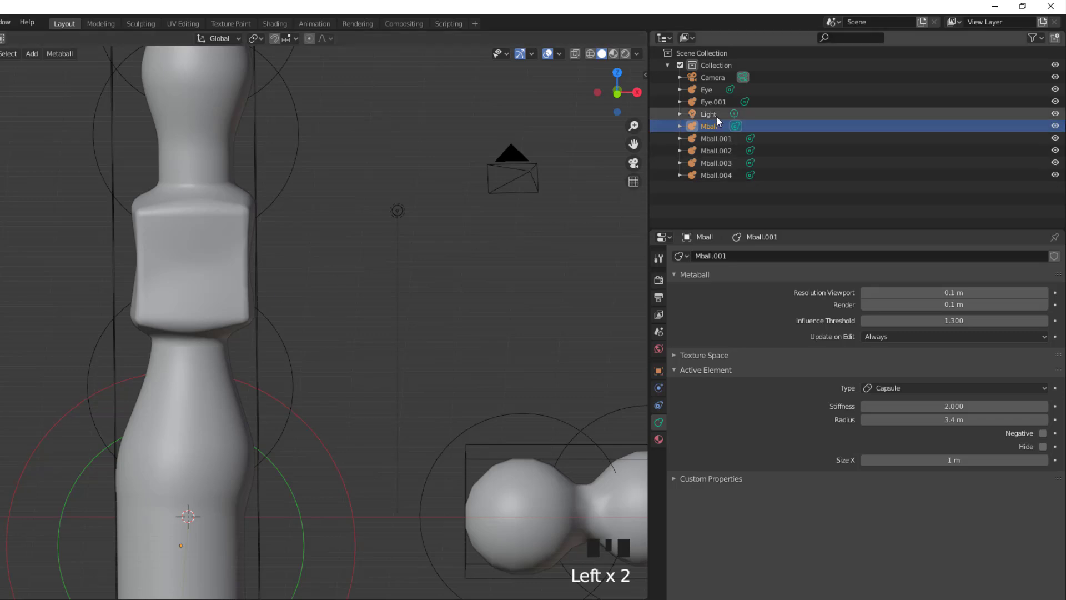
- Select Mball.004, Mball.003 and Mball.002 in turn to examine which part of the whole column each one forms
{"action": "left_click", "coordinate": [722, 175]}
{"action": "left_click", "coordinate": [719, 162]}
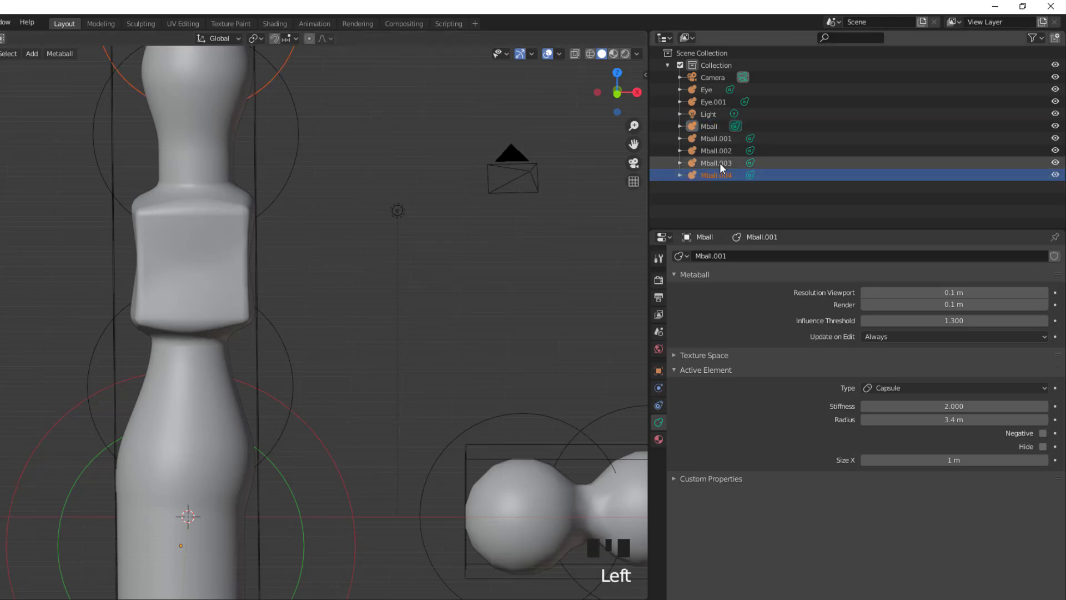
{"action": "left_click", "coordinate": [721, 149]}
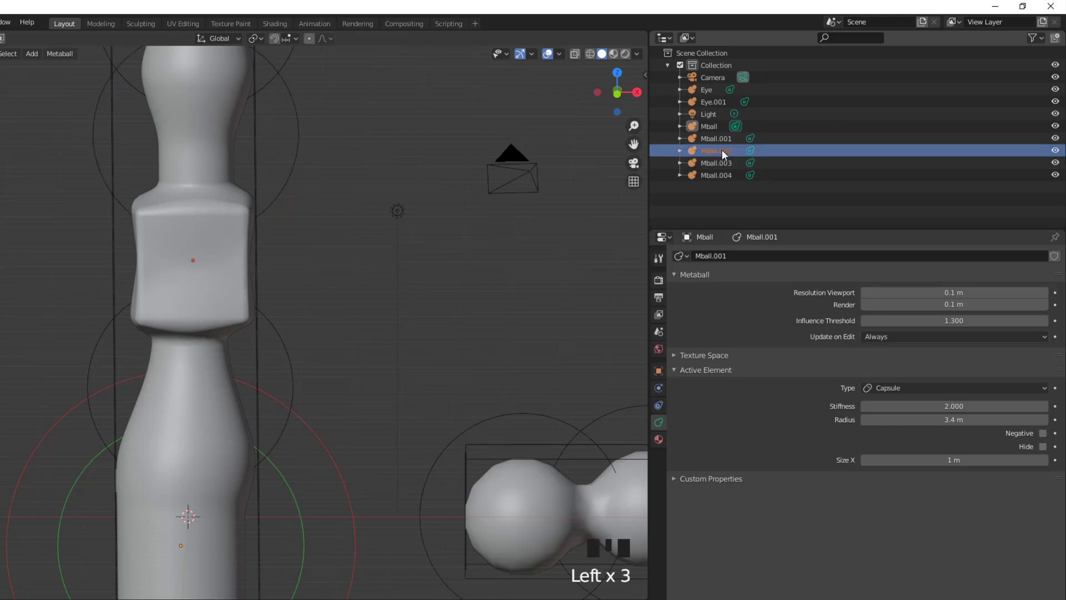
{"action": "scroll", "coordinate": [424, 235], "scroll_direction": "down", "scroll_amount": 2}
{"action": "scroll", "coordinate": [423, 238], "scroll_direction": "up", "scroll_amount": 1}
{"action": "scroll", "coordinate": [426, 240], "scroll_direction": "down", "scroll_amount": 1}
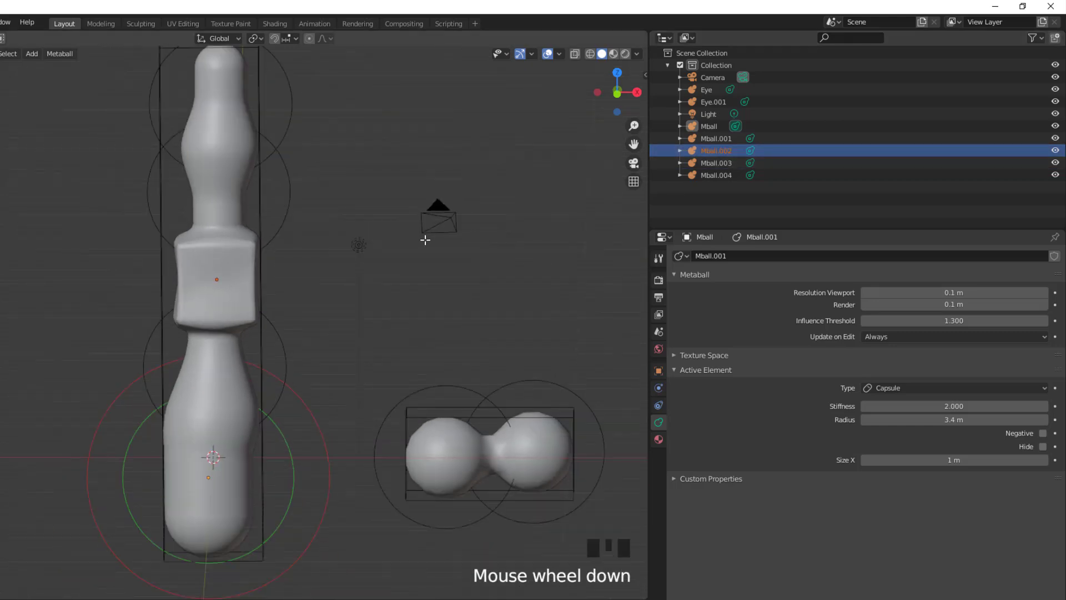
{"action": "scroll", "coordinate": [425, 240], "scroll_direction": "down", "scroll_amount": 1}
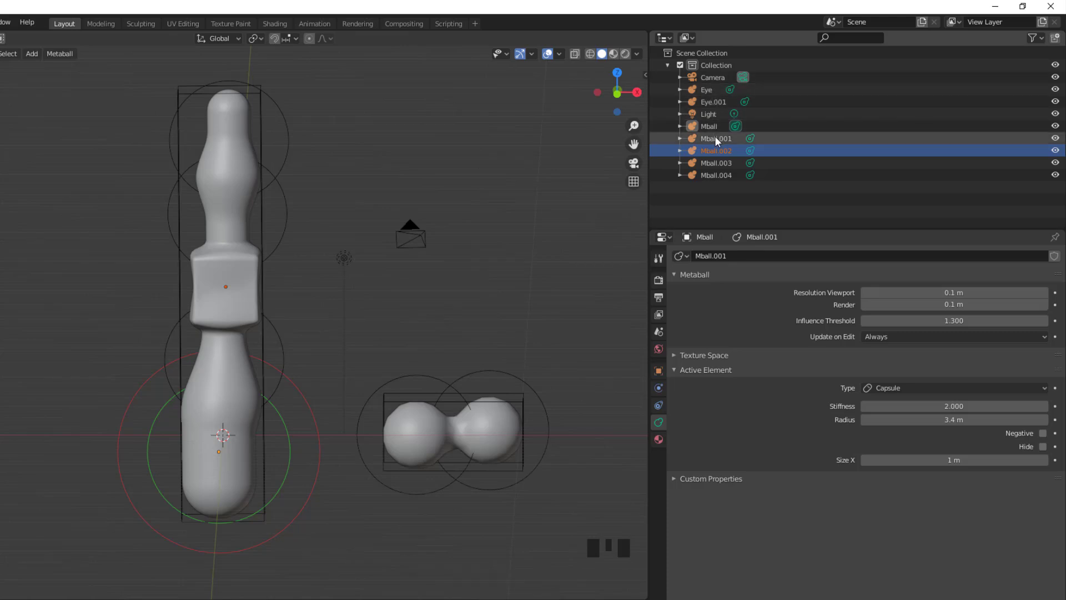
{"action": "left_click", "coordinate": [711, 174]}
{"action": "left_click", "coordinate": [717, 161]}
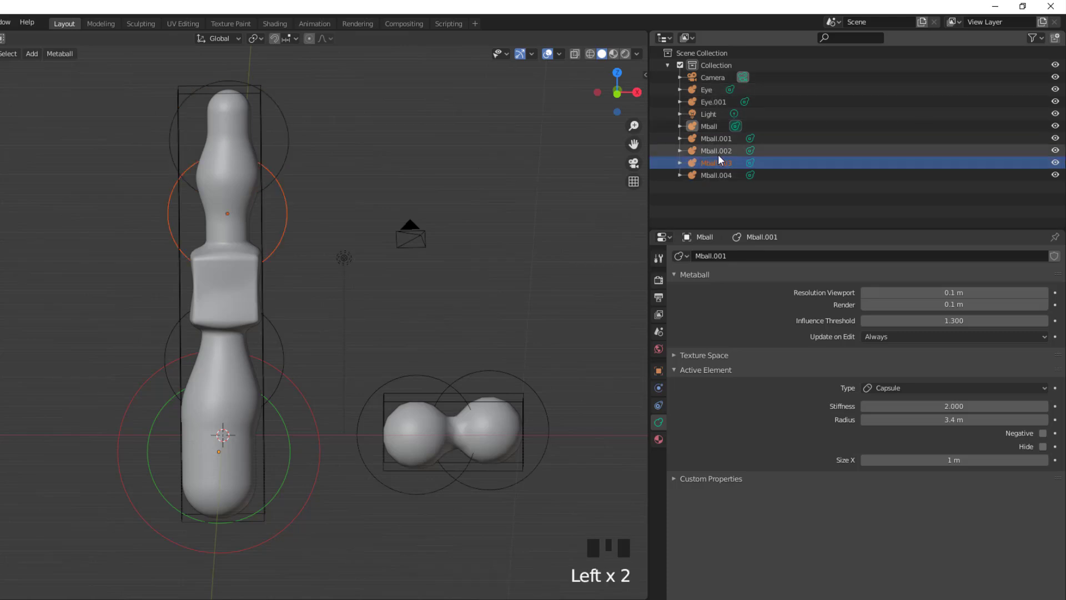
{"action": "left_click", "coordinate": [717, 155]}
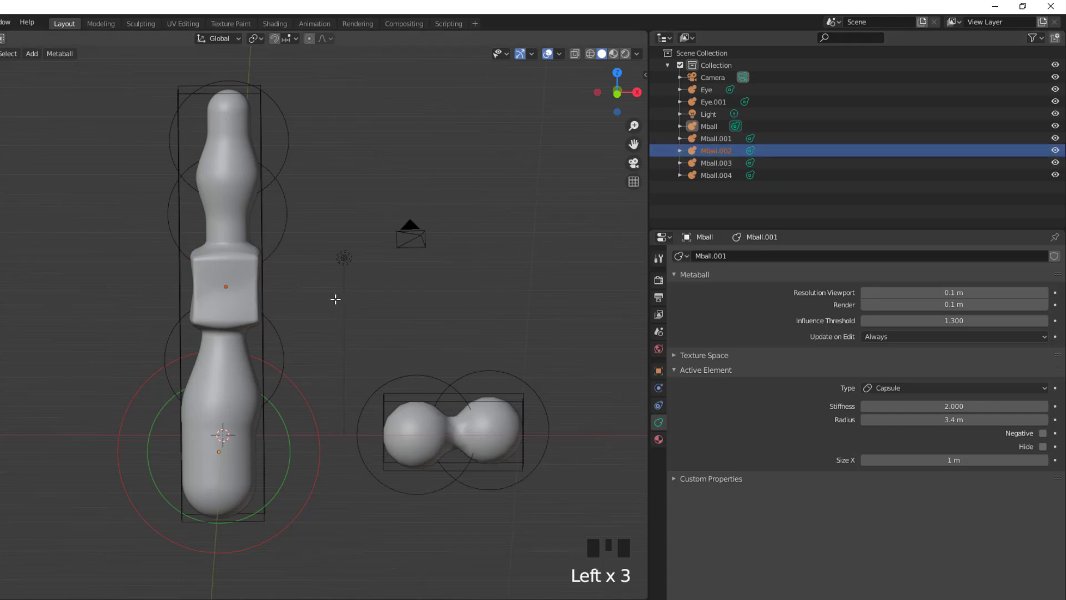
- Try scaling the cube-shaped Mball.002, first in Edit Mode and then in Object Mode, and undo the scaling
{"action": "key", "text": "s"}
{"action": "left_click", "coordinate": [398, 321]}
{"action": "key", "text": "Tab"}
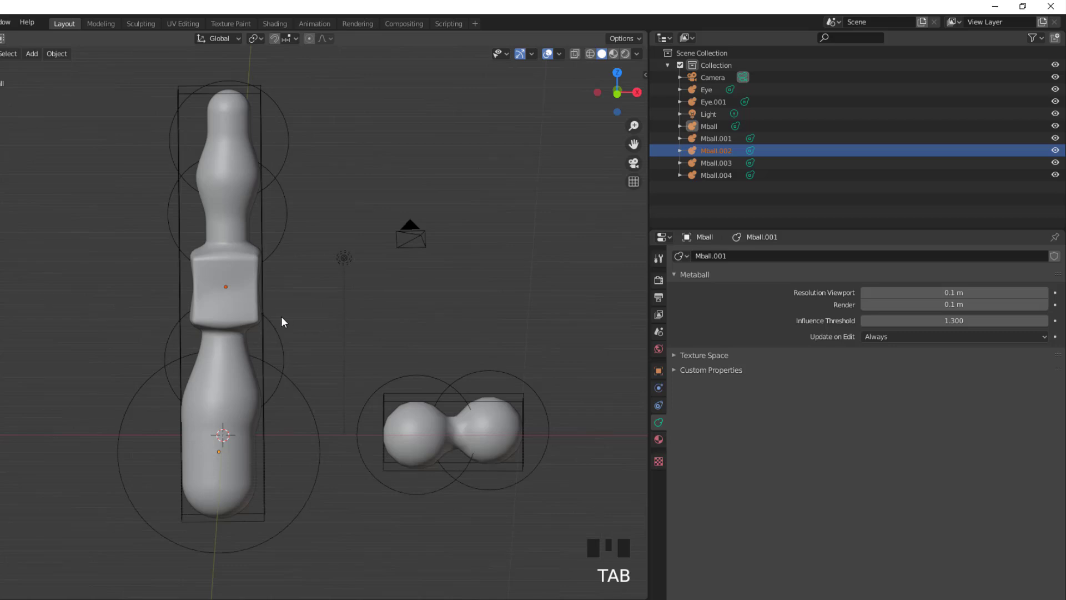
{"action": "key", "text": "s"}
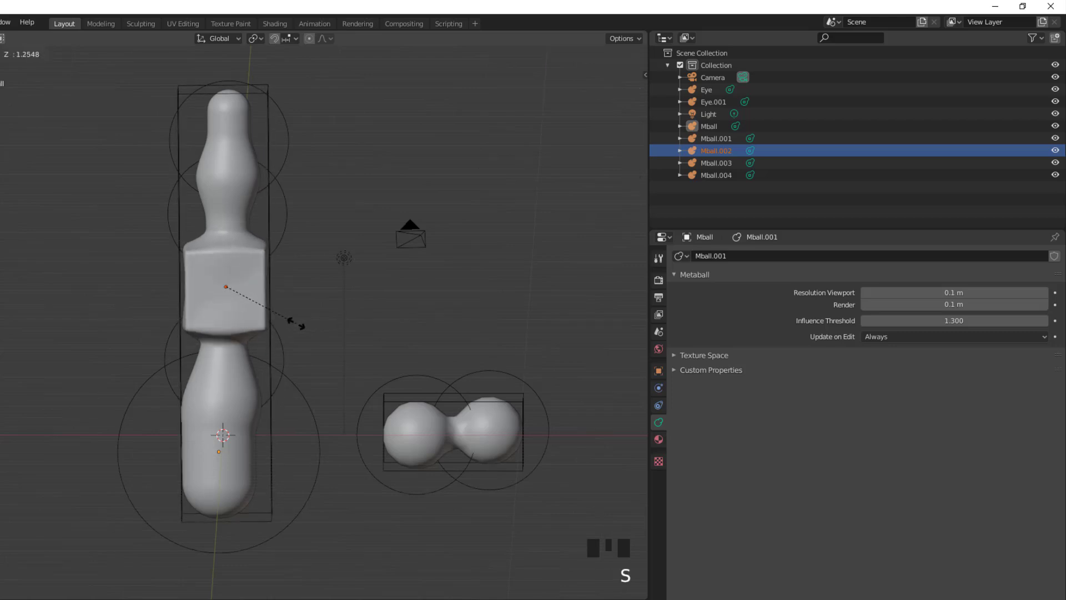
{"action": "left_click", "coordinate": [295, 323]}
{"action": "key", "text": "ctrl+z"}
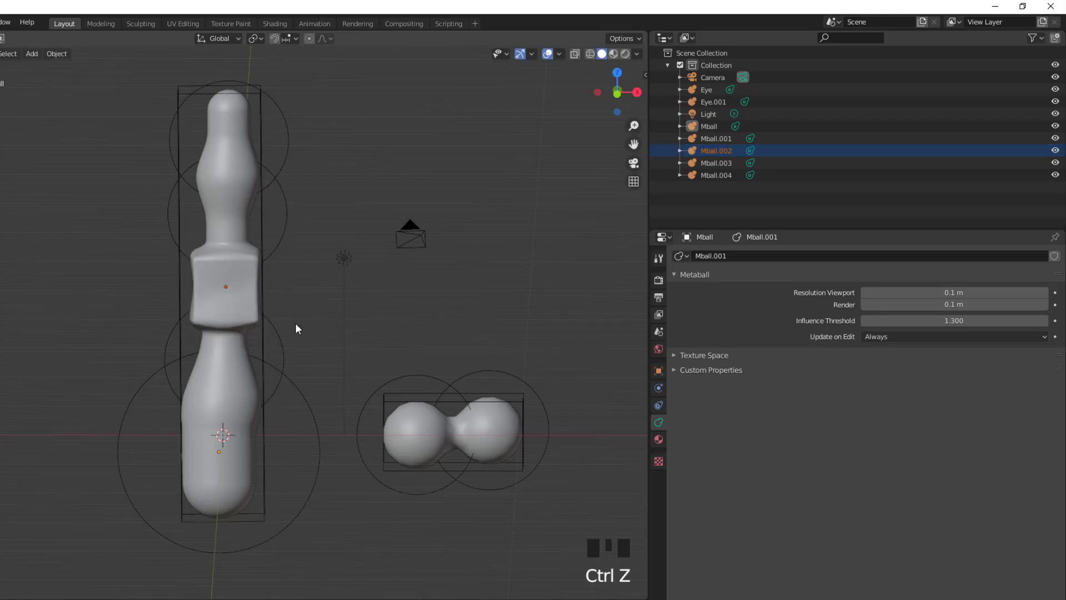
- Make Mball.002's cube element negative in Edit Mode and try moving it up along the column, cancelling the move
{"action": "key", "text": "Tab"}
{"action": "left_click", "coordinate": [1043, 433]}
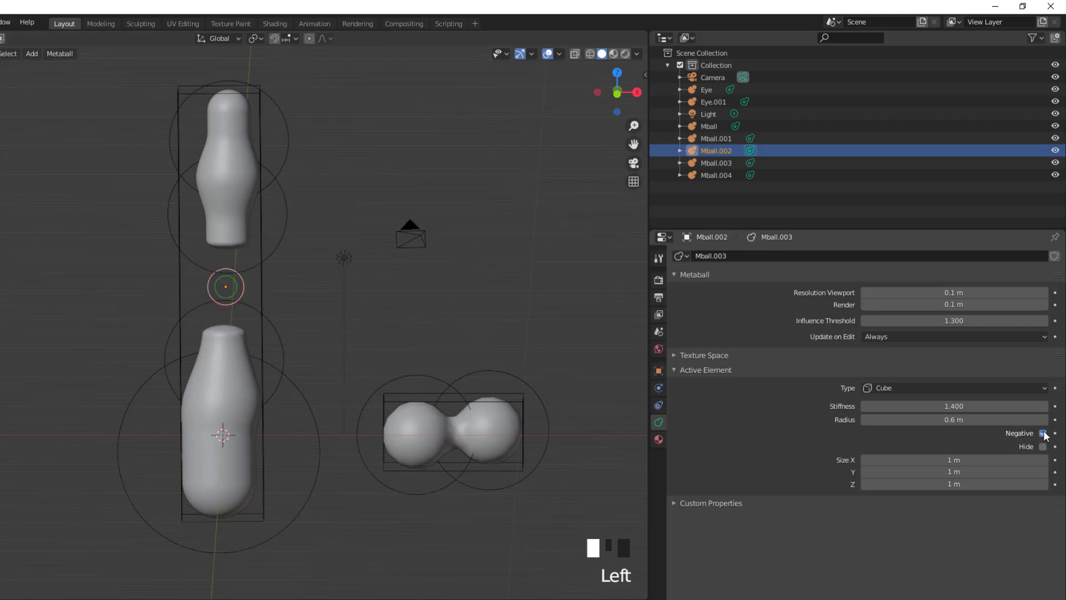
{"action": "key", "text": "g"}
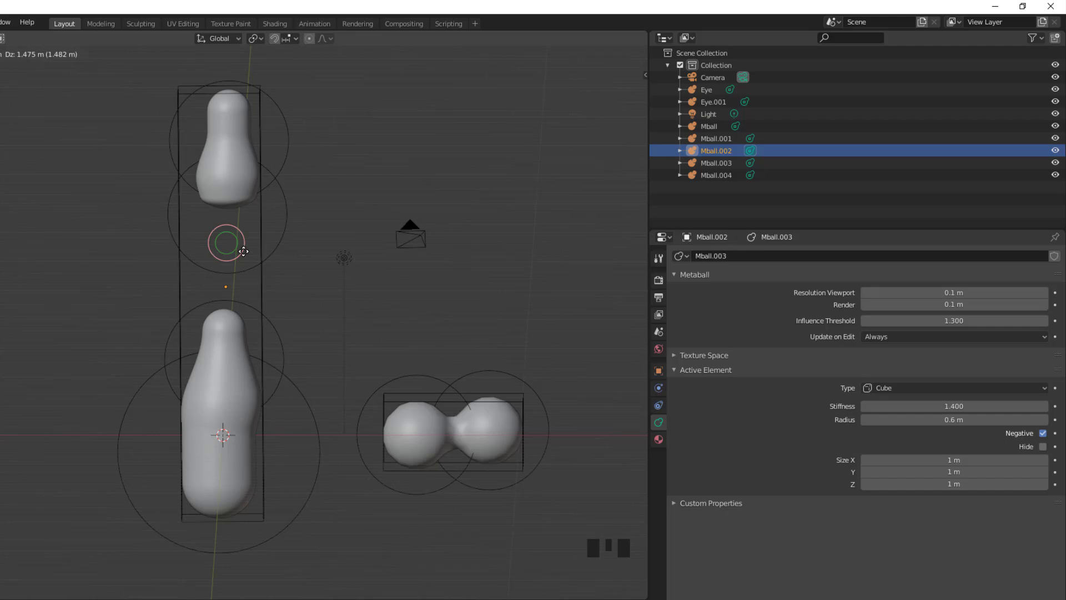
{"action": "left_click_drag", "start_coordinate": [243, 252], "coordinate": [202, 190]}
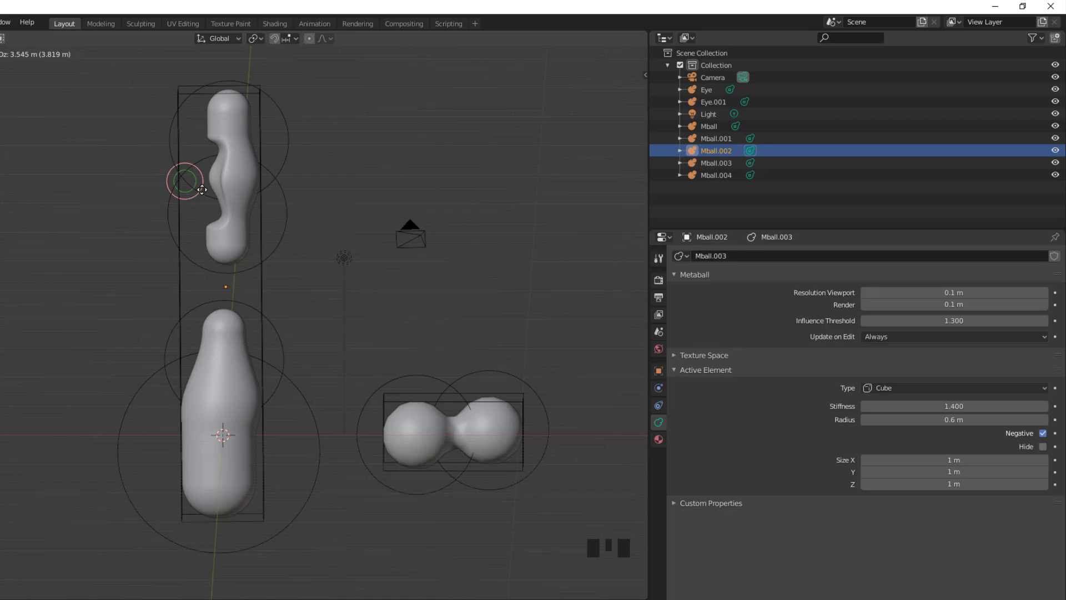
{"action": "right_click", "coordinate": [202, 190]}
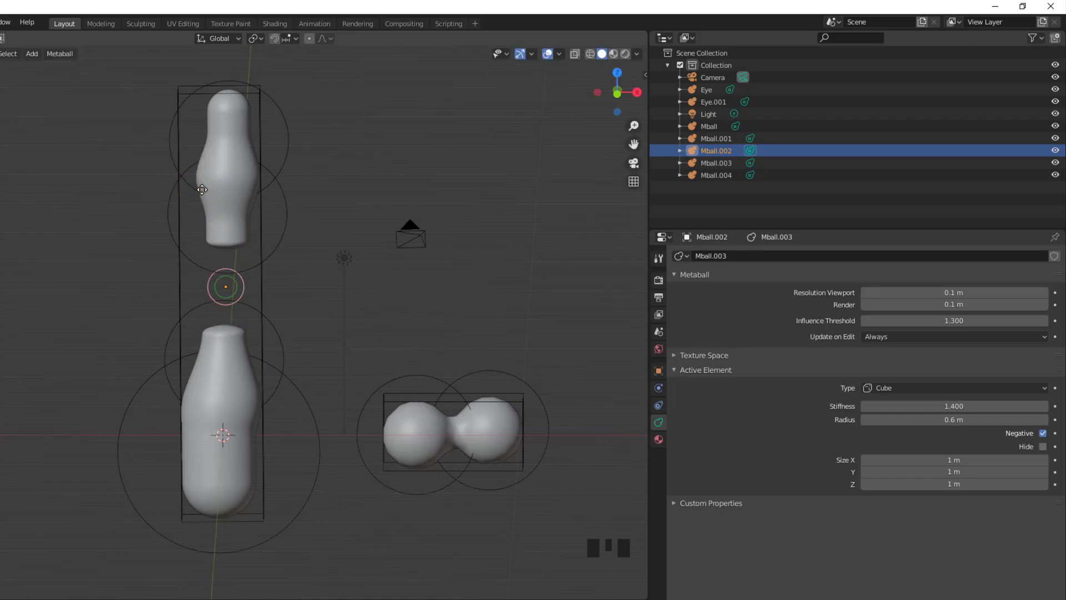
- Undo the negative setting on Mball.002 and the radius changes on both Mball and Mball.002
{"action": "key", "text": "ctrl+z"}
{"action": "key", "text": "ctrl+z"}
{"action": "key", "text": "ctrl+z"}
{"action": "key", "text": "ctrl+z"}
{"action": "key", "text": "ctrl+z"}
{"action": "key", "text": "ctrl+z"}
{"action": "key", "text": "ctrl+z"}
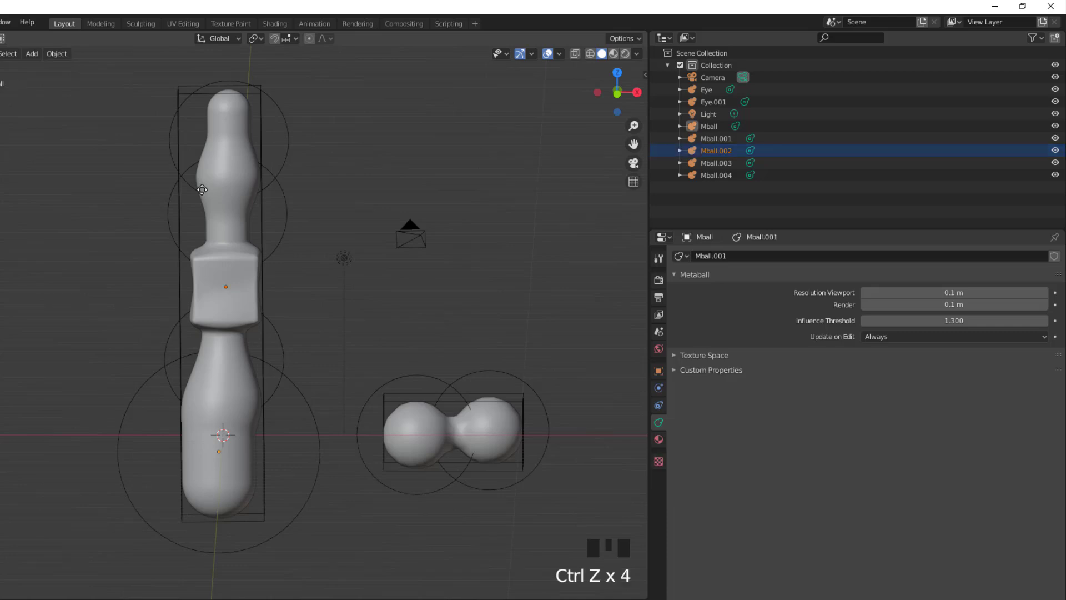
{"action": "key", "text": "ctrl+z"}
{"action": "key", "text": "ctrl+z"}
{"action": "key", "text": "ctrl+z"}
{"action": "key", "text": "ctrl+z"}
{"action": "key", "text": "ctrl+z"}
{"action": "key", "text": "ctrl+z"}
{"action": "key", "text": "ctrl+z"}
{"action": "key", "text": "ctrl+z"}
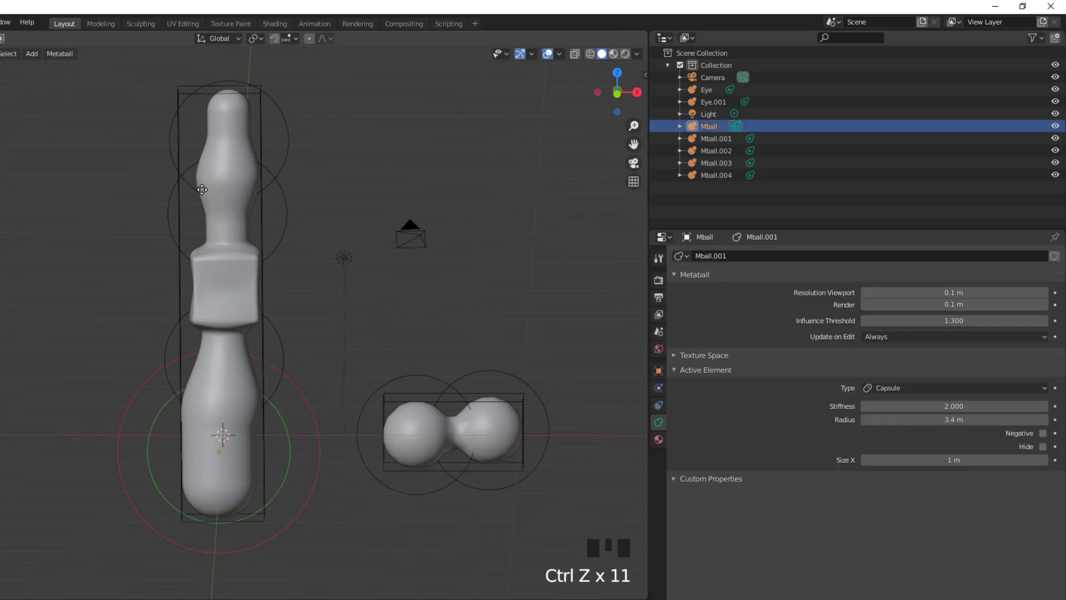
{"action": "key", "text": "ctrl+z"}
{"action": "key", "text": "ctrl+z"}
{"action": "key", "text": "ctrl+z"}
{"action": "key", "text": "ctrl+z"}
{"action": "key", "text": "ctrl+z"}
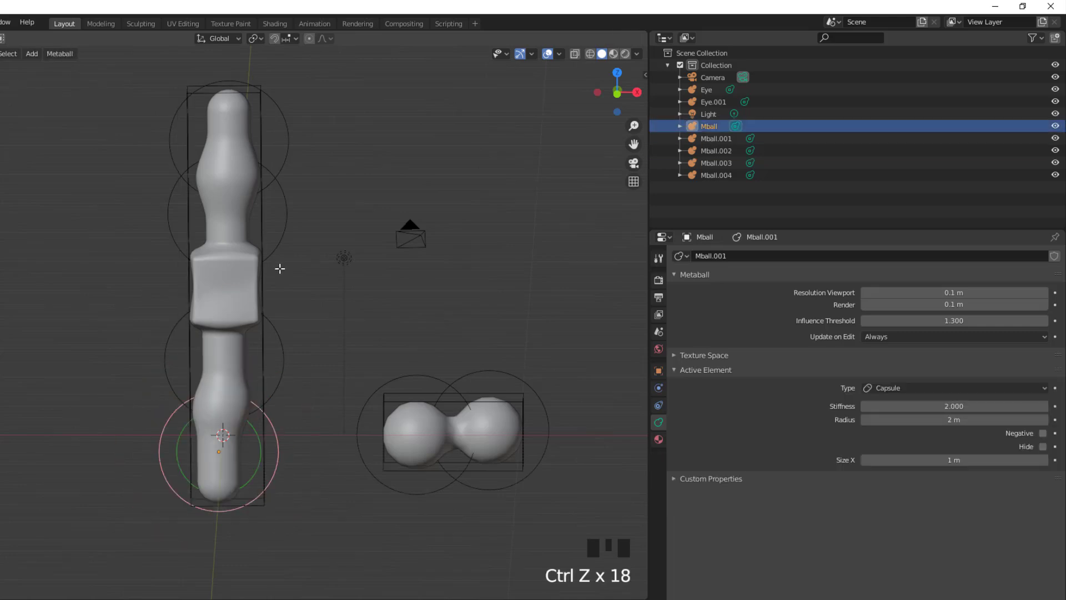
{"action": "key", "text": "ctrl+z"}
{"action": "key", "text": "ctrl+z"}
{"action": "key", "text": "ctrl+z"}
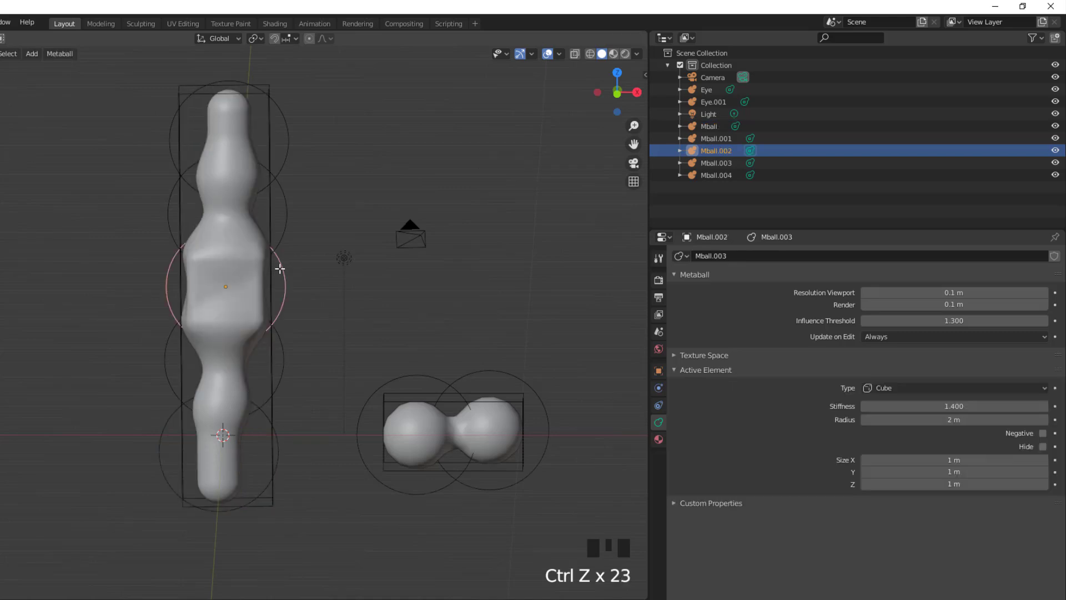
- Undo the stiffness changes and the Cube type on Mball.002's active element, going back to the Capsule type
{"action": "key", "text": "ctrl+z"}
{"action": "key", "text": "ctrl+z"}
{"action": "key", "text": "ctrl+z"}
{"action": "key", "text": "ctrl+z"}
{"action": "key", "text": "ctrl+z"}
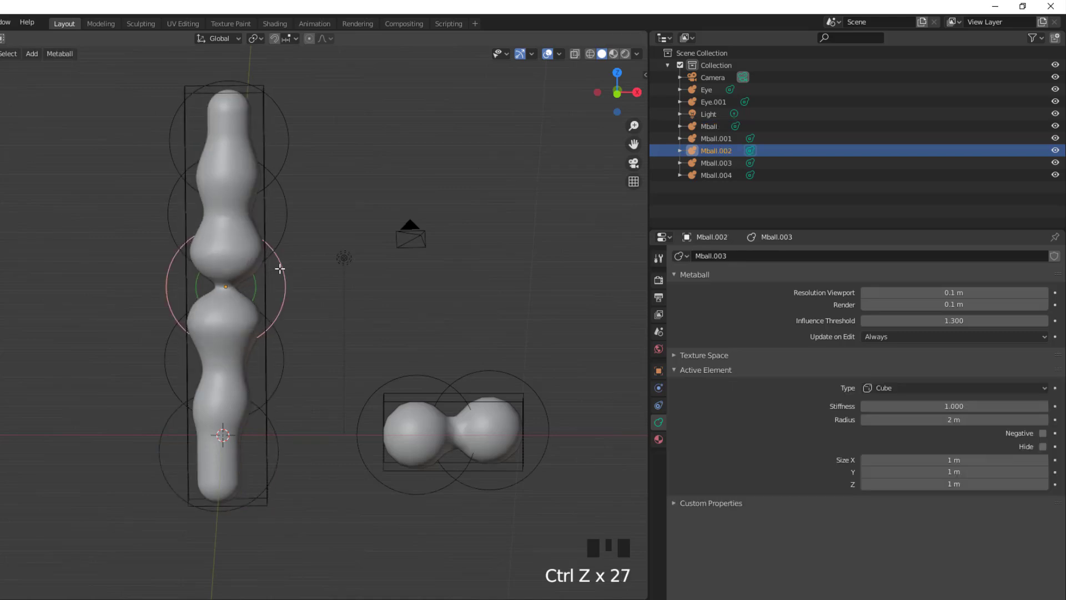
{"action": "key", "text": "ctrl+z"}
{"action": "key", "text": "ctrl+z"}
{"action": "key", "text": "ctrl+z"}
{"action": "key", "text": "ctrl+z"}
{"action": "key", "text": "ctrl+z"}
{"action": "key", "text": "ctrl+z"}
{"action": "key", "text": "ctrl+z"}
{"action": "key", "text": "ctrl+z"}
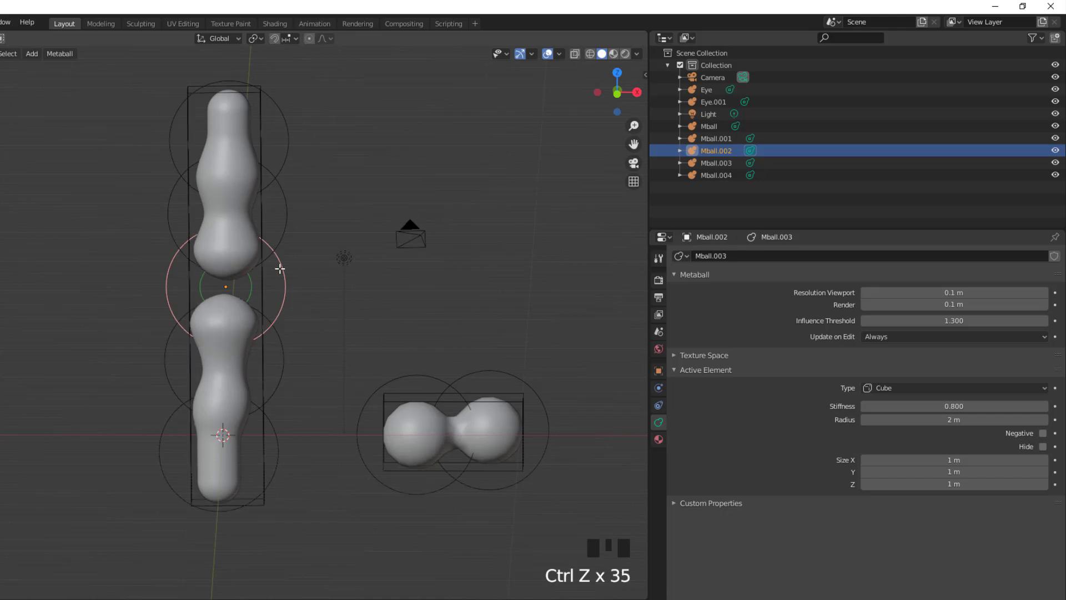
{"action": "key", "text": "ctrl+z"}
{"action": "key", "text": "ctrl+z"}
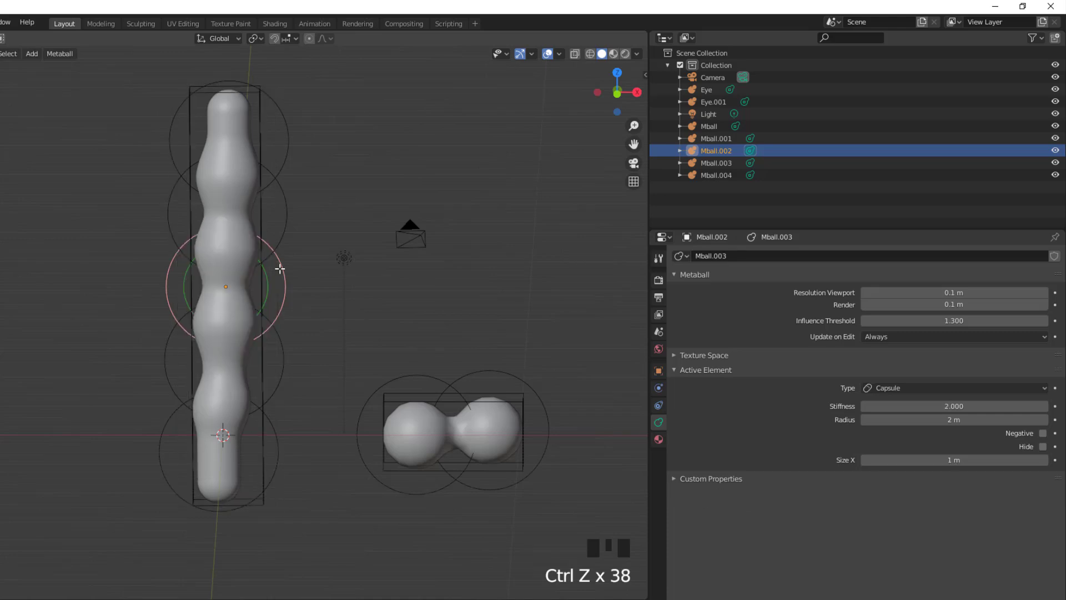
- Reduce the Size X of Mball.002's active element to 0 m and set its radius to 3.1 m
{"action": "left_click_drag", "start_coordinate": [953, 460], "coordinate": [894, 460]}
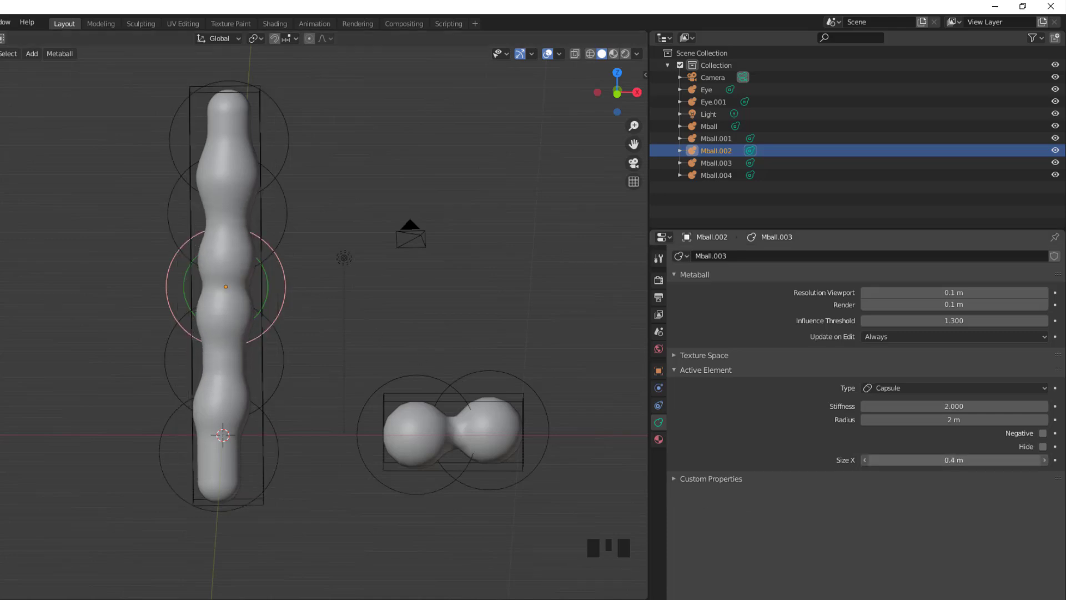
{"action": "left_click", "coordinate": [1043, 446]}
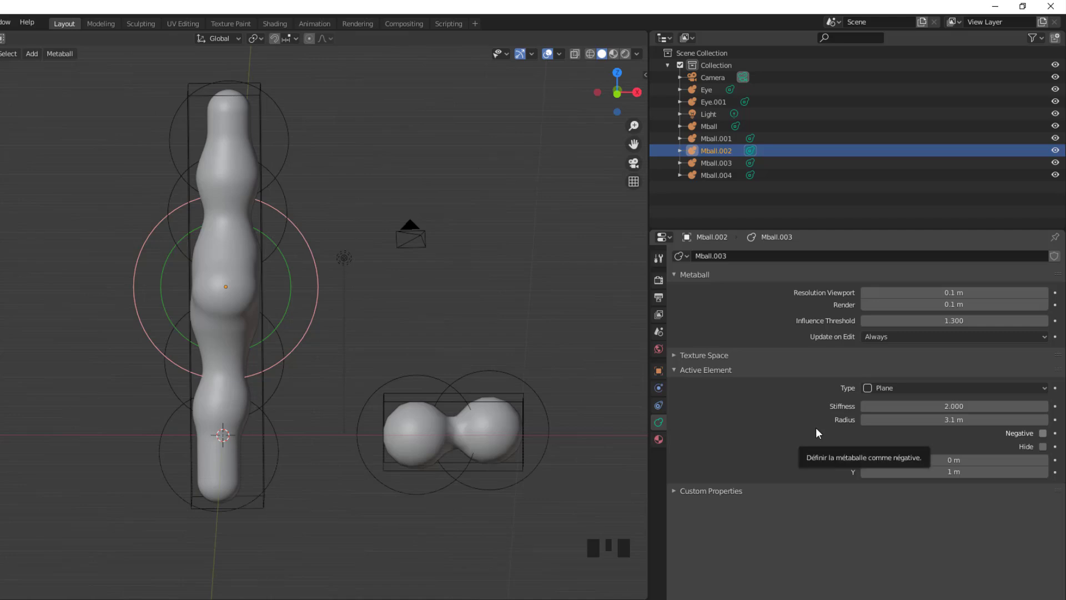
- Change the type of Mball.002's active element to Ball, then to Capsule
{"action": "left_click", "coordinate": [894, 387]}
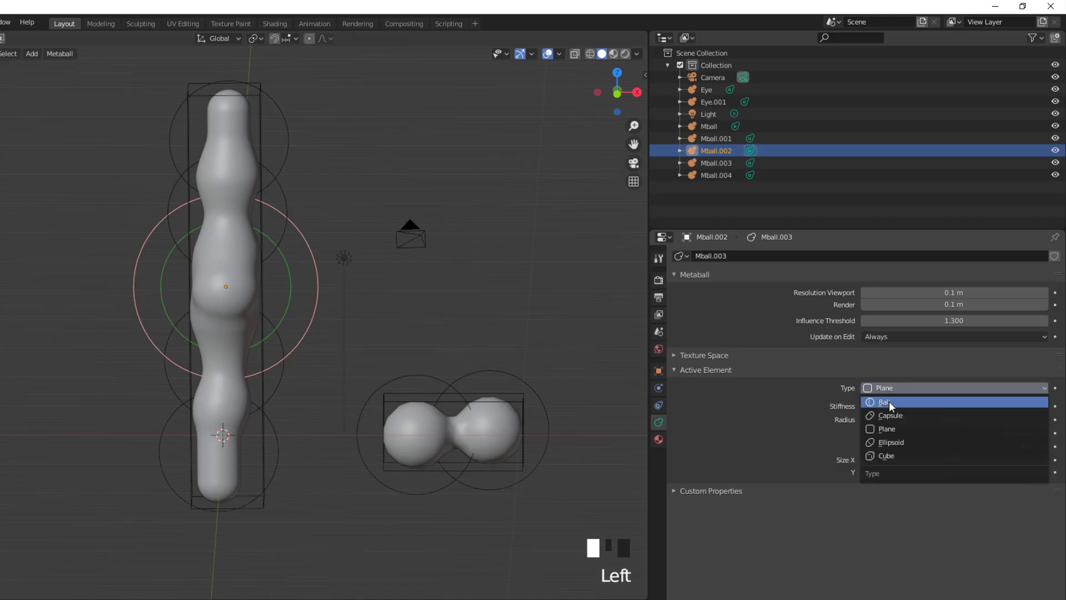
{"action": "left_click", "coordinate": [888, 400]}
{"action": "left_click", "coordinate": [914, 387]}
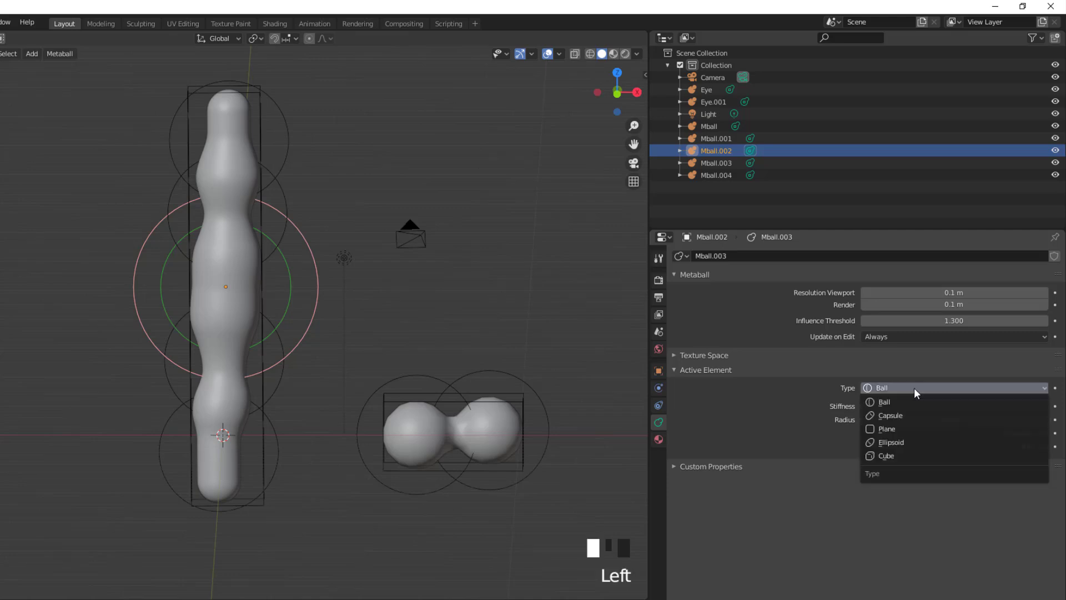
{"action": "left_click", "coordinate": [899, 415]}
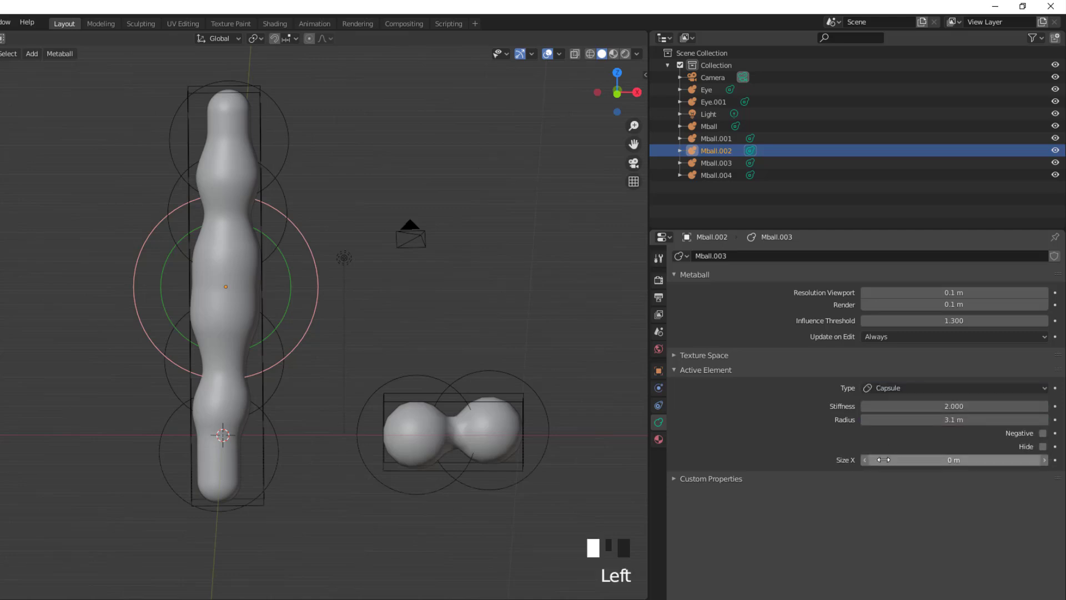
- Try the Plane type and then the Ellipsoid type on Mball.002's active element
{"action": "left_click", "coordinate": [898, 388]}
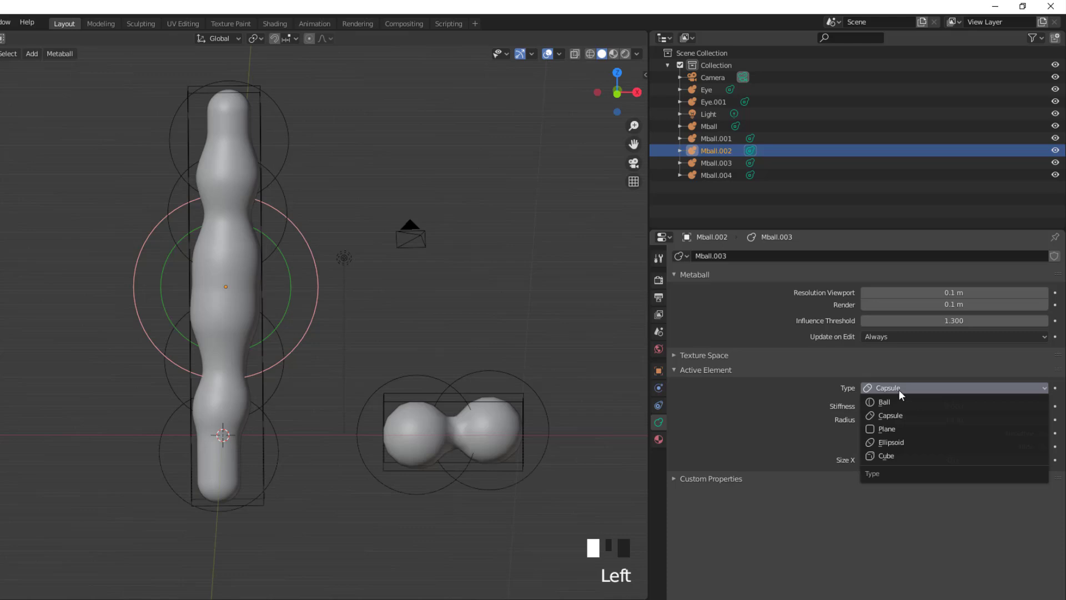
{"action": "left_click", "coordinate": [890, 427]}
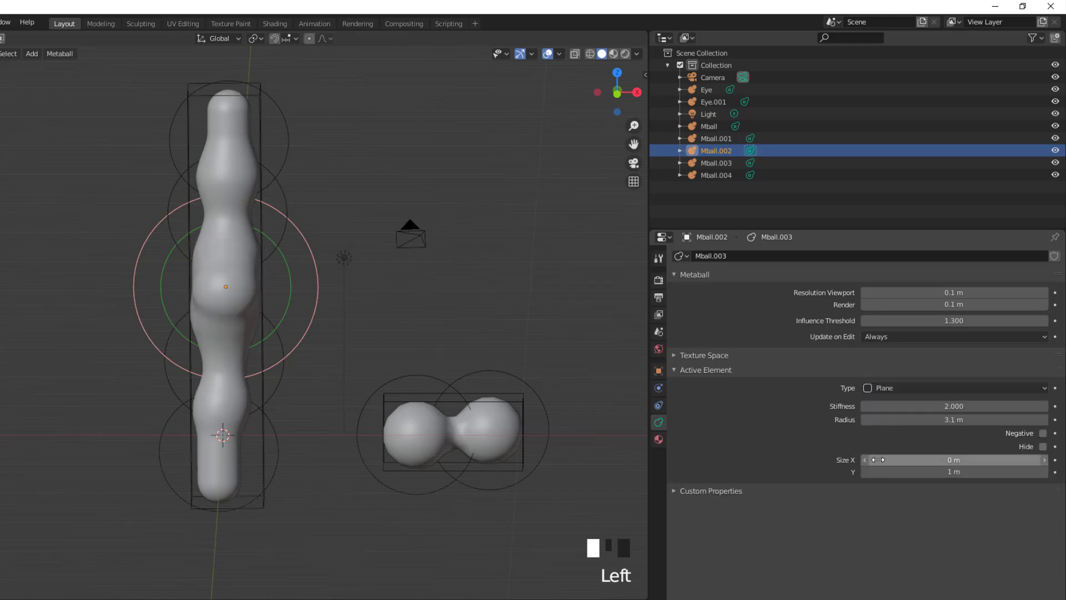
{"action": "left_click", "coordinate": [894, 389]}
{"action": "left_click", "coordinate": [891, 441]}
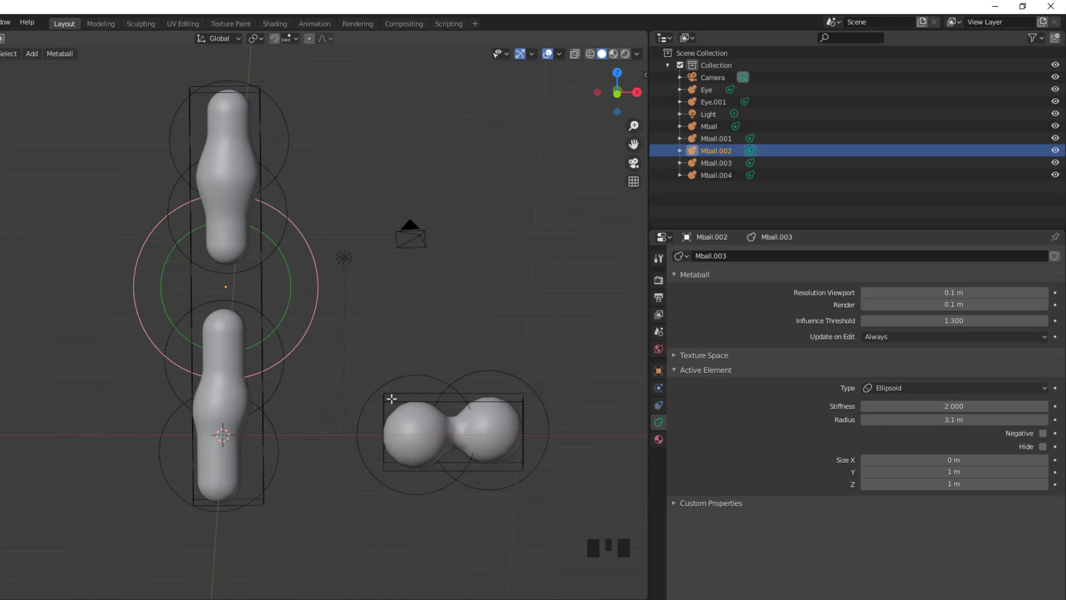
- Undo the Ellipsoid and Plane type changes on Mball.002's active element
{"action": "key", "text": "ctrl+z"}
{"action": "key", "text": "ctrl+z"}
{"action": "key", "text": "ctrl+z"}
{"action": "key", "text": "ctrl+z"}
{"action": "key", "text": "ctrl+z"}
{"action": "key", "text": "ctrl+z"}
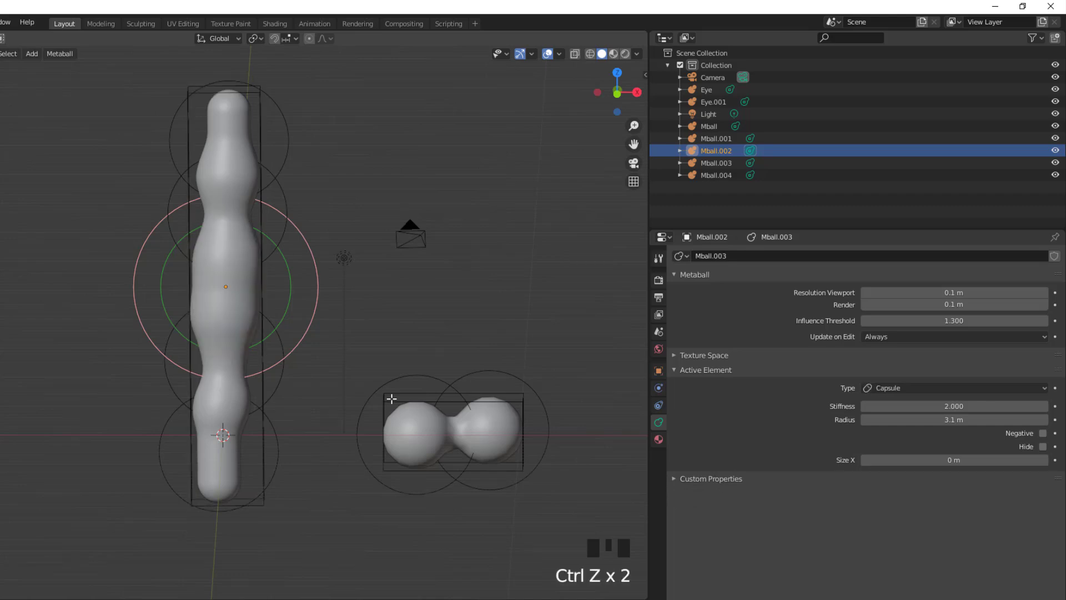
- Undo the radius and Size X changes on Mball.002's active element and return to Object Mode
{"action": "key", "text": "ctrl+z"}
{"action": "key", "text": "ctrl+z"}
{"action": "key", "text": "ctrl+z"}
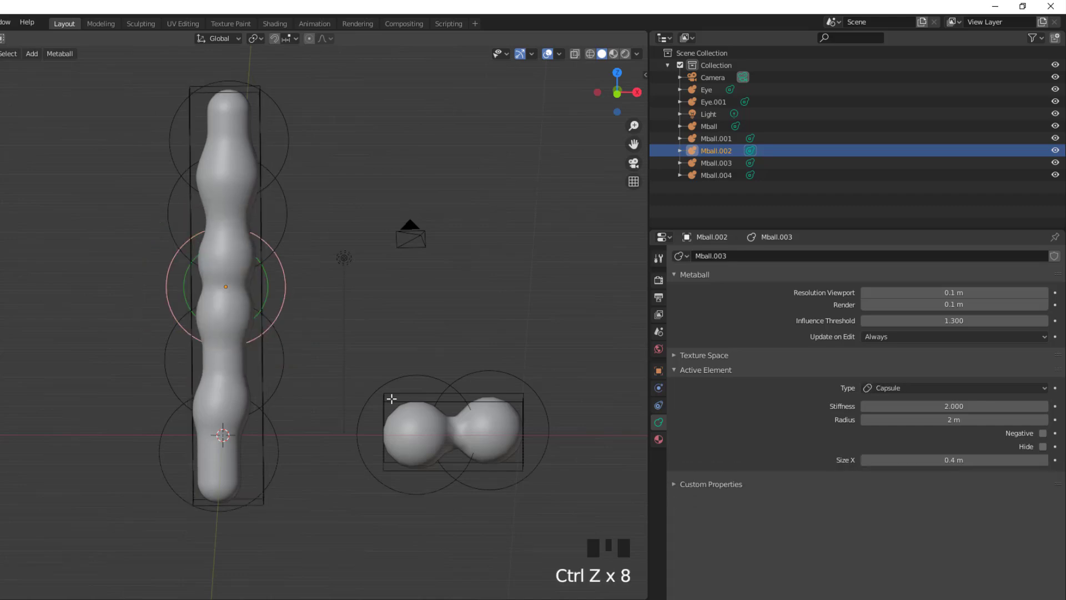
{"action": "key", "text": "ctrl+z"}
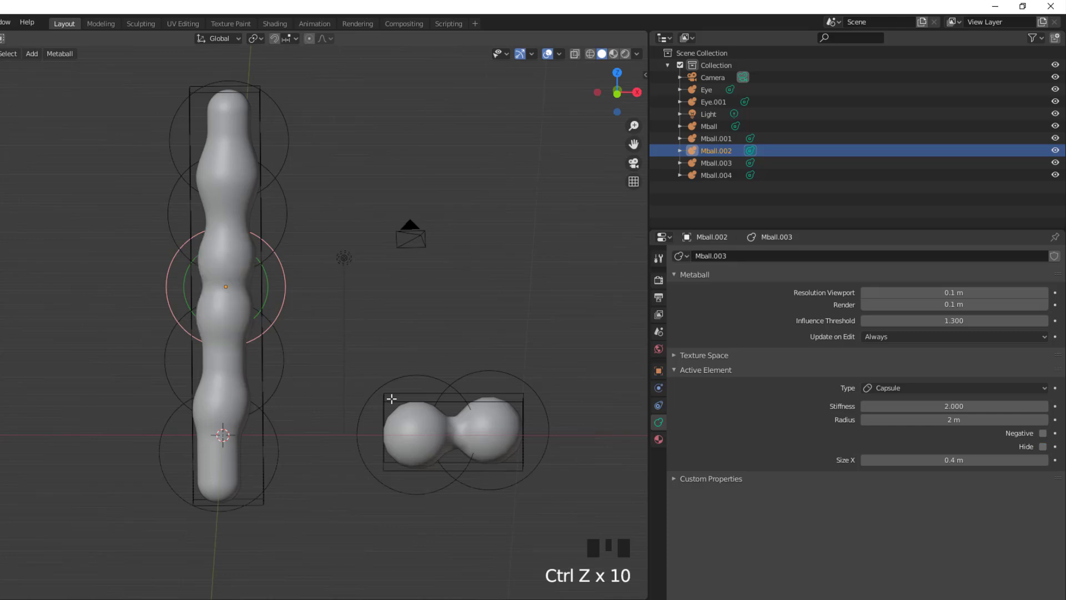
{"action": "key", "text": "ctrl+z"}
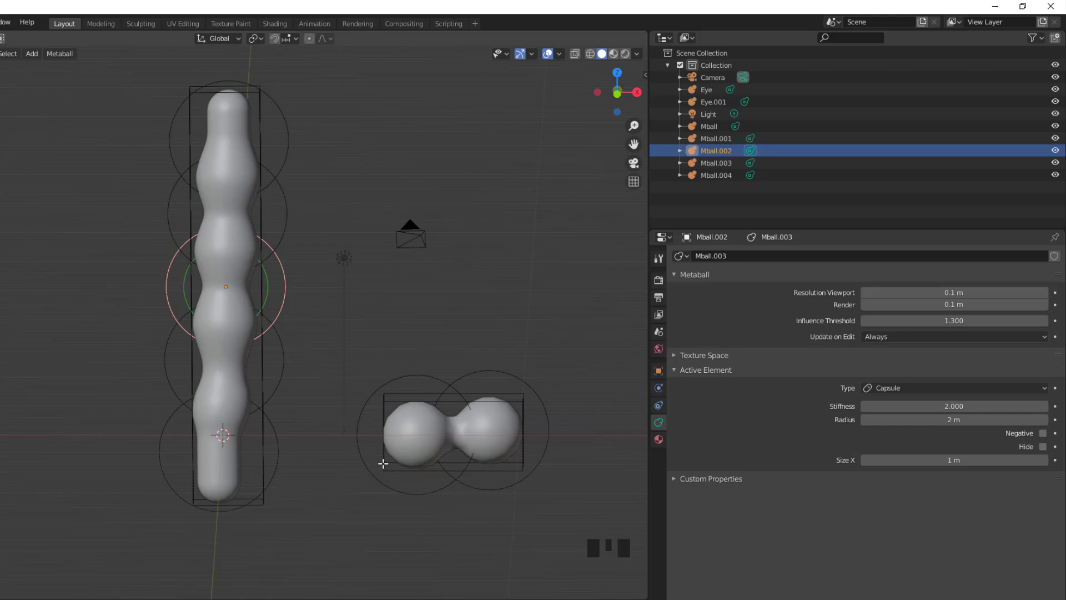
{"action": "key", "text": "Tab"}
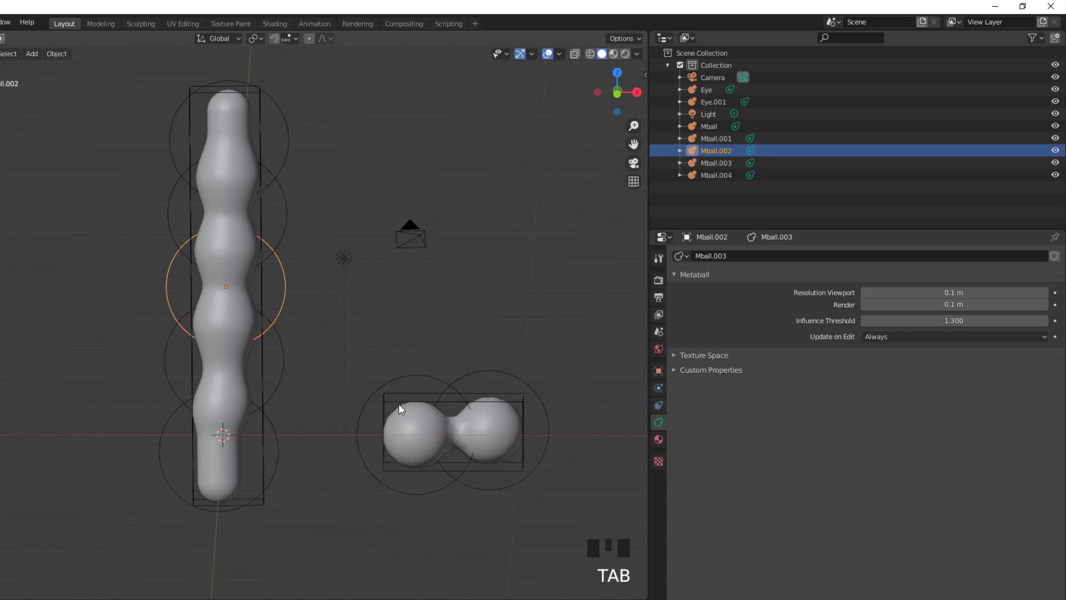
- Select the Eye metaball and scale it down to less than half its size
{"action": "left_click", "coordinate": [501, 373]}
{"action": "key", "text": "Tab"}
{"action": "key", "text": "s"}
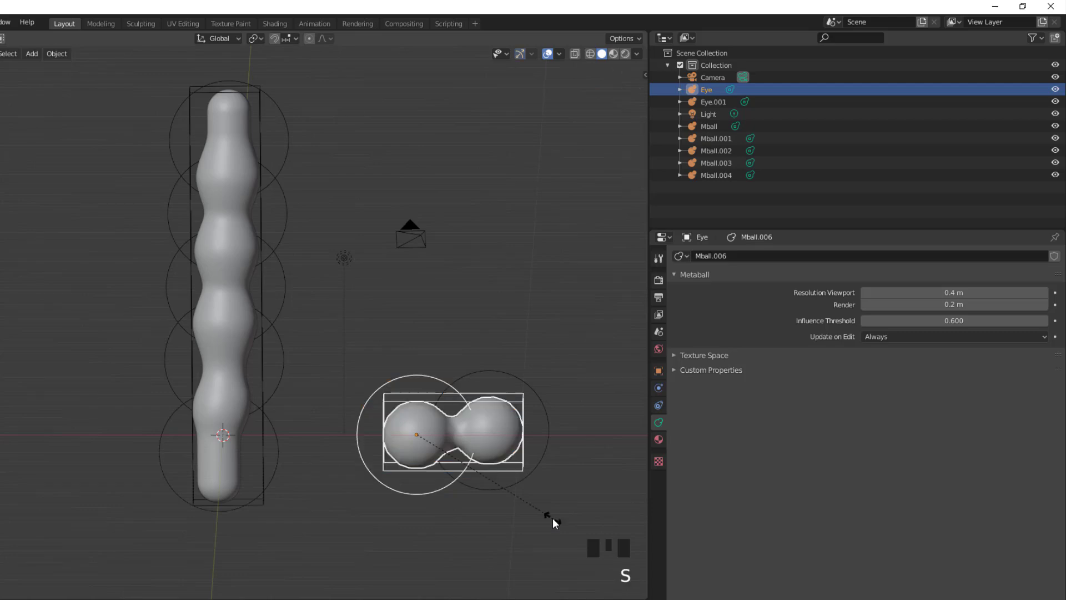
{"action": "left_click", "coordinate": [467, 471]}
{"action": "key", "text": "Tab"}
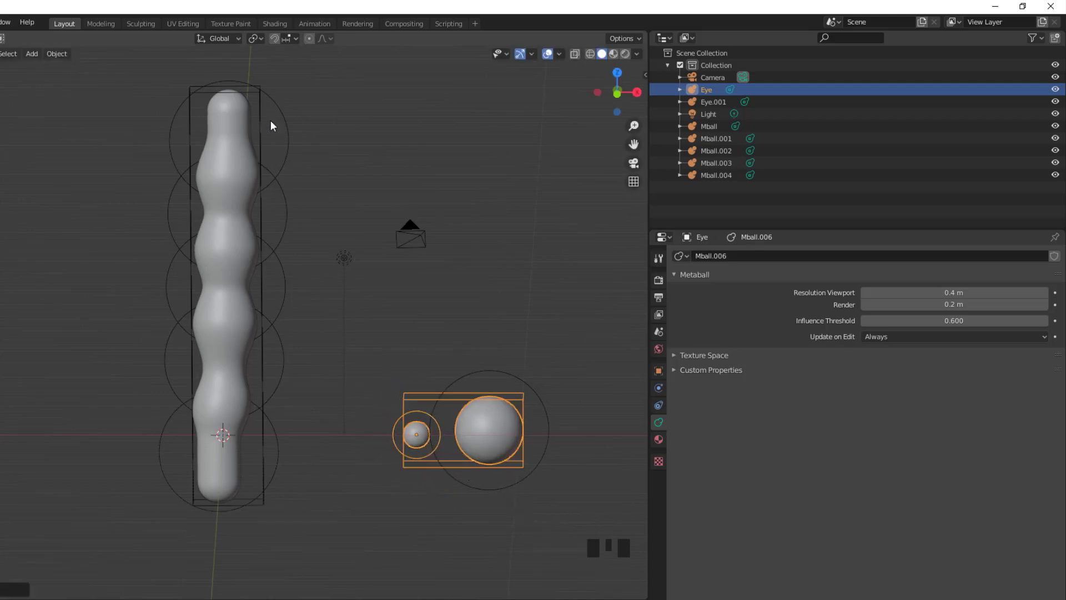
- Create a new material on Mball.004, the topmost metaball of the column, and set its base color to red
{"action": "left_click", "coordinate": [247, 121]}
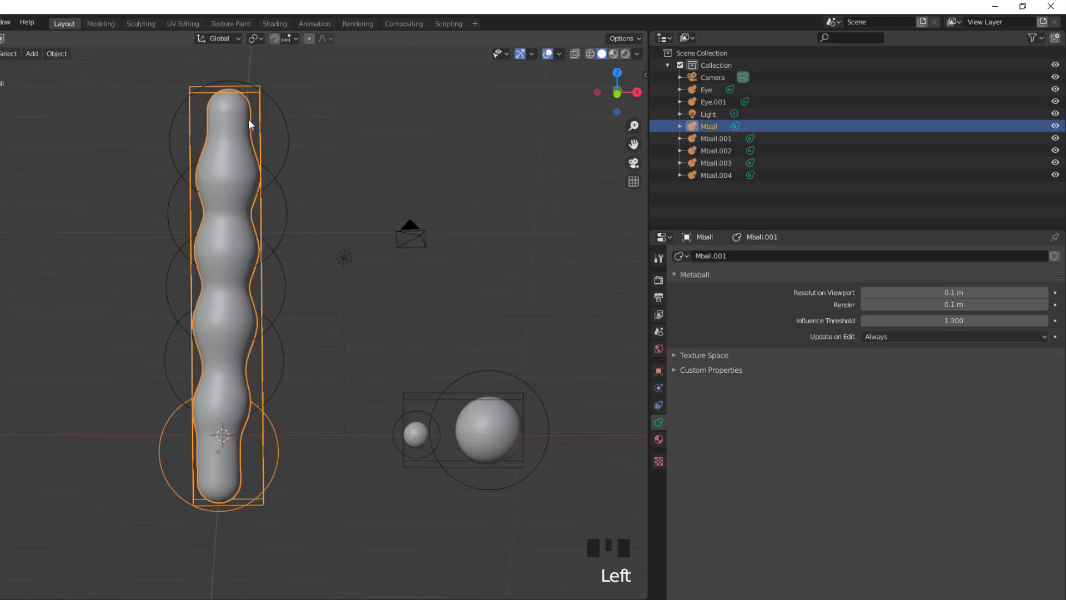
{"action": "left_click", "coordinate": [274, 104]}
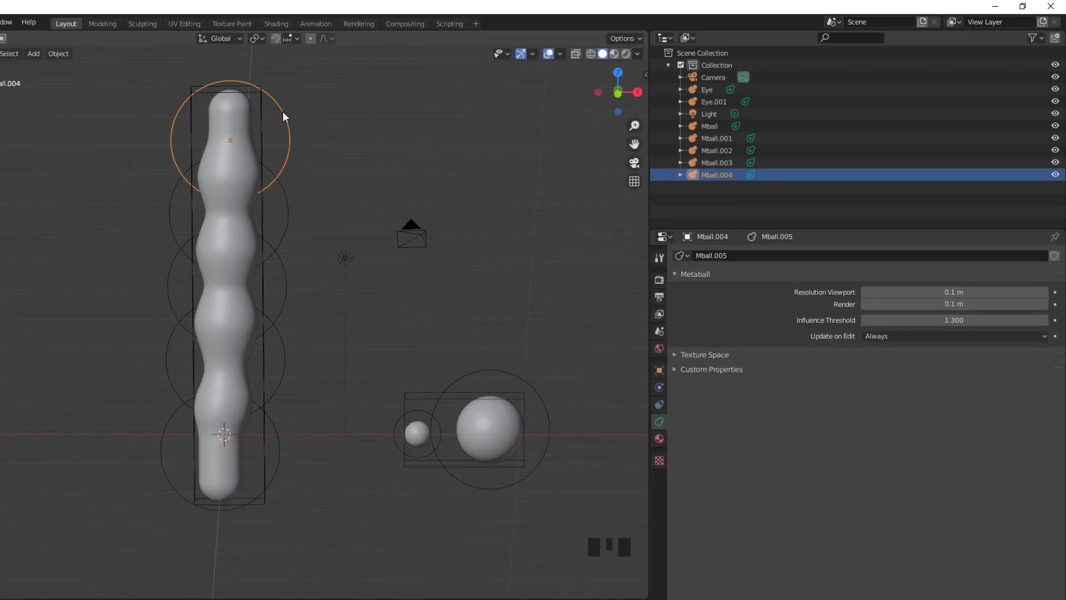
{"action": "left_click", "coordinate": [658, 438]}
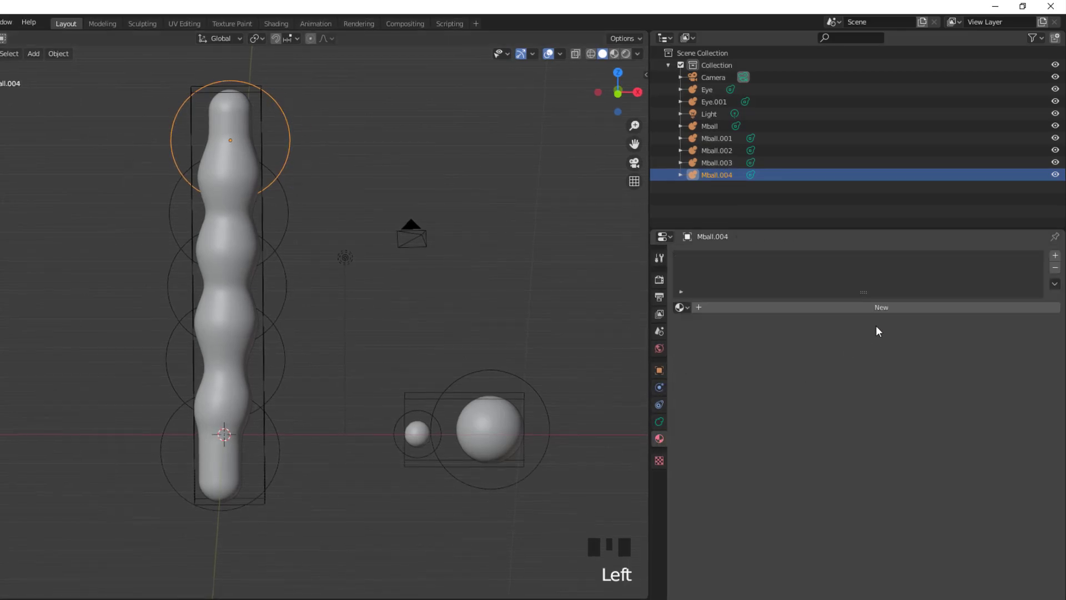
{"action": "left_click", "coordinate": [905, 307]}
{"action": "left_click", "coordinate": [932, 430]}
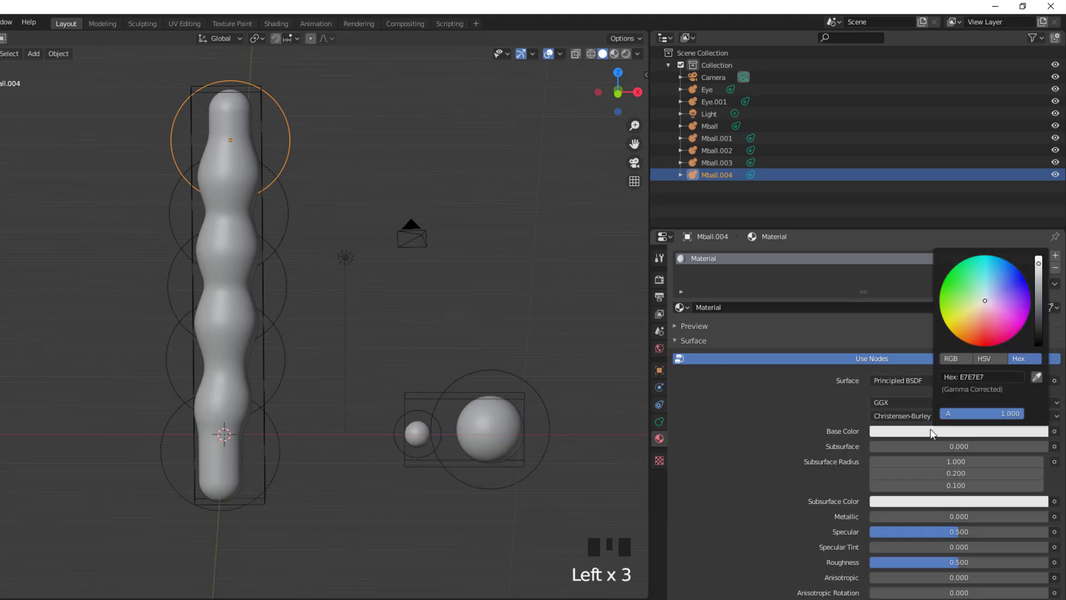
{"action": "left_click_drag", "start_coordinate": [987, 331], "coordinate": [986, 344]}
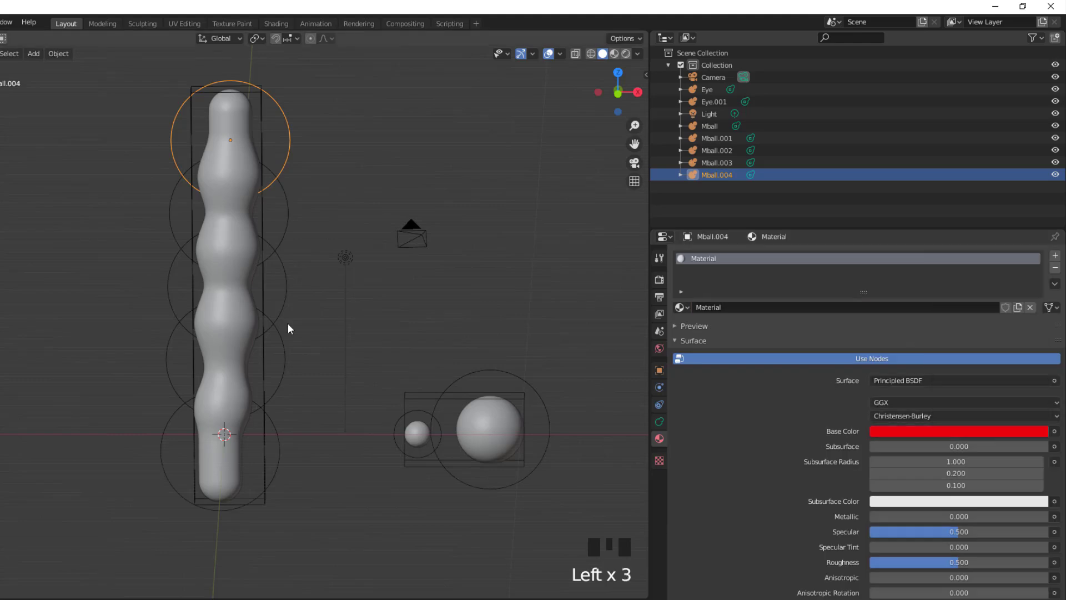
- Preview the scene in Material Preview and Rendered shading, leaving the viewport in Material Preview
{"action": "left_click", "coordinate": [613, 54]}
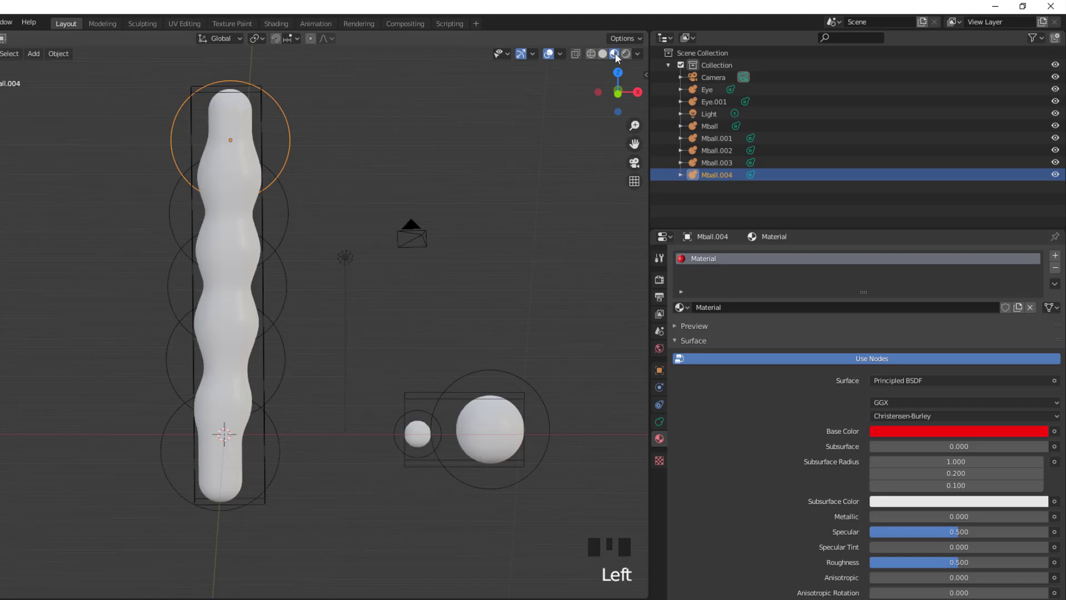
{"action": "left_click", "coordinate": [626, 55]}
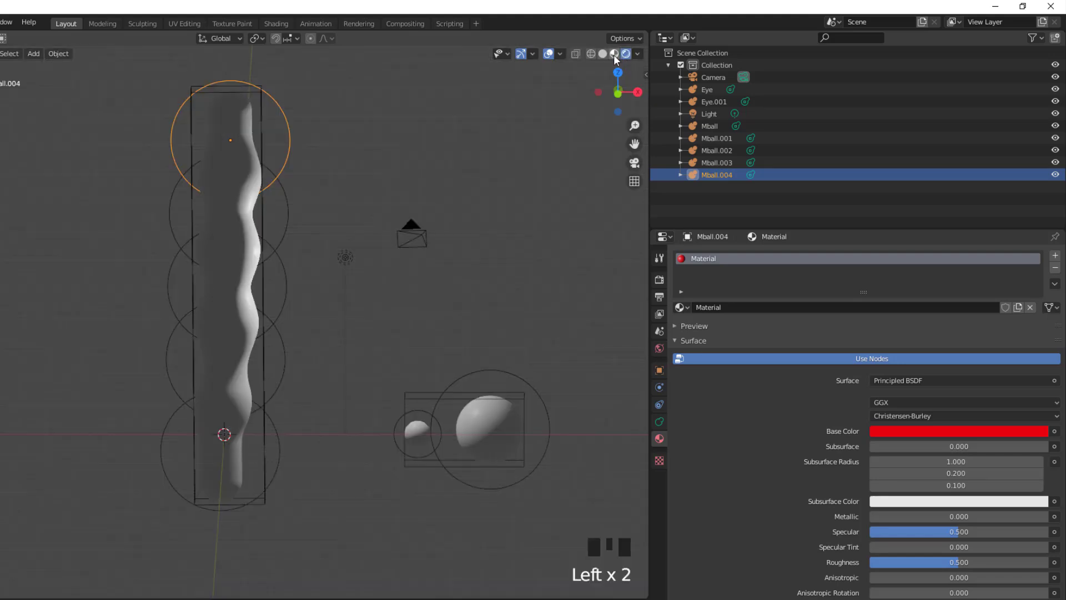
{"action": "left_click", "coordinate": [614, 56]}
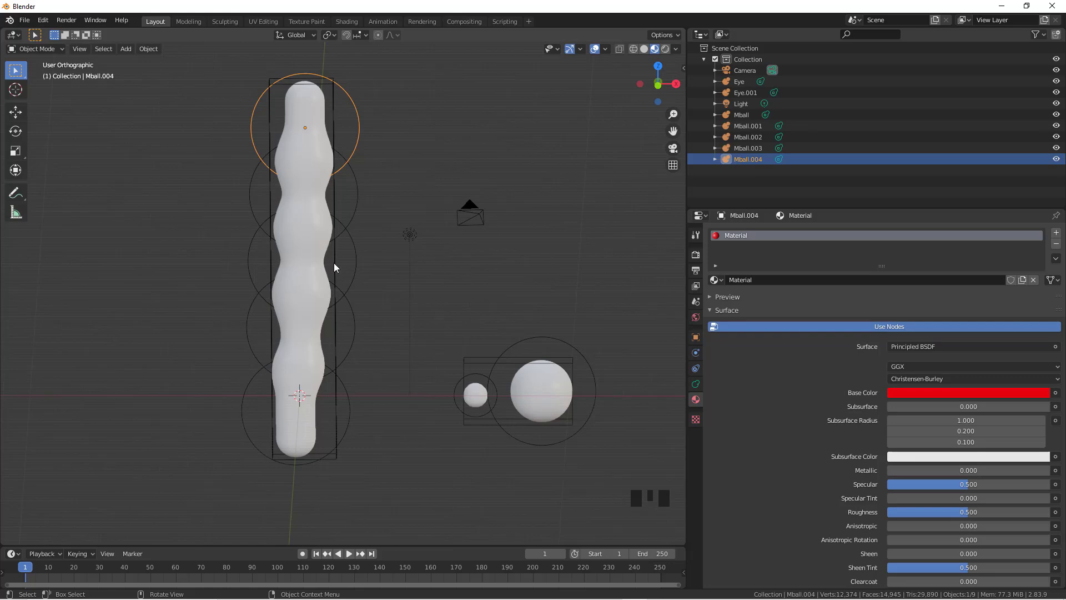
- Add a cube mesh and move it in the negative X direction, well away from the metaballs
{"action": "scroll", "coordinate": [329, 275], "scroll_direction": "down", "scroll_amount": 3}
{"action": "middle_click_drag", "start_coordinate": [193, 459], "coordinate": [455, 412], "text": "shift"}
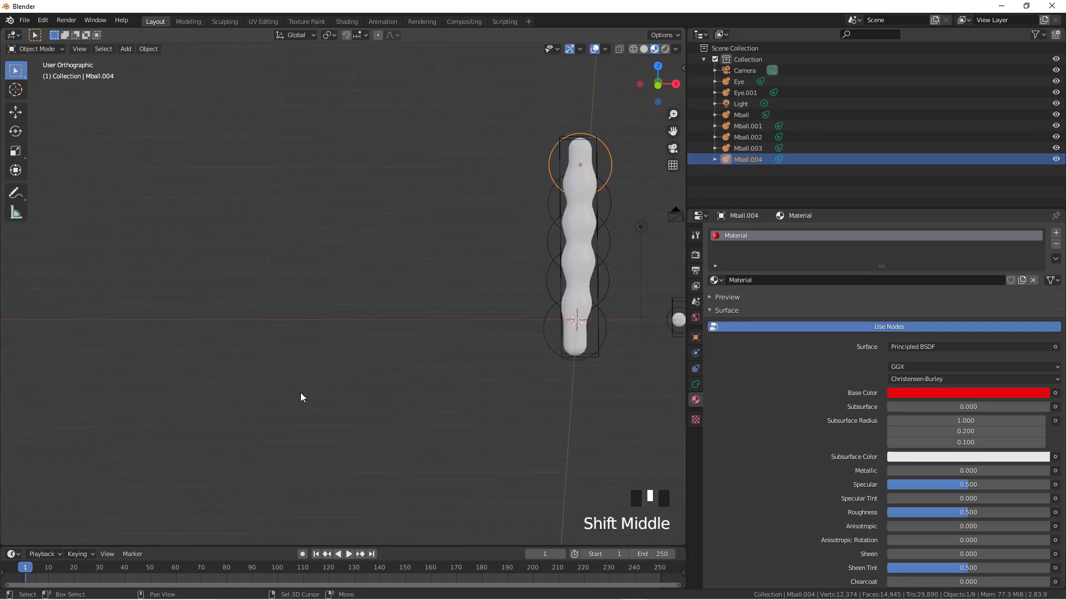
{"action": "key", "text": "shift+a"}
{"action": "mouse_move", "coordinate": [80, 362]}
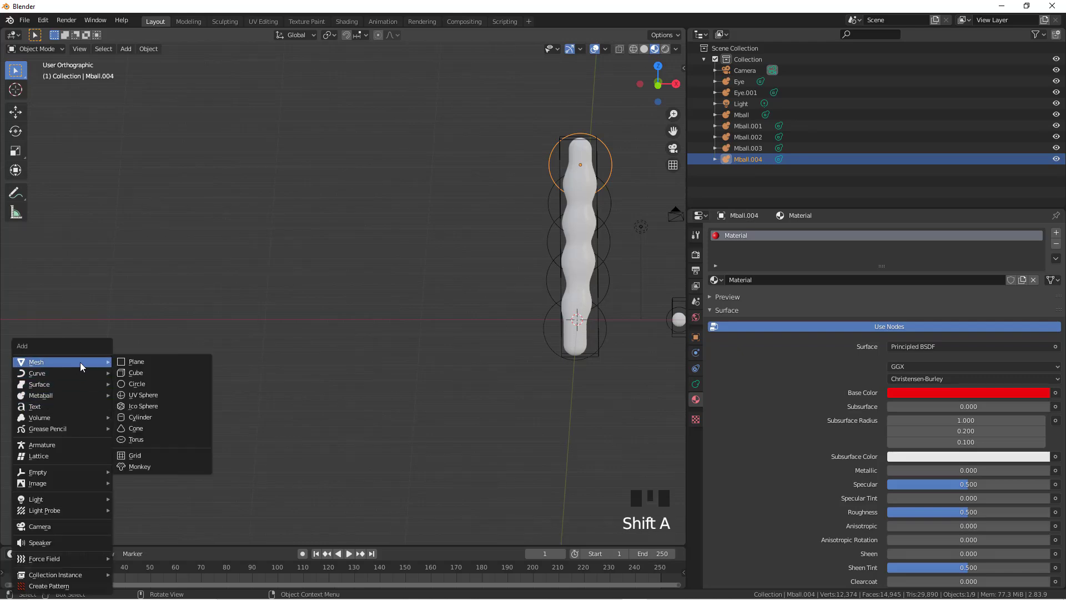
{"action": "left_click", "coordinate": [151, 371]}
{"action": "scroll", "coordinate": [271, 362], "scroll_direction": "down", "scroll_amount": 1}
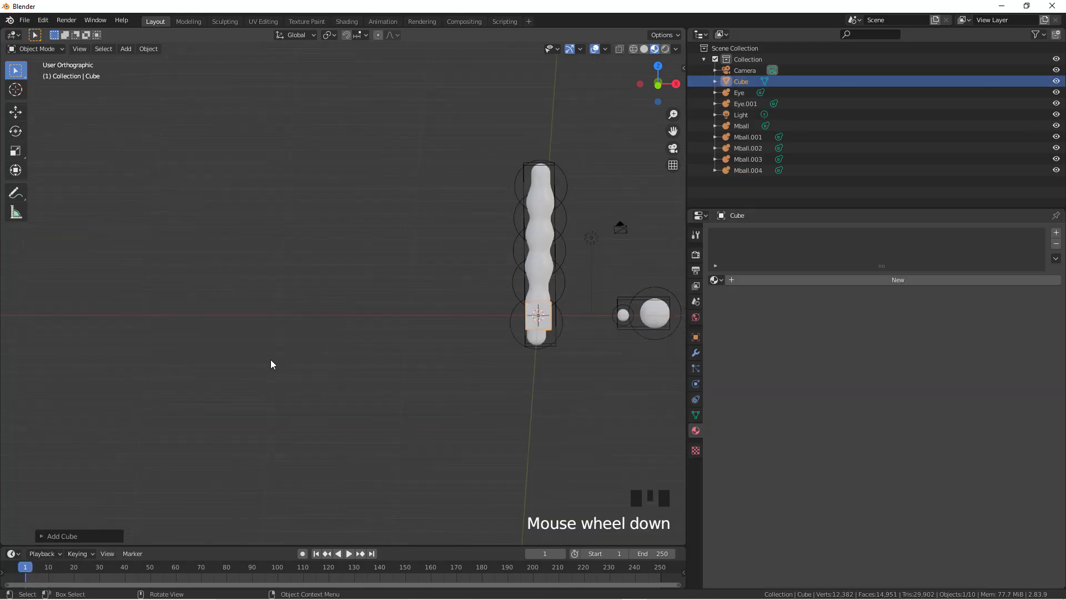
{"action": "key", "text": "g"}
{"action": "key", "text": "x"}
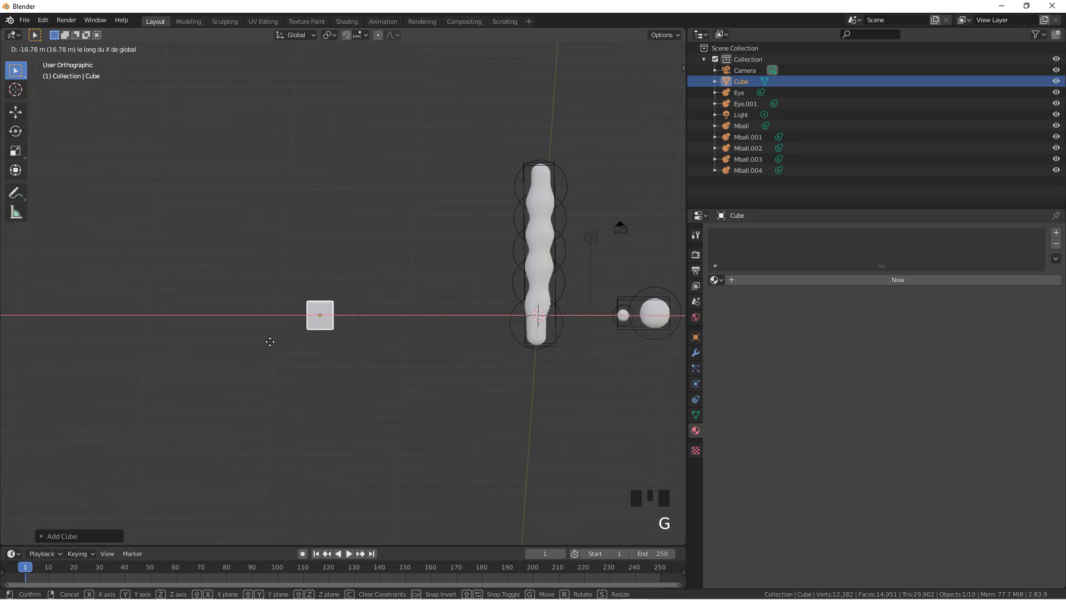
{"action": "left_click", "coordinate": [175, 344]}
- Duplicate the cube about 6 m along the X axis and scale the copy down to less than half size
{"action": "scroll", "coordinate": [227, 352], "scroll_direction": "up", "scroll_amount": 3}
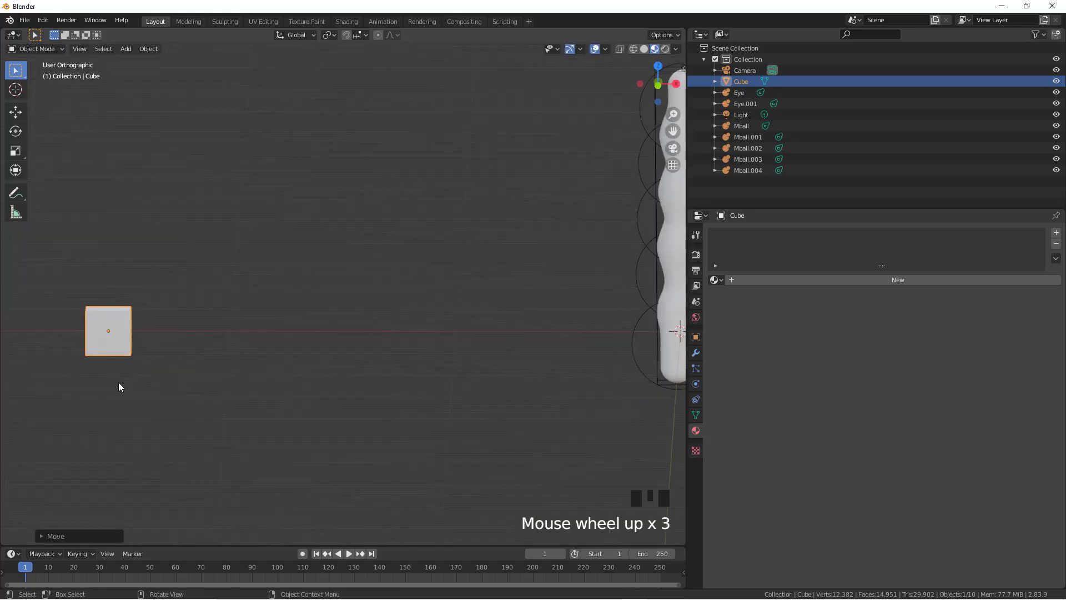
{"action": "middle_click_drag", "start_coordinate": [119, 385], "coordinate": [236, 402], "text": "shift"}
{"action": "scroll", "coordinate": [235, 399], "scroll_direction": "up", "scroll_amount": 4}
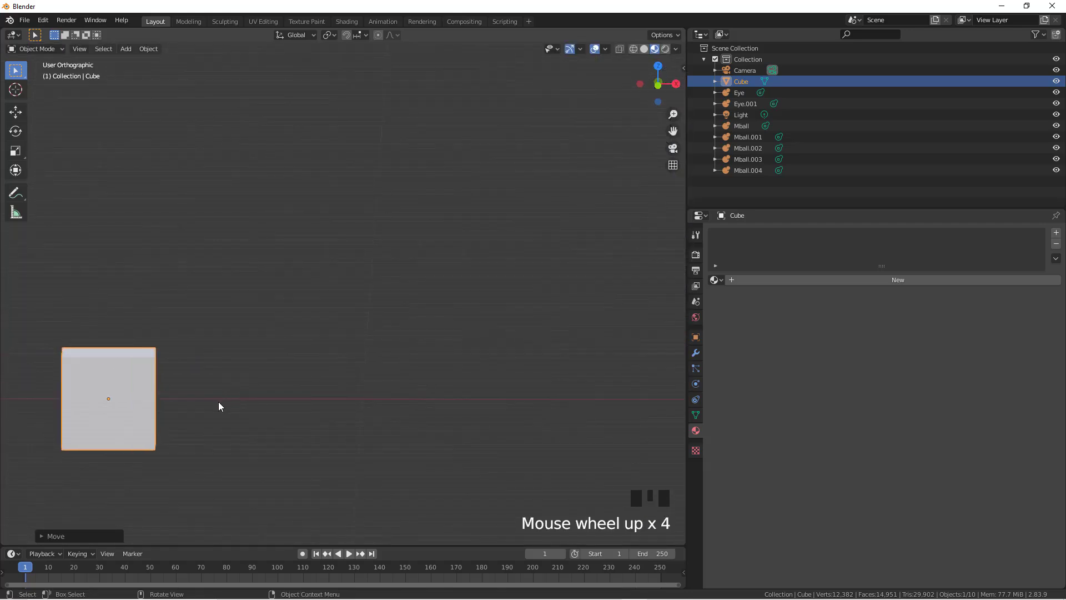
{"action": "key", "text": "shift+d"}
{"action": "key", "text": "x"}
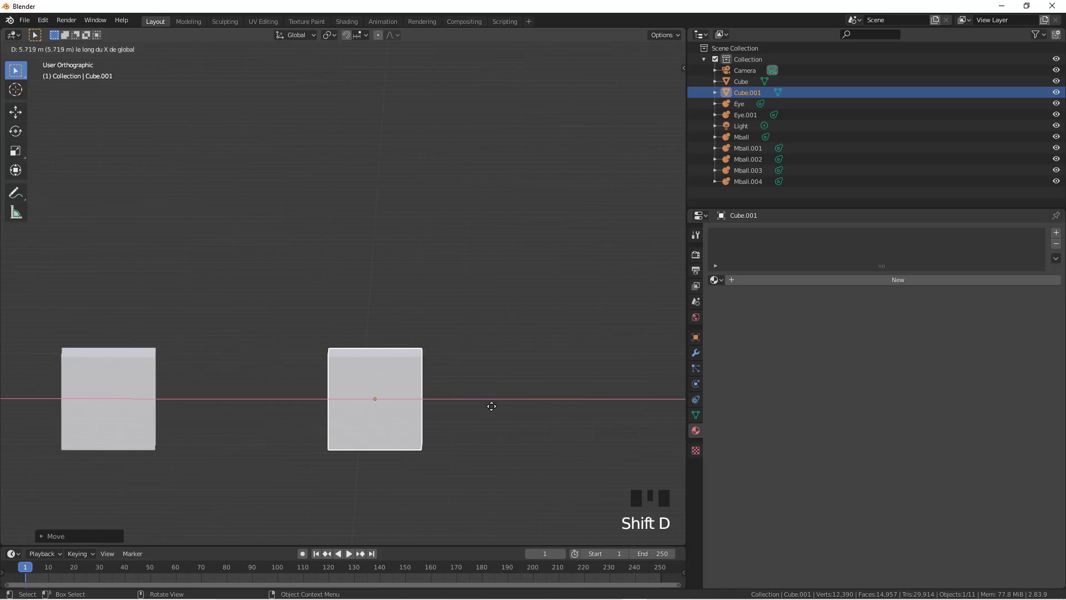
{"action": "left_click", "coordinate": [498, 415]}
{"action": "key", "text": "s"}
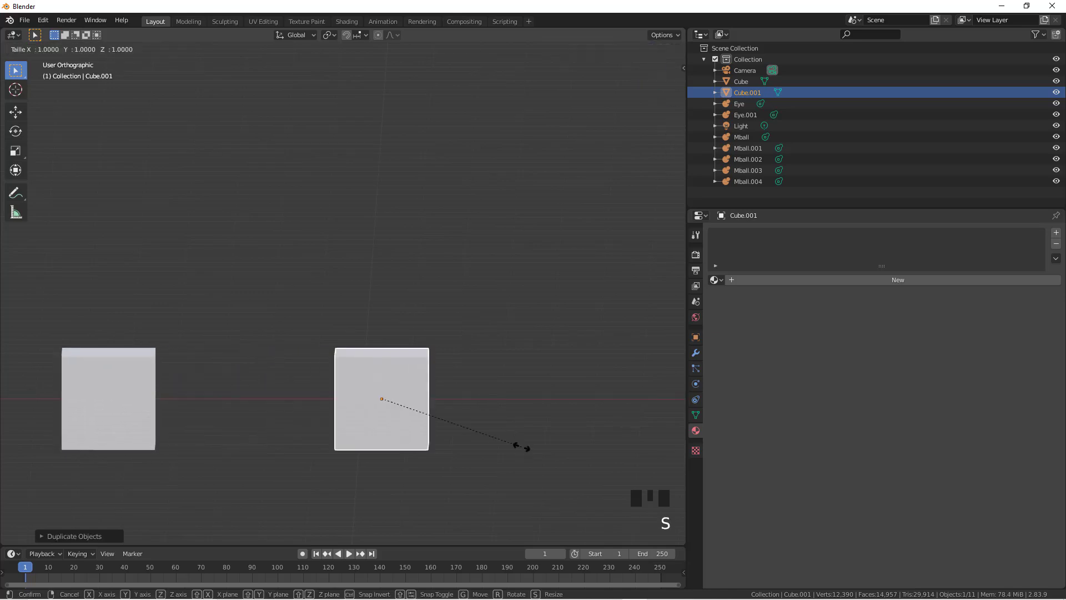
{"action": "left_click", "coordinate": [438, 388]}
- Parent the small cube to the large cube using the Object option
{"action": "middle_click_drag", "start_coordinate": [438, 388], "coordinate": [416, 425]}
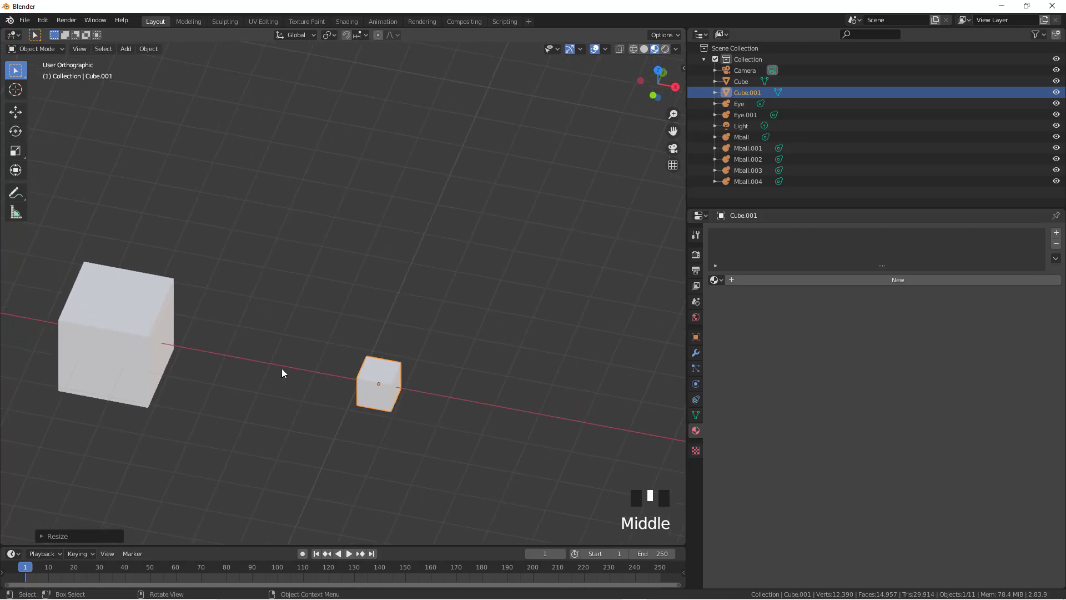
{"action": "left_click", "coordinate": [123, 317], "text": "shift"}
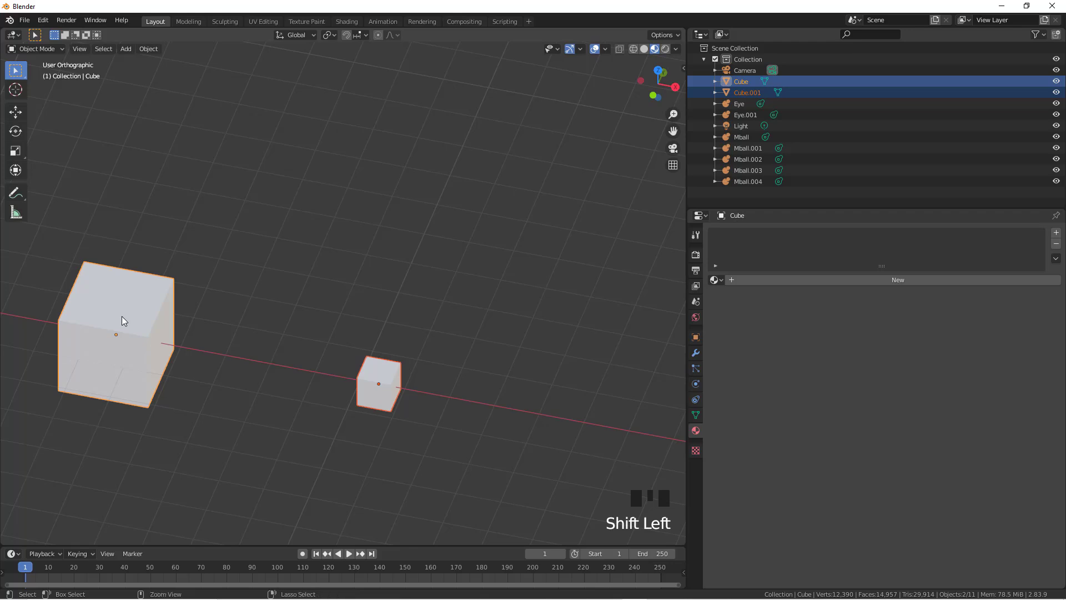
{"action": "key", "text": "ctrl+p"}
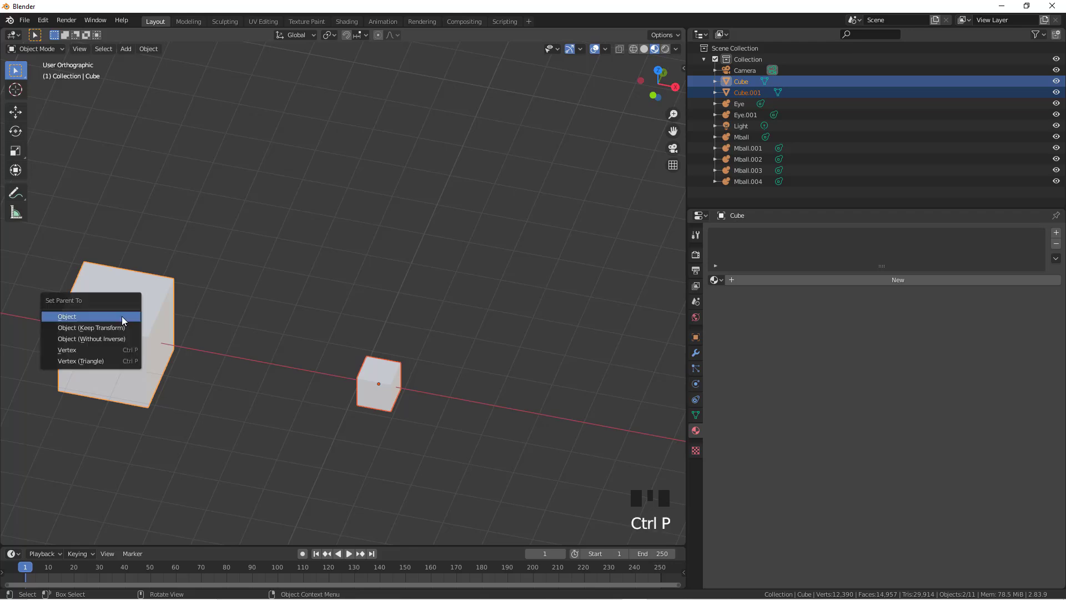
{"action": "left_click", "coordinate": [121, 316]}
- Move the small child cube freely, first upward and then farther from its parent
{"action": "middle_click_drag", "start_coordinate": [192, 402], "coordinate": [360, 411]}
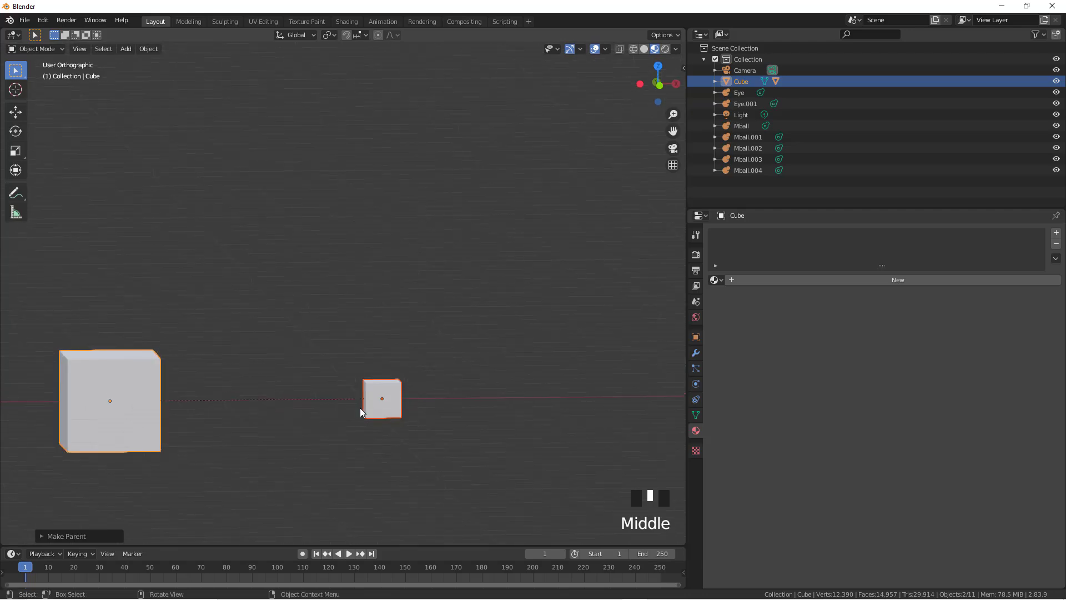
{"action": "left_click", "coordinate": [374, 386]}
{"action": "key", "text": "g"}
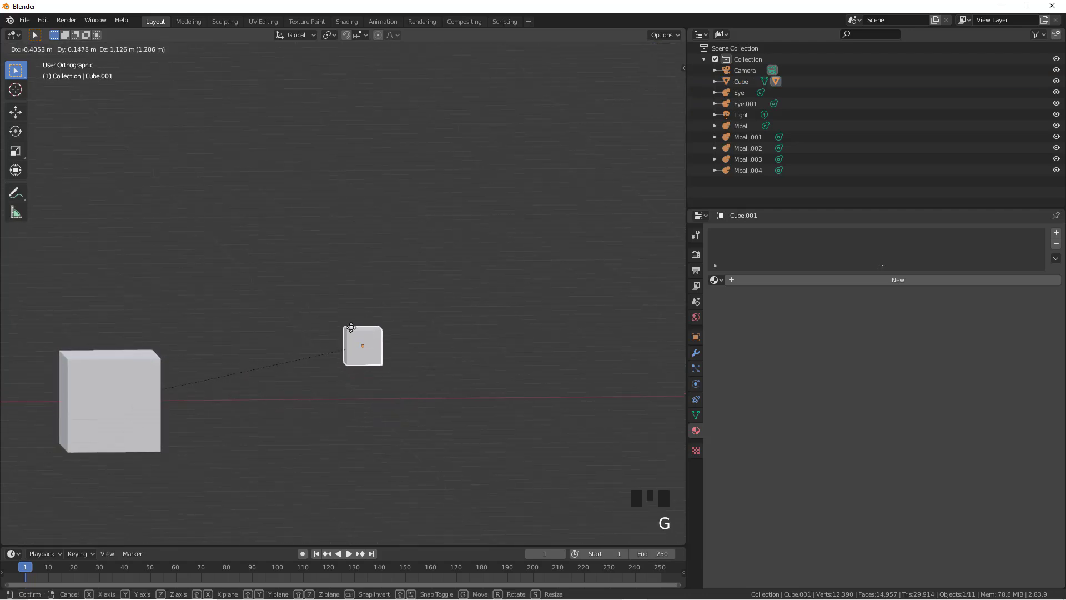
{"action": "left_click", "coordinate": [348, 322]}
{"action": "mouse_move", "coordinate": [355, 332]}
{"action": "middle_mouse_down"}
{"action": "mouse_move", "coordinate": [347, 311]}
{"action": "mouse_move", "coordinate": [358, 331]}
{"action": "middle_mouse_up"}
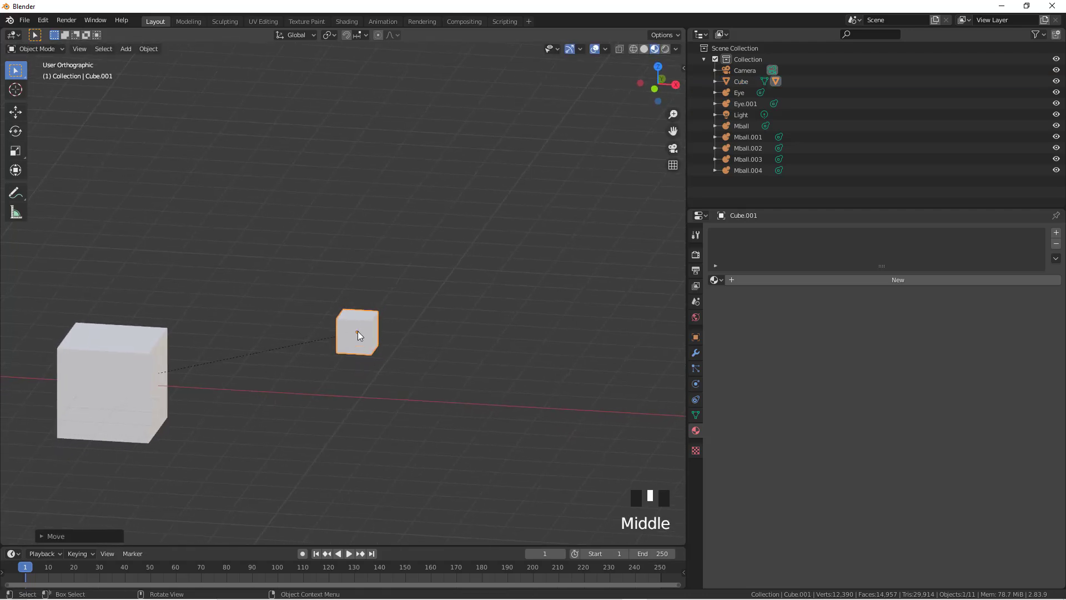
{"action": "key", "text": "g"}
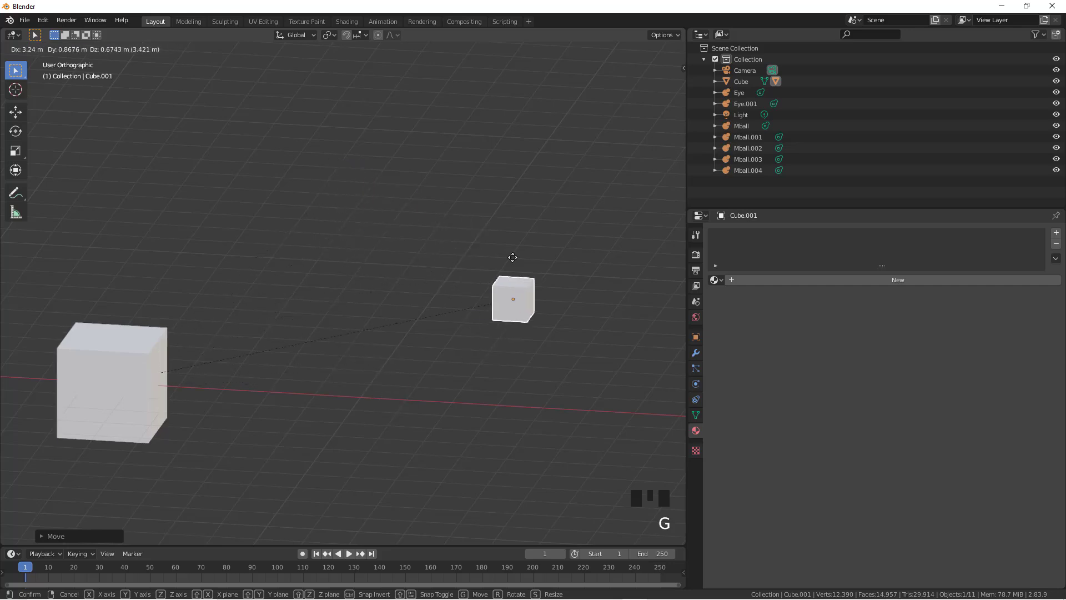
{"action": "left_click", "coordinate": [444, 261]}
- Try moving the large parent cube to demonstrate how its child follows
{"action": "scroll", "coordinate": [443, 265], "scroll_direction": "down", "scroll_amount": 1}
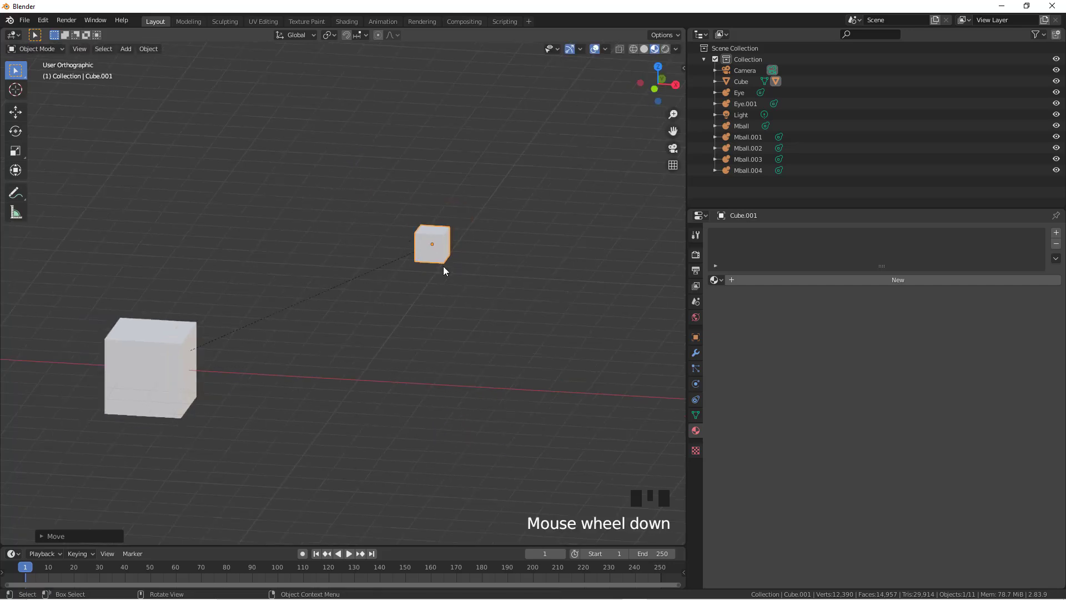
{"action": "scroll", "coordinate": [443, 265], "scroll_direction": "down", "scroll_amount": 2}
{"action": "left_click", "coordinate": [231, 332]}
{"action": "key", "text": "g"}
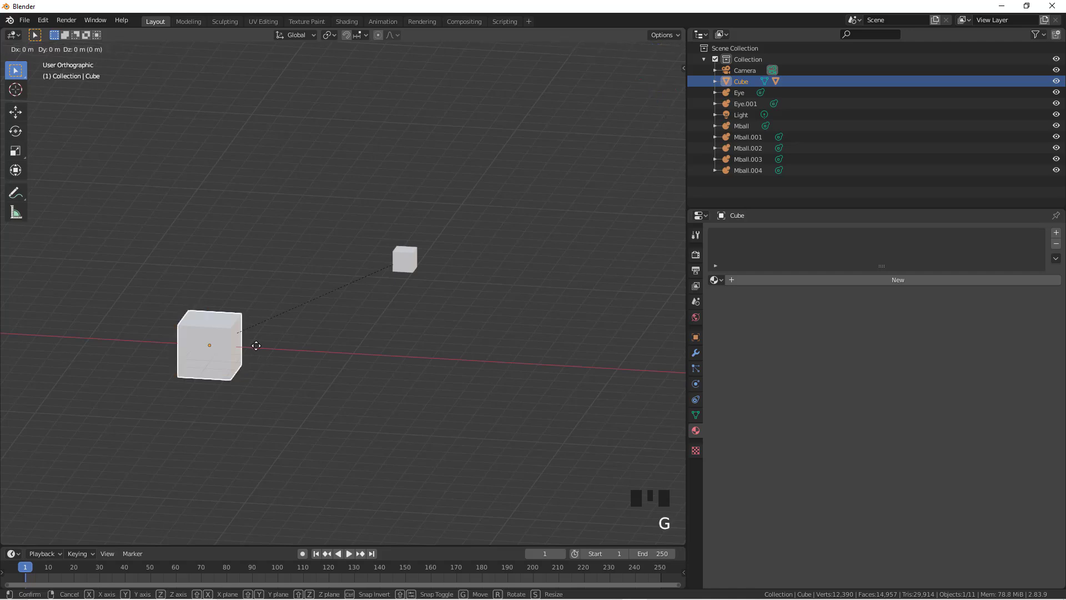
{"action": "right_click", "coordinate": [333, 363]}
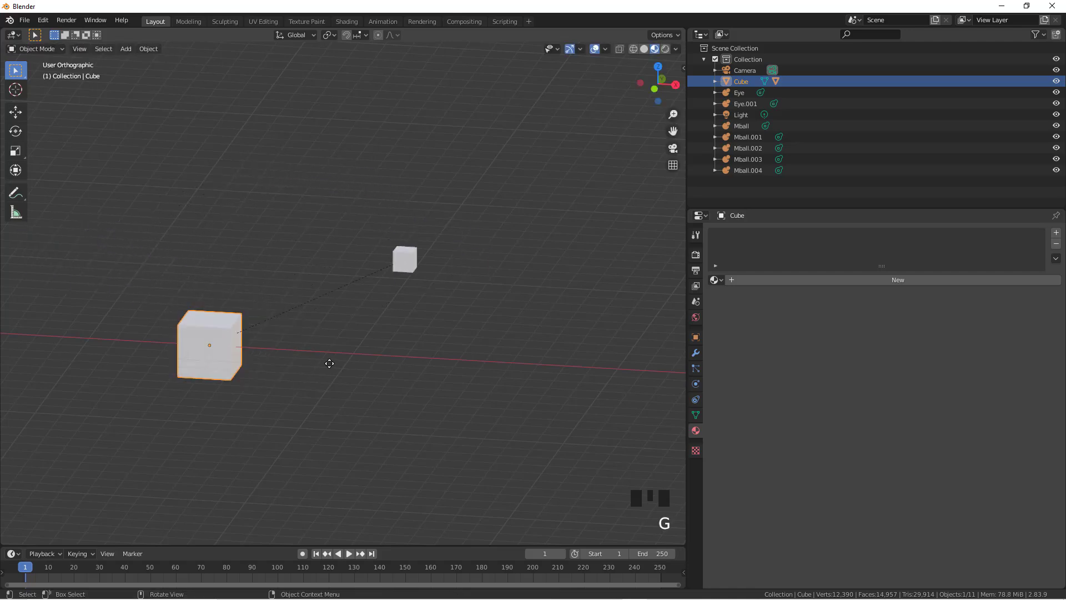
- Return to the metaball column and select its base metaball, Mball
{"action": "scroll", "coordinate": [324, 364], "scroll_direction": "down", "scroll_amount": 4}
{"action": "middle_click_drag", "start_coordinate": [401, 358], "coordinate": [200, 357], "text": "shift"}
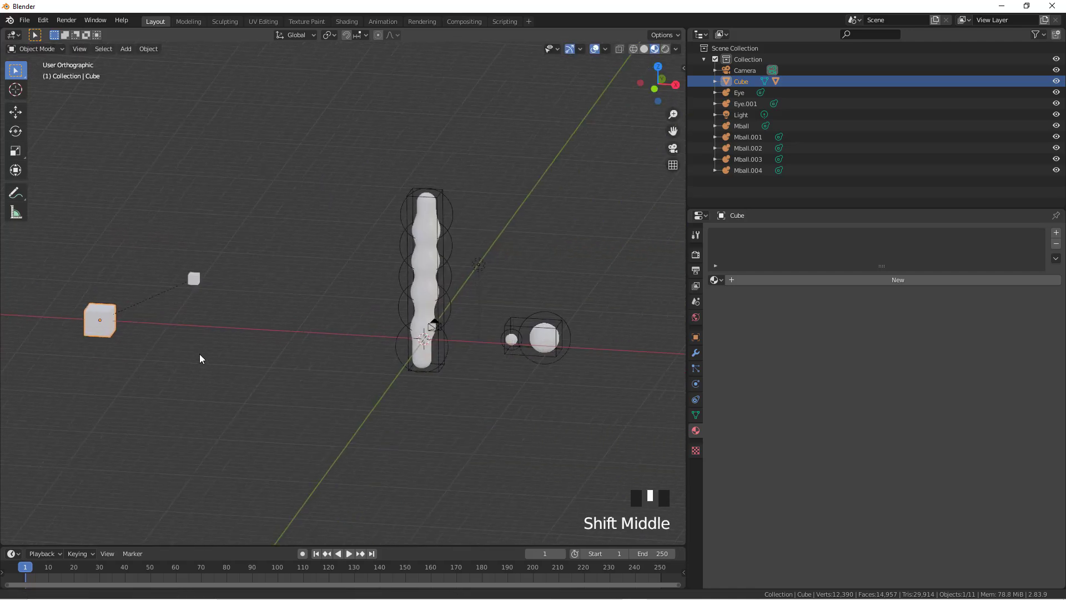
{"action": "scroll", "coordinate": [459, 304], "scroll_direction": "up", "scroll_amount": 6}
{"action": "middle_click_drag", "start_coordinate": [543, 307], "coordinate": [450, 373], "text": "shift"}
{"action": "scroll", "coordinate": [450, 373], "scroll_direction": "down", "scroll_amount": 1}
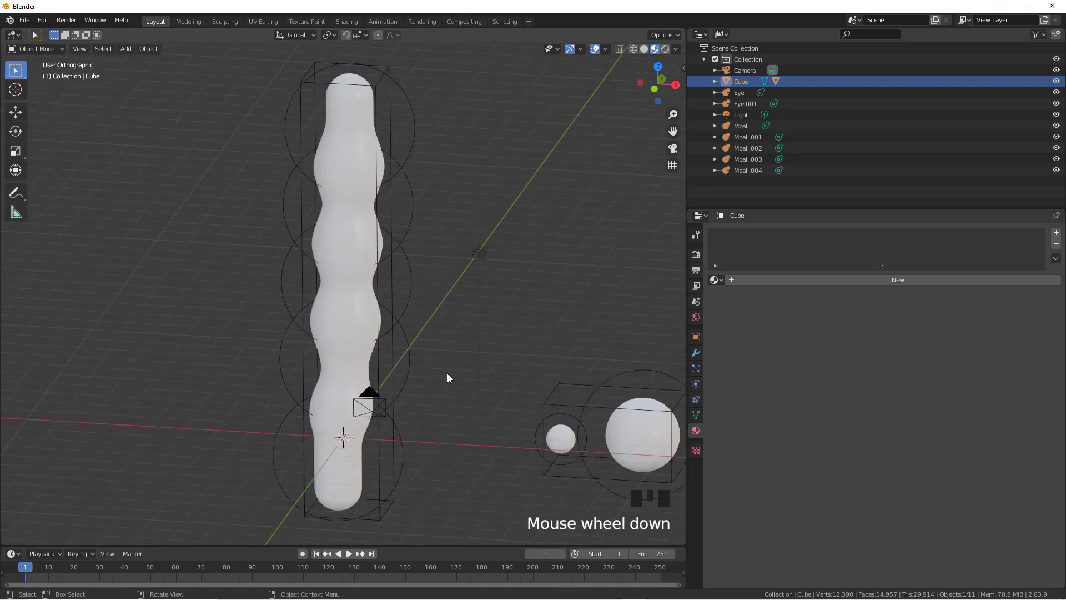
{"action": "left_click", "coordinate": [403, 467]}
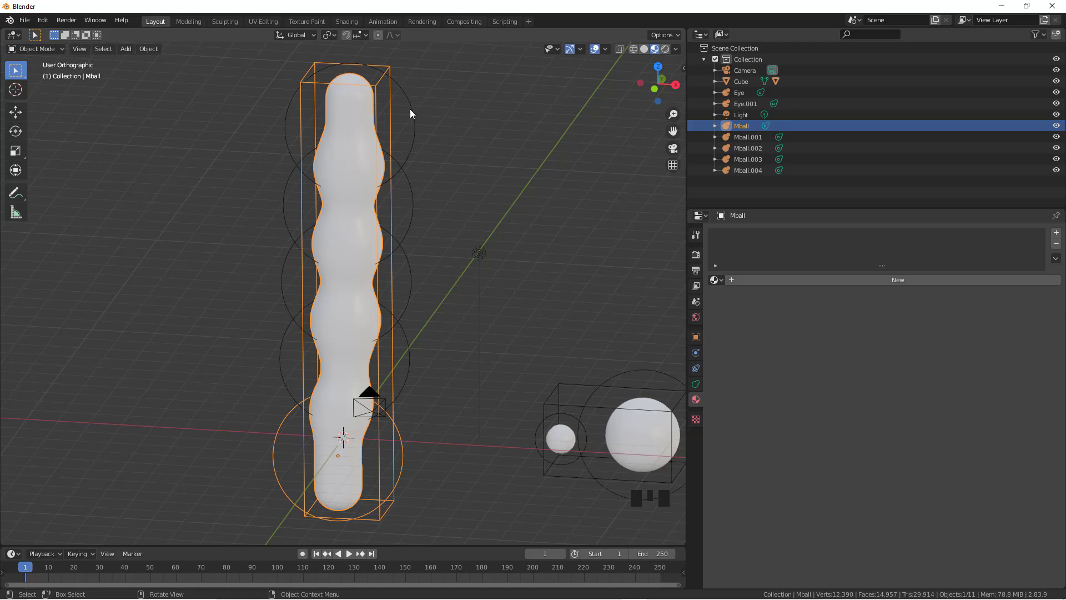
- Create a new material on the base metaball and set its Base Color to saturated red
{"action": "left_click", "coordinate": [889, 280]}
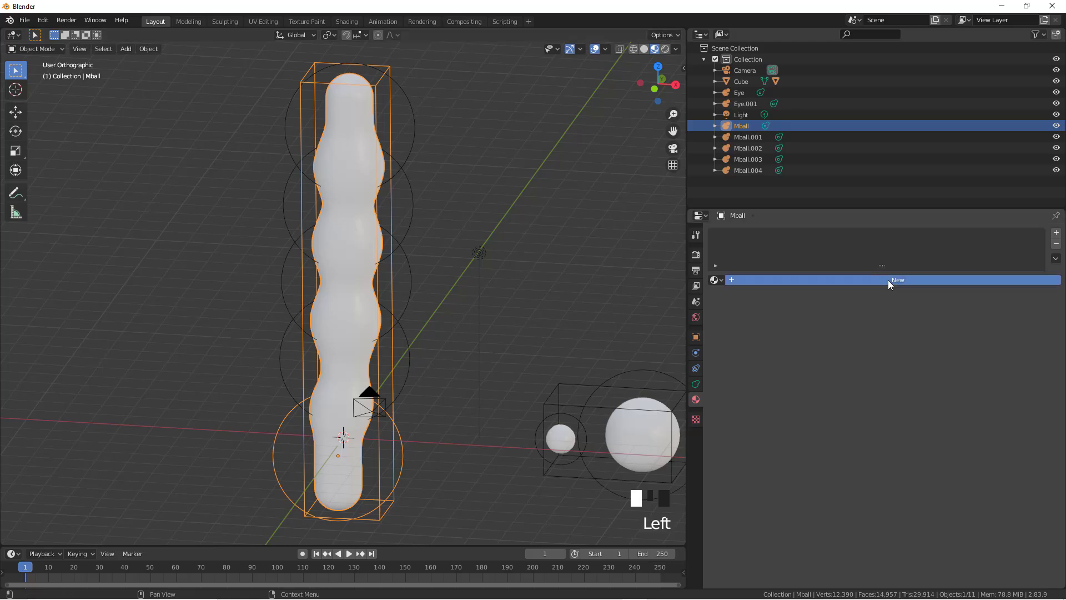
{"action": "left_click", "coordinate": [928, 392]}
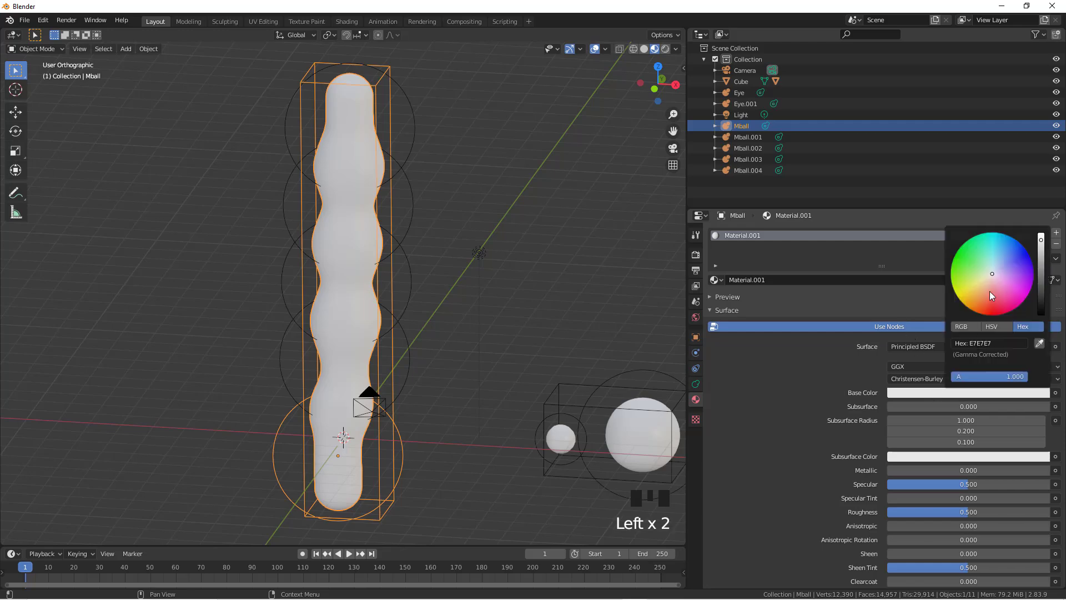
{"action": "left_click_drag", "start_coordinate": [991, 292], "coordinate": [992, 314]}
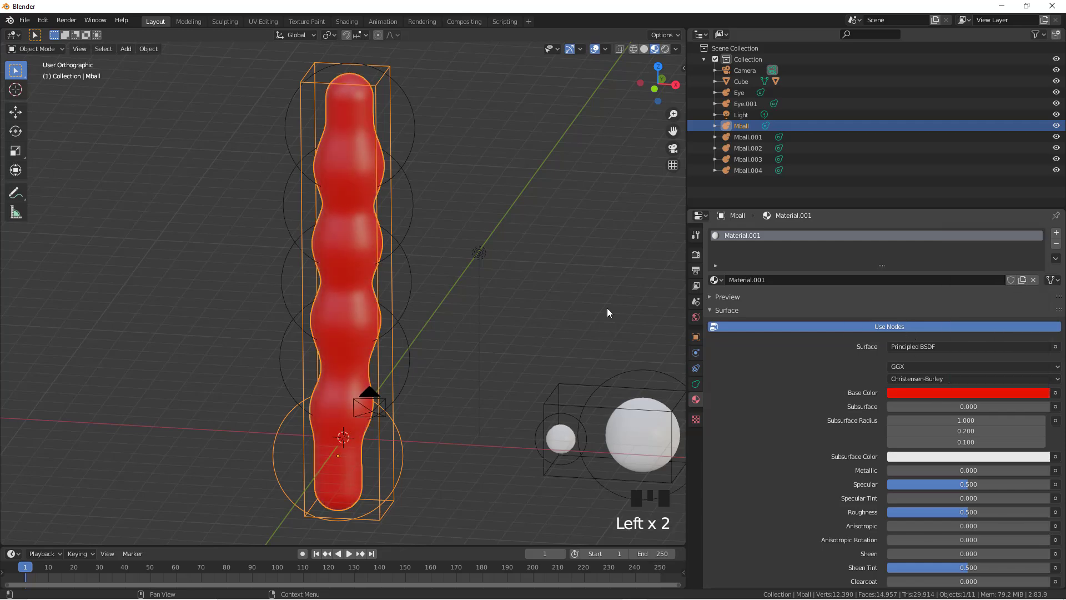
- Enlarge the timeline area beneath the viewport and switch it to the Shader Editor
{"action": "scroll", "coordinate": [515, 288], "scroll_direction": "down", "scroll_amount": 2}
{"action": "middle_click_drag", "start_coordinate": [514, 287], "coordinate": [426, 285]}
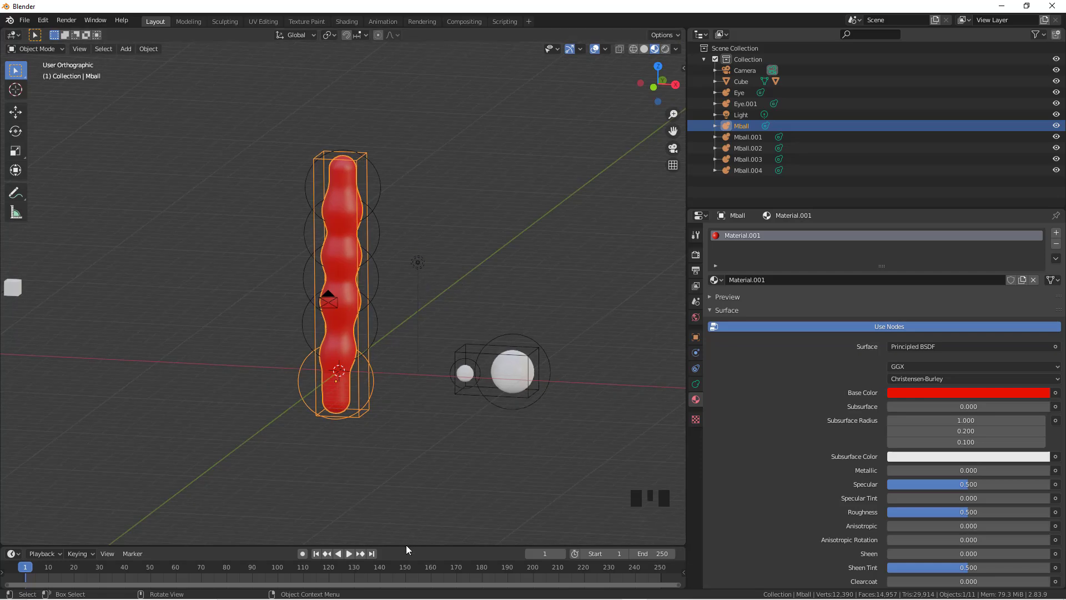
{"action": "left_click_drag", "start_coordinate": [405, 545], "coordinate": [431, 290]}
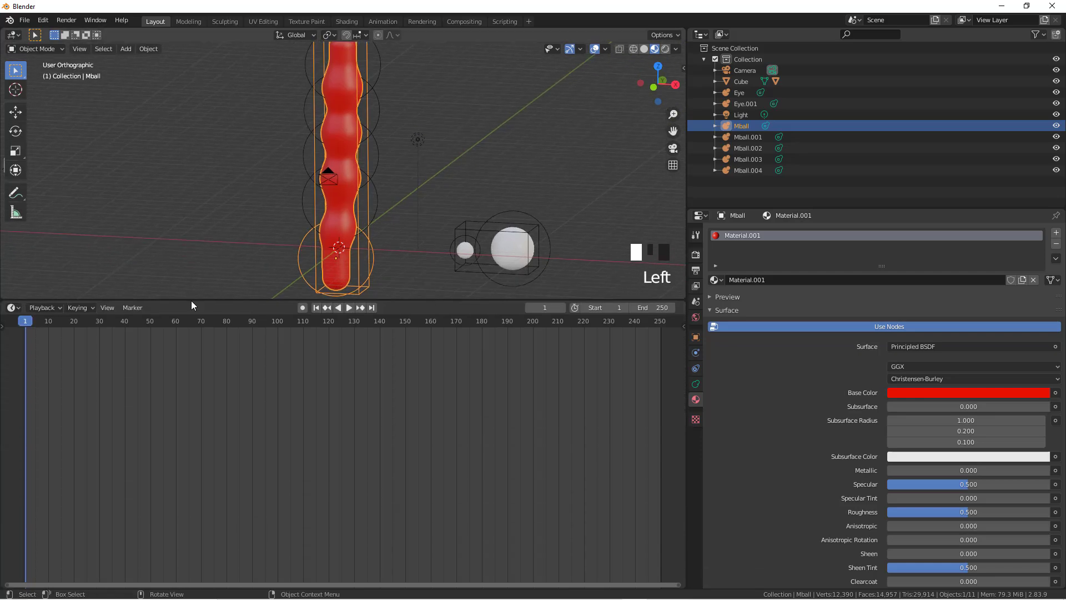
{"action": "left_click", "coordinate": [12, 307]}
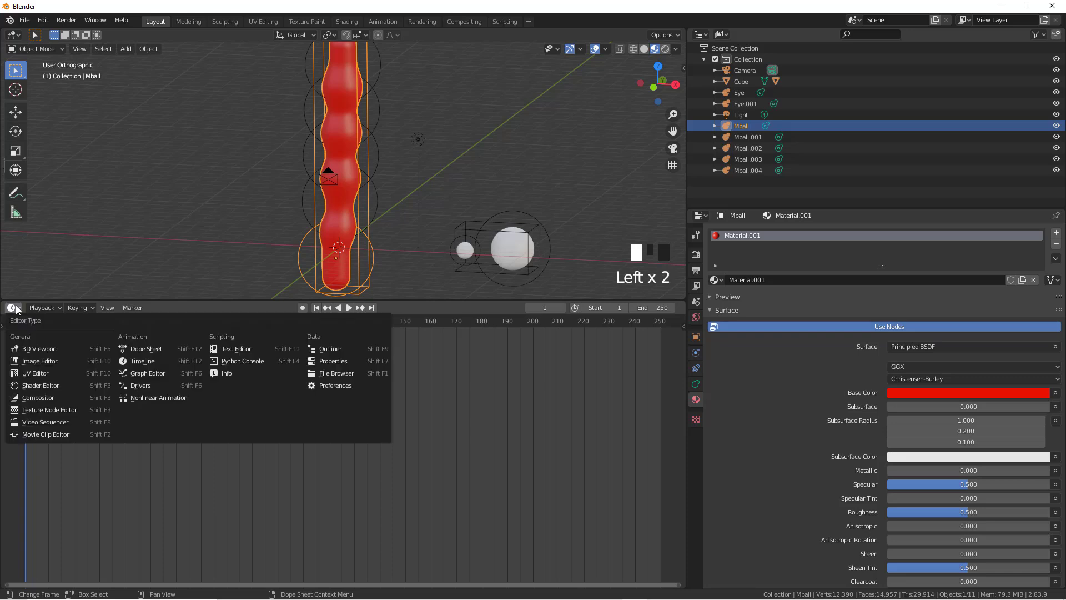
{"action": "left_click", "coordinate": [35, 384]}
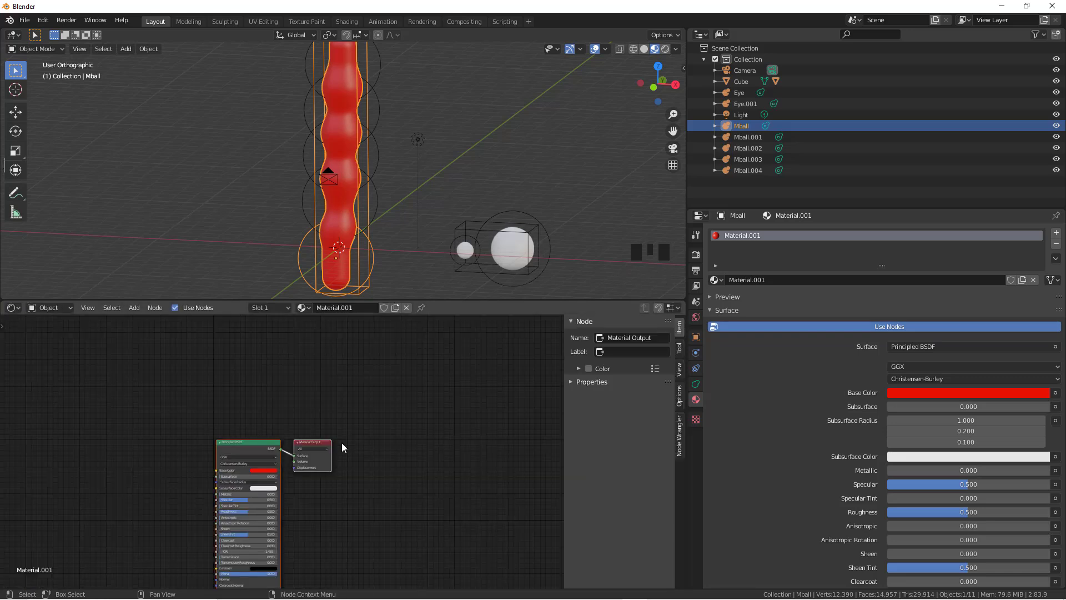
- Add a Musgrave Texture node well ahead of the Principled BSDF in the red material's node tree
{"action": "middle_click_drag", "start_coordinate": [332, 459], "coordinate": [396, 442], "text": "shift"}
{"action": "scroll", "coordinate": [492, 394], "scroll_direction": "up", "scroll_amount": 2}
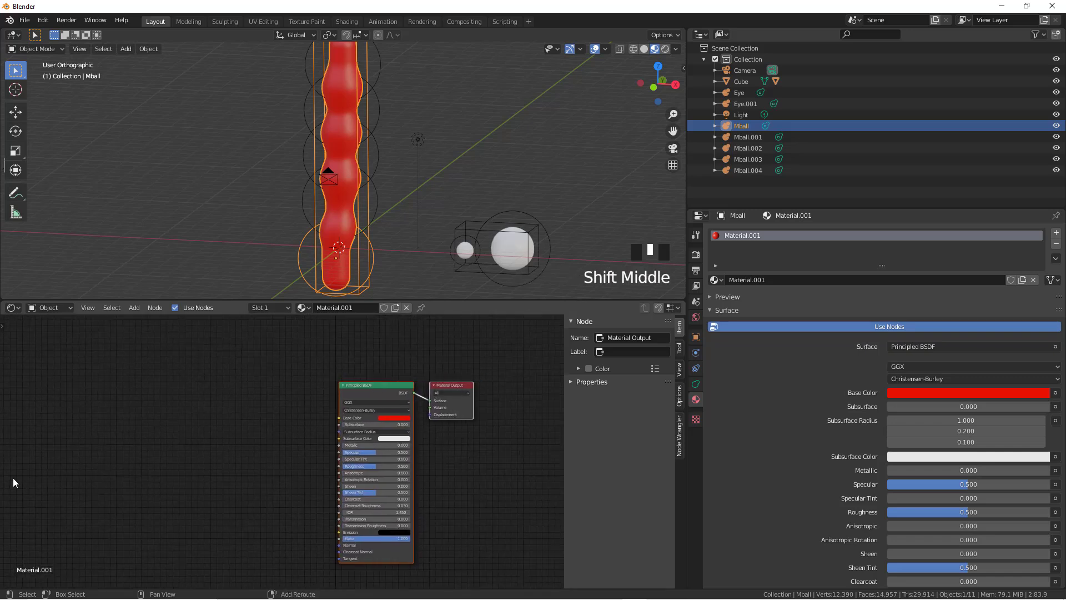
{"action": "key", "text": "shift+a"}
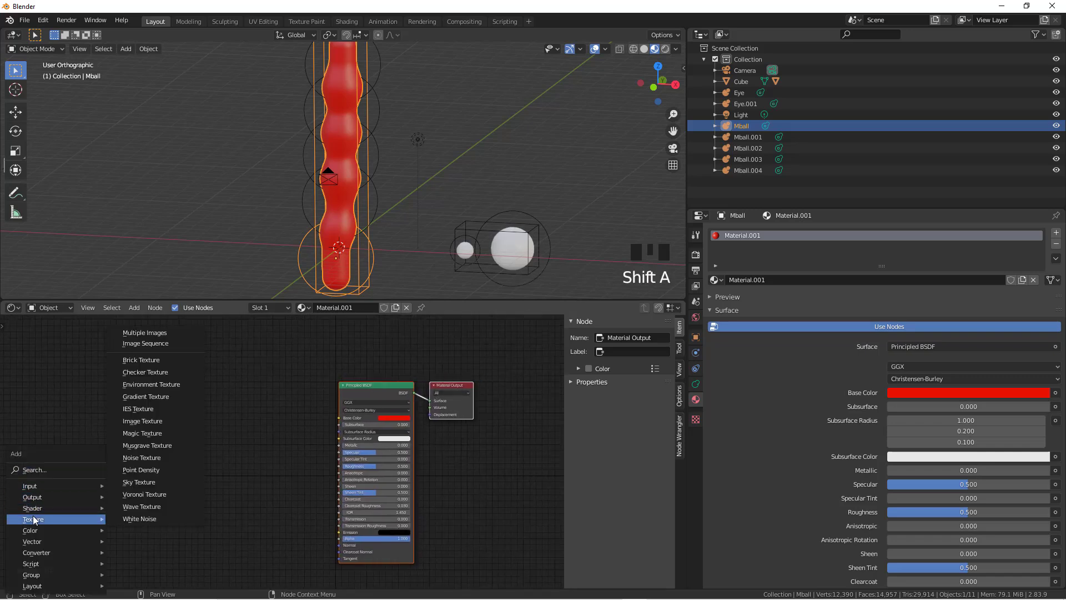
{"action": "mouse_move", "coordinate": [41, 517]}
{"action": "left_click", "coordinate": [144, 445]}
{"action": "left_click", "coordinate": [32, 401]}
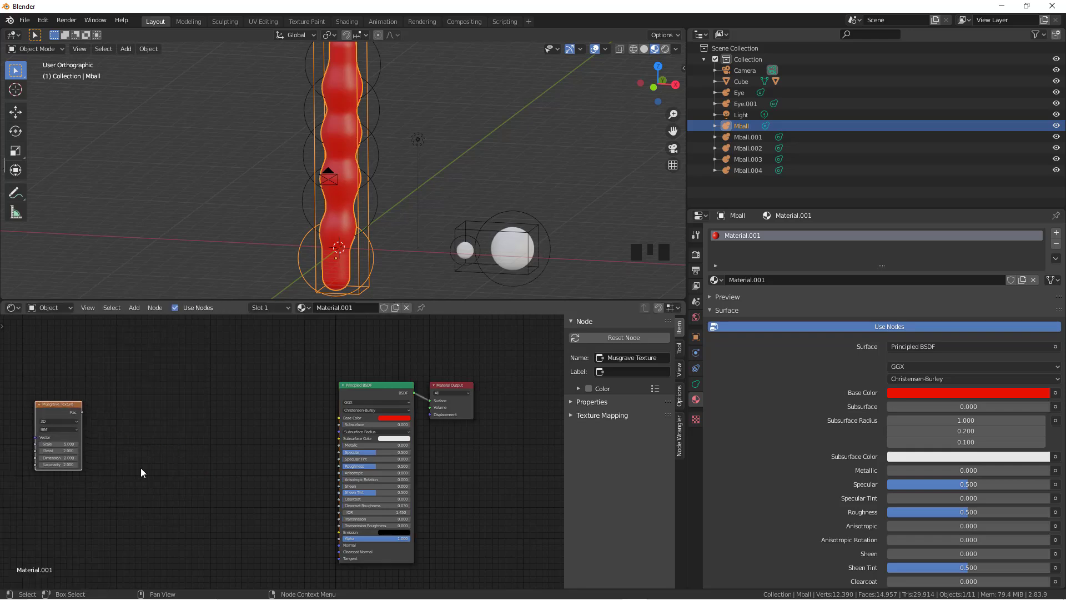
- Add a ColorRamp node between the Musgrave Texture and the Principled BSDF
{"action": "key", "text": "shift+a"}
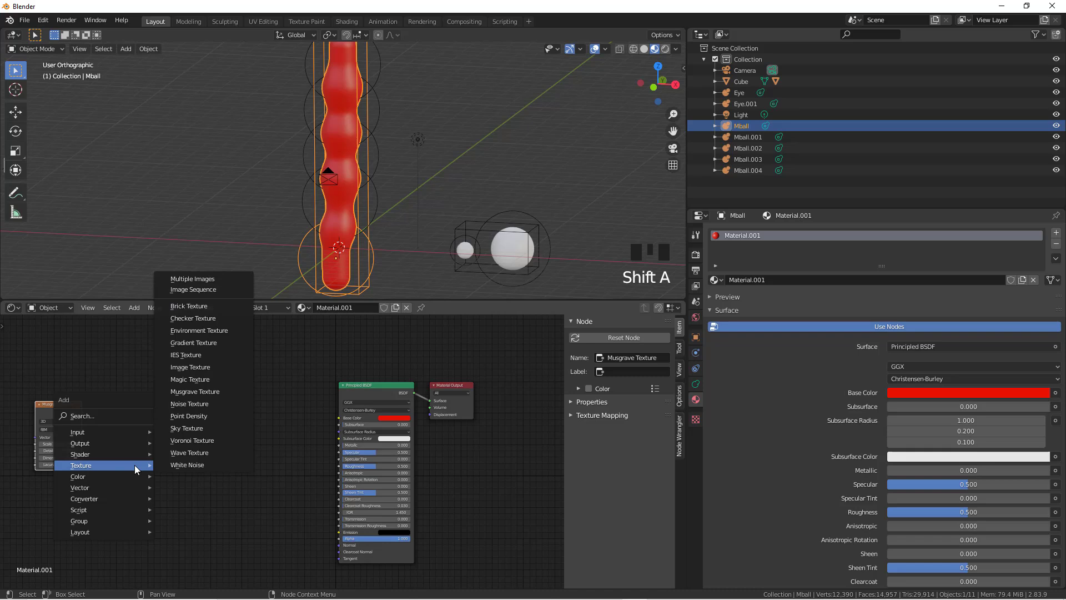
{"action": "mouse_move", "coordinate": [131, 431]}
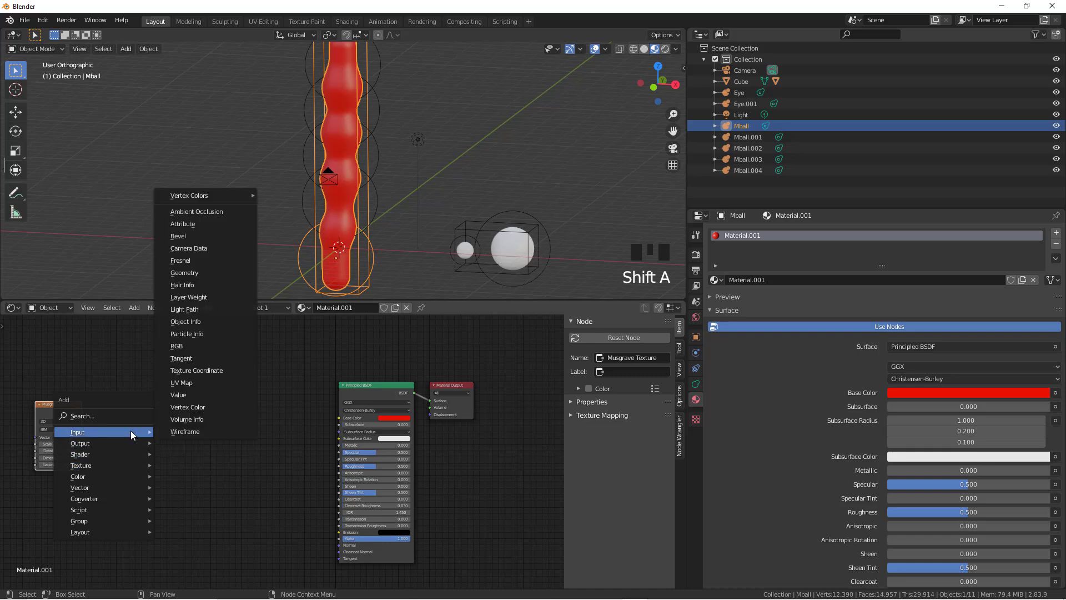
{"action": "mouse_move", "coordinate": [117, 498]}
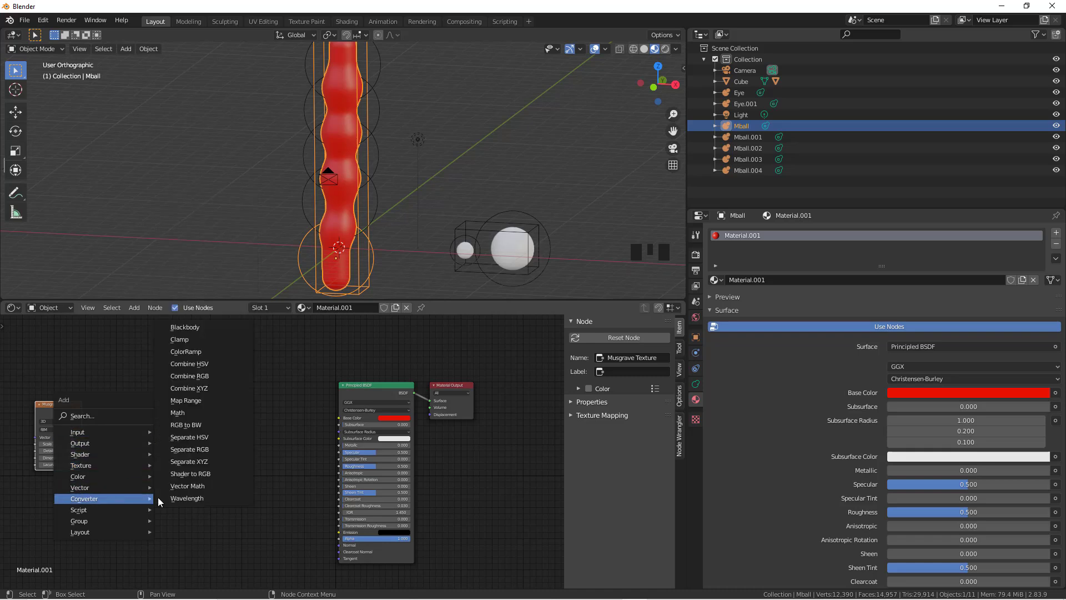
{"action": "left_click", "coordinate": [205, 352]}
{"action": "left_click", "coordinate": [232, 428]}
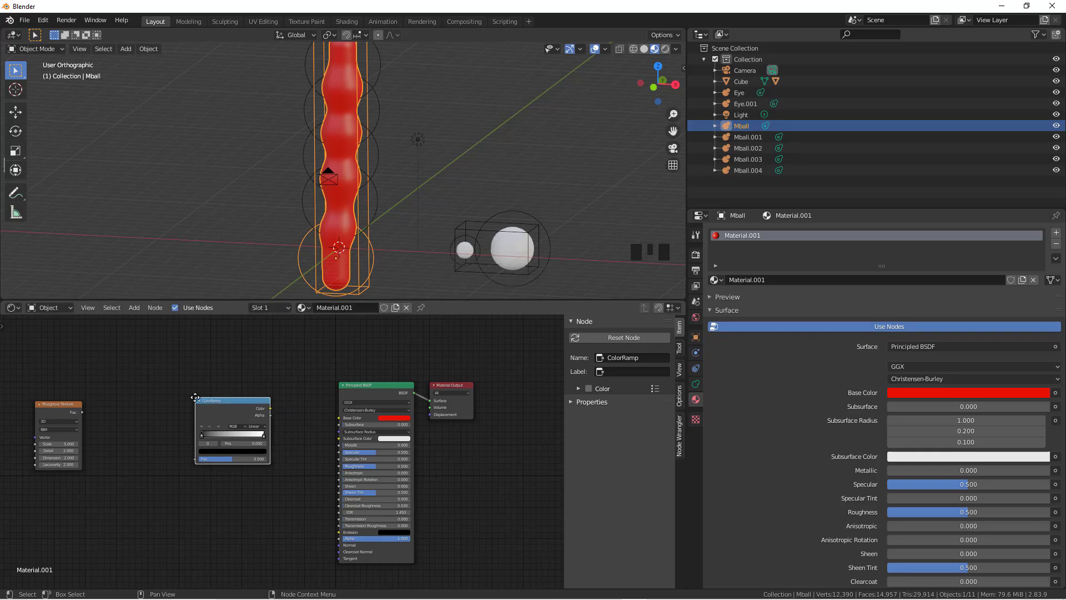
{"action": "left_click", "coordinate": [394, 418]}
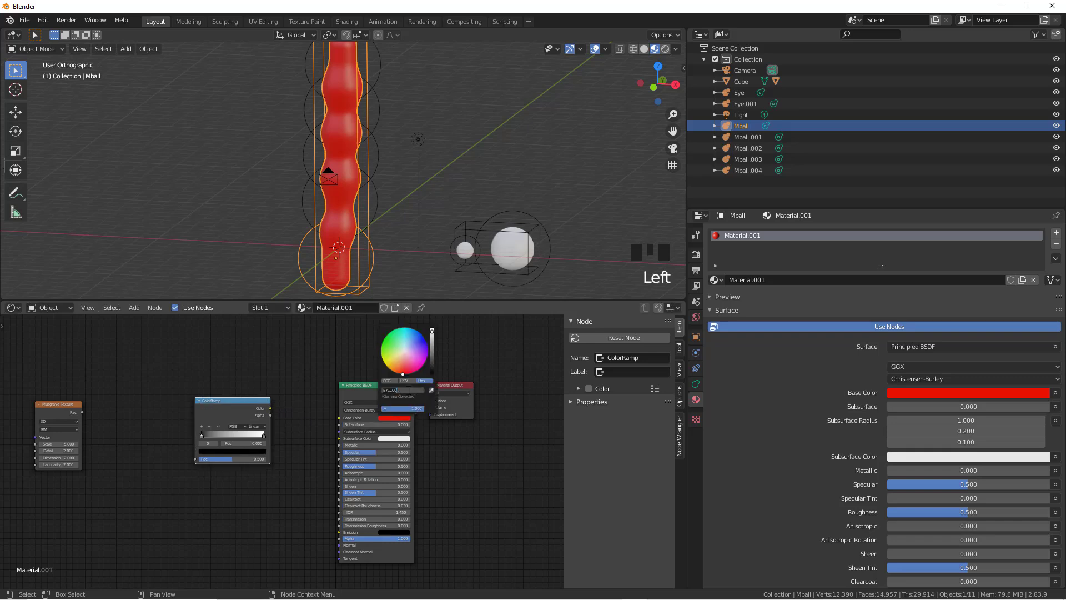
{"action": "left_click", "coordinate": [422, 404]}
{"action": "left_click", "coordinate": [432, 419]}
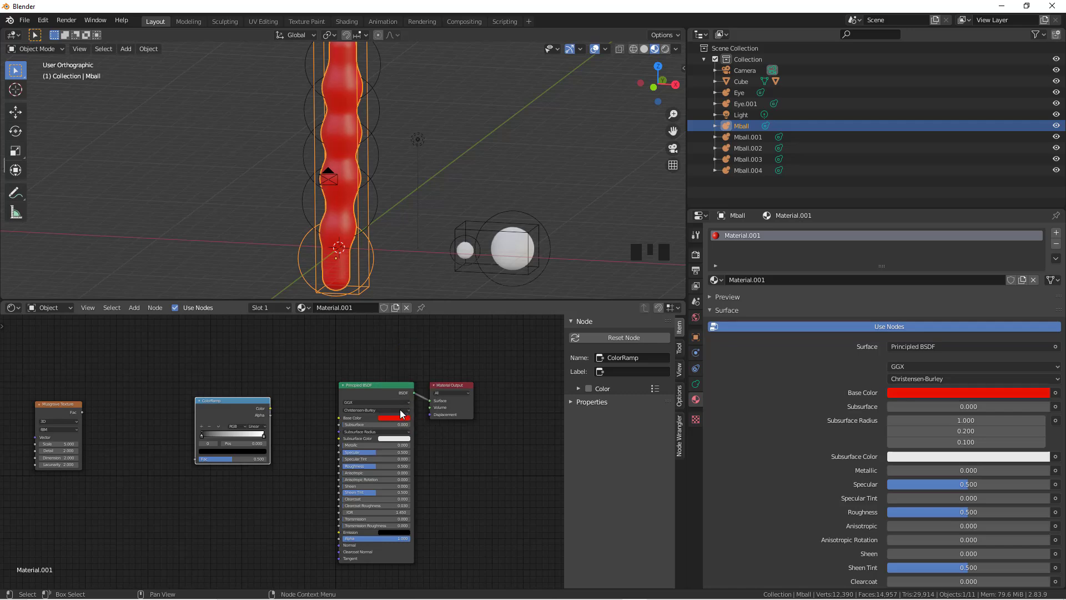
- Maximize the Shader Editor and copy the hex code of the Principled BSDF's Base Color
{"action": "key", "text": "ctrl+space"}
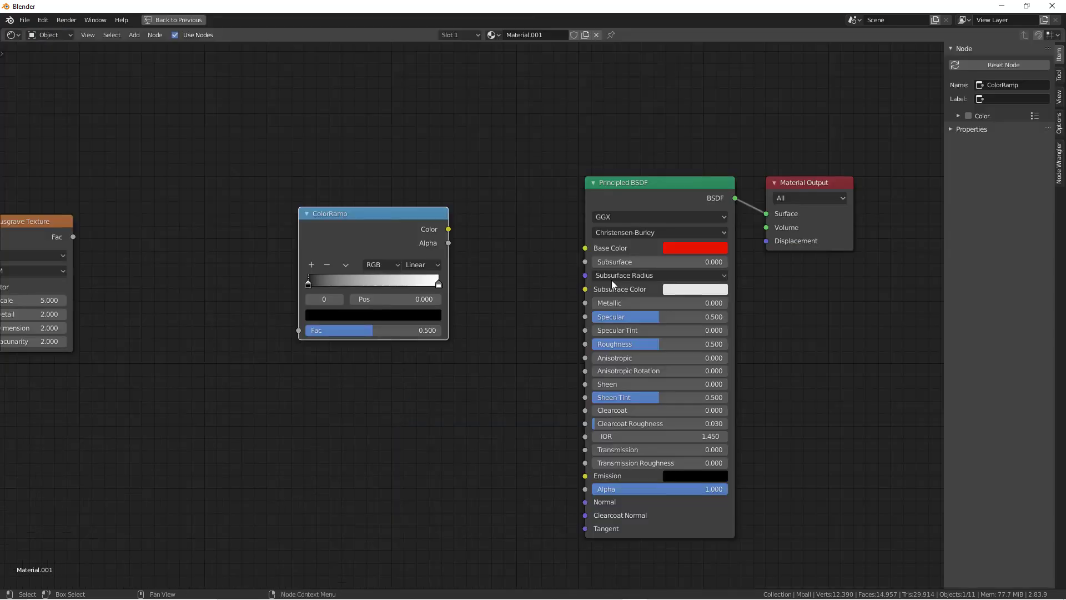
{"action": "middle_click_drag", "start_coordinate": [551, 263], "coordinate": [504, 271], "text": "ctrl"}
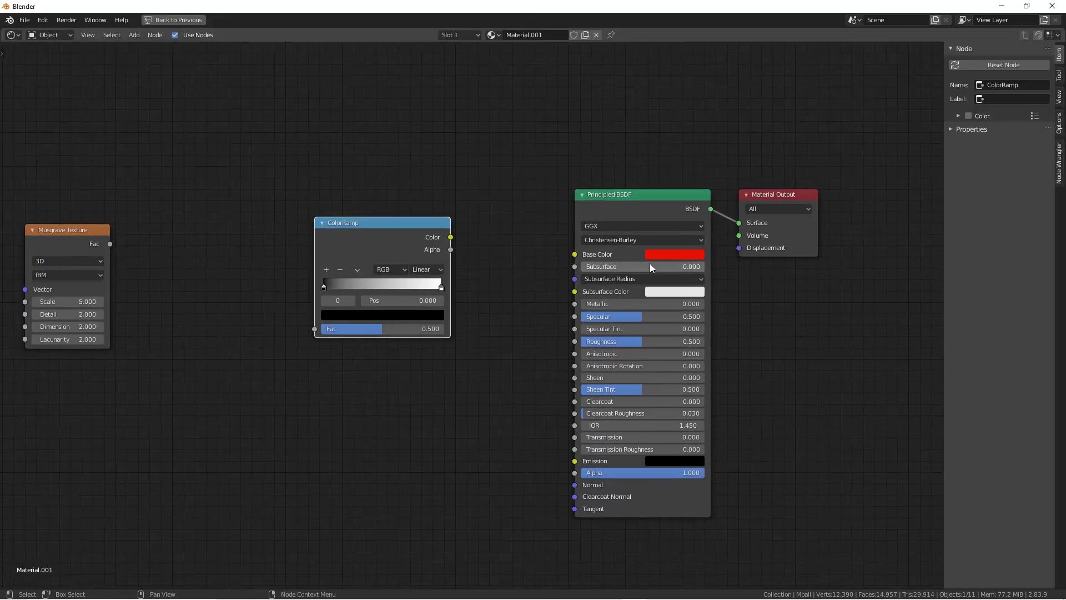
{"action": "scroll", "coordinate": [657, 263], "scroll_direction": "up", "scroll_amount": 2}
{"action": "scroll", "coordinate": [658, 262], "scroll_direction": "down", "scroll_amount": 1}
{"action": "left_click", "coordinate": [704, 248]}
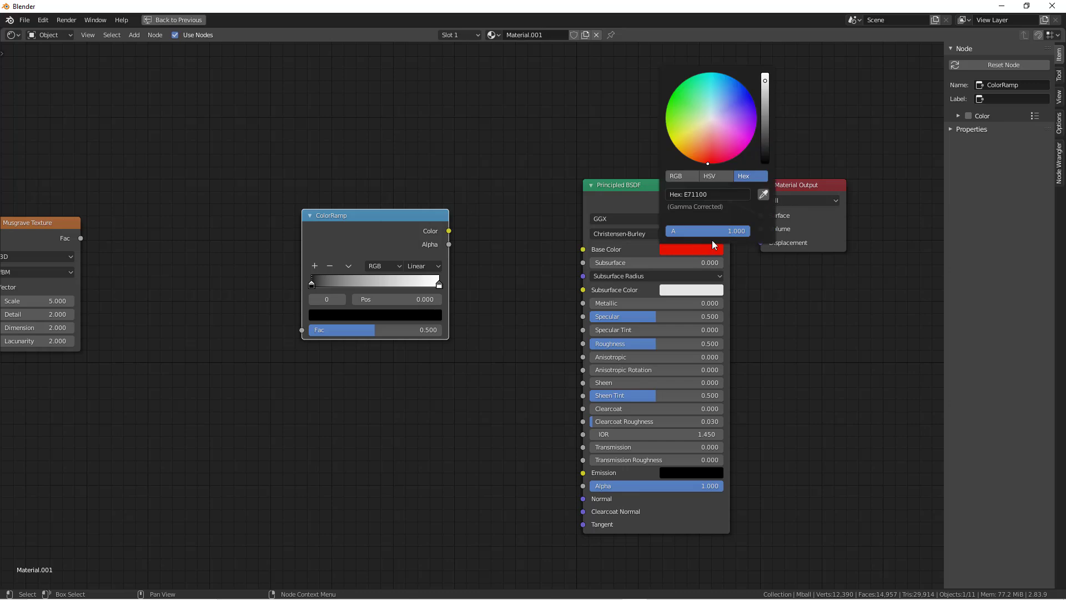
{"action": "left_click", "coordinate": [720, 195]}
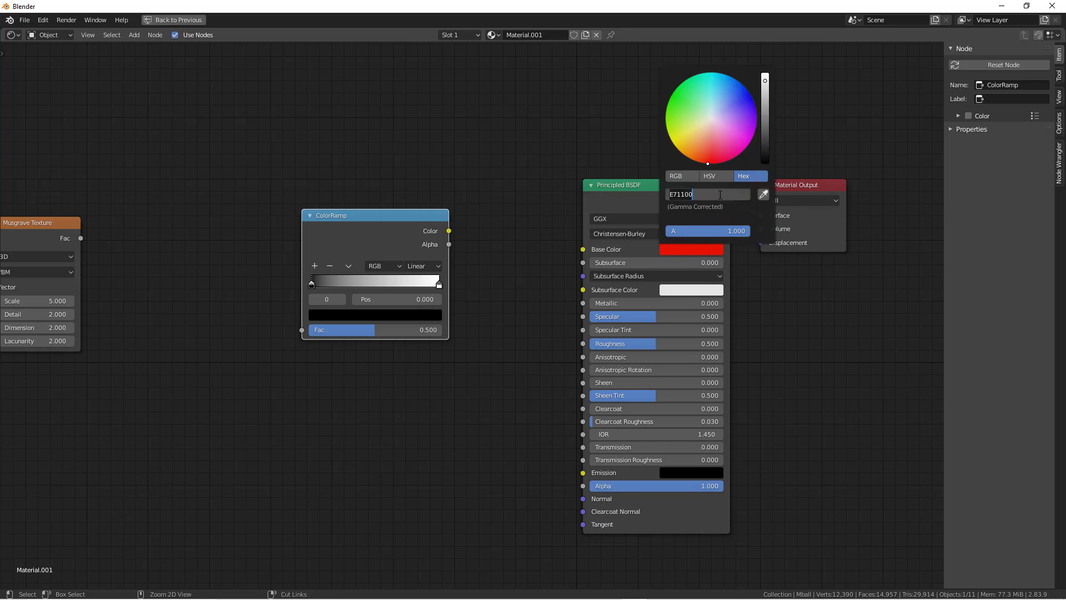
{"action": "key", "text": "Return"}
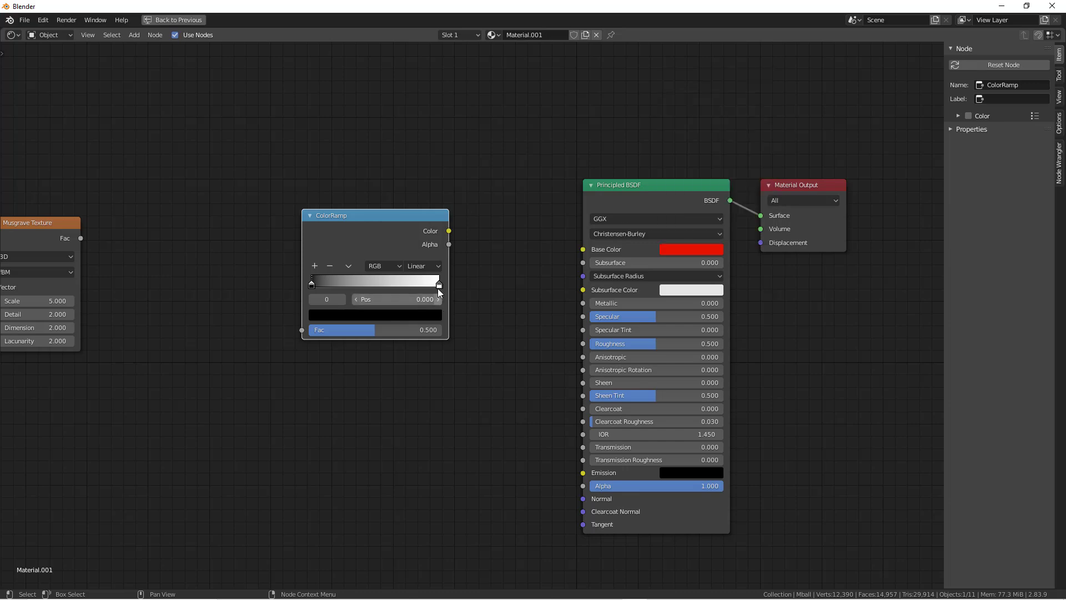
- Set the ColorRamp's end stop at position 1.000 to hex E71100
{"action": "left_click", "coordinate": [439, 283]}
{"action": "left_click", "coordinate": [417, 318]}
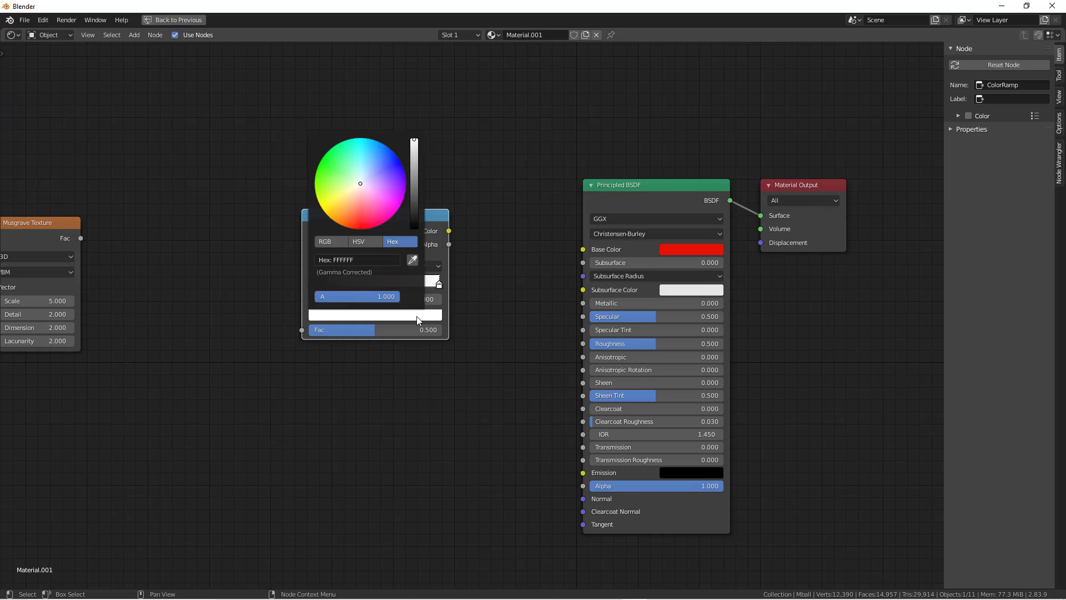
{"action": "left_click", "coordinate": [372, 259]}
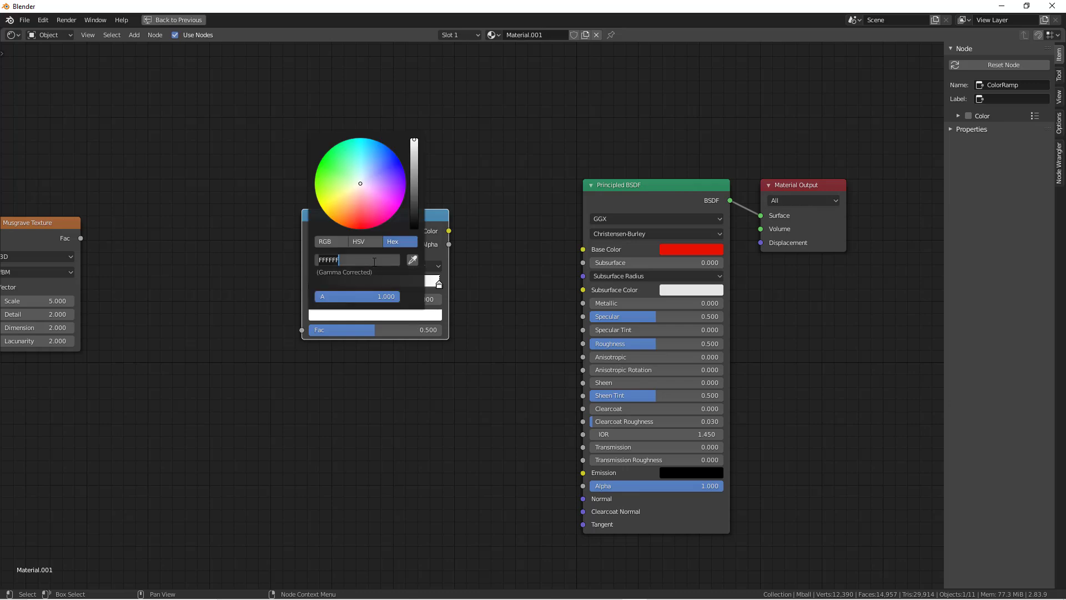
{"action": "type", "text": "E71100"}
{"action": "key", "text": "Return"}
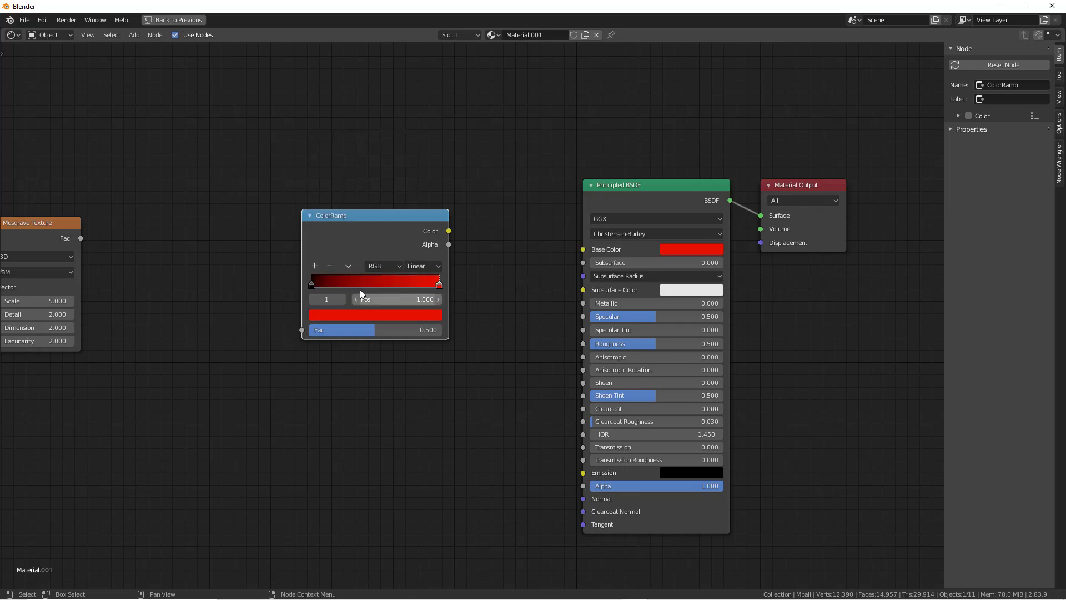
- Change the ColorRamp's first stop at position 0.000 to bright orange
{"action": "left_click", "coordinate": [310, 284]}
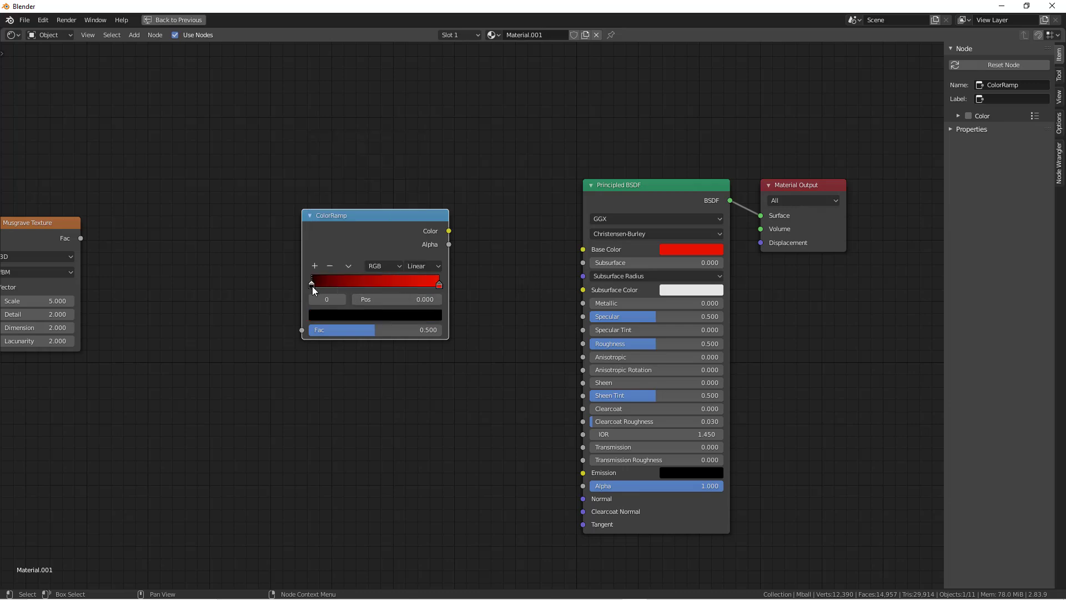
{"action": "left_click", "coordinate": [335, 314]}
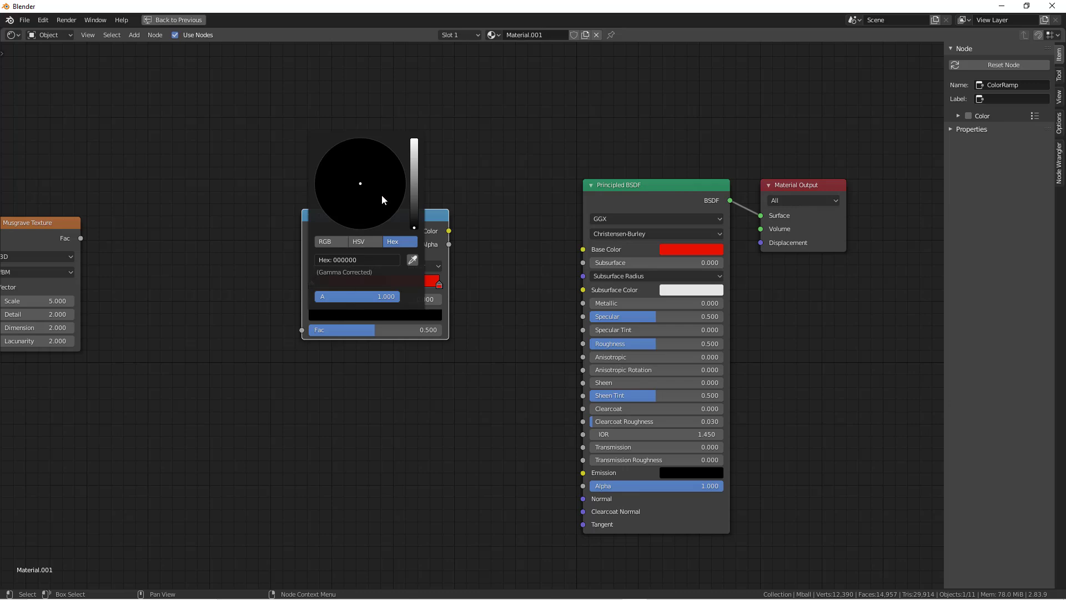
{"action": "left_click_drag", "start_coordinate": [367, 181], "coordinate": [341, 220]}
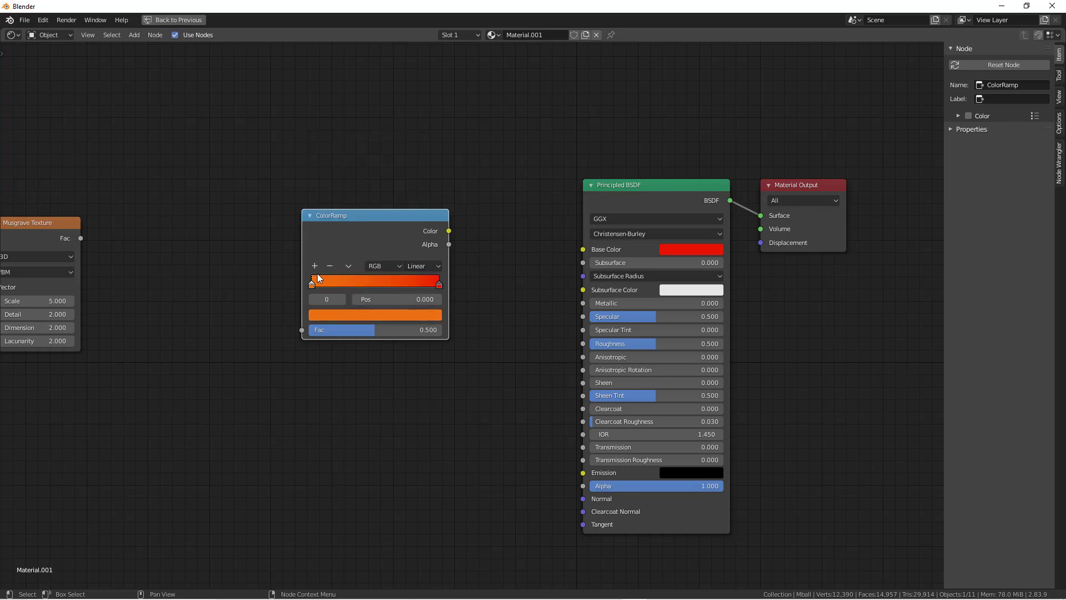
- Add two ColorRamp stops at positions 0.500 and 0.250, and color the 0.250 stop yellow-orange
{"action": "left_click", "coordinate": [314, 266]}
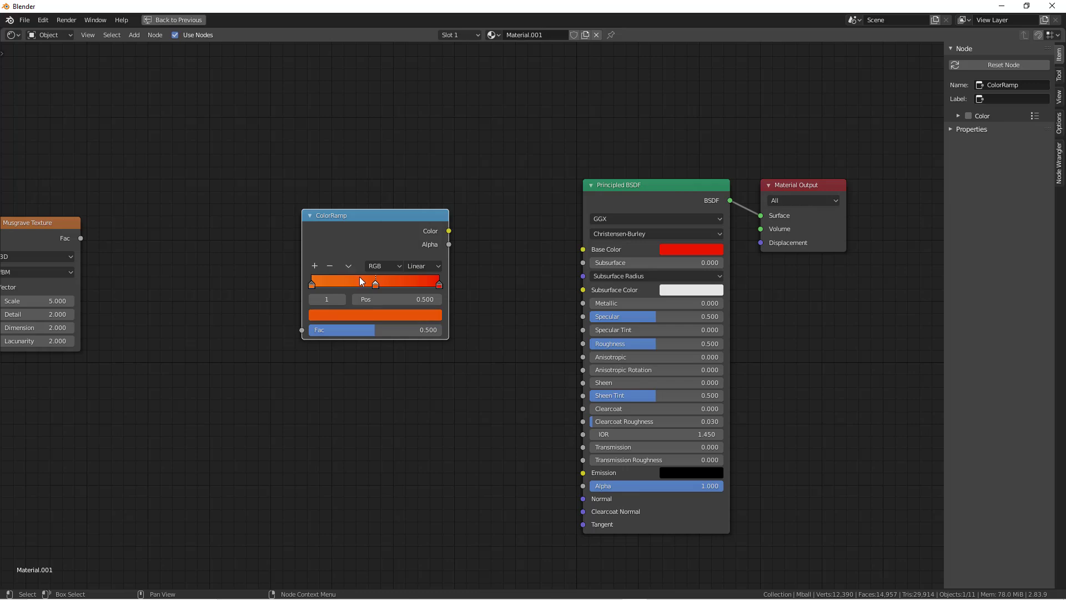
{"action": "left_click", "coordinate": [314, 267]}
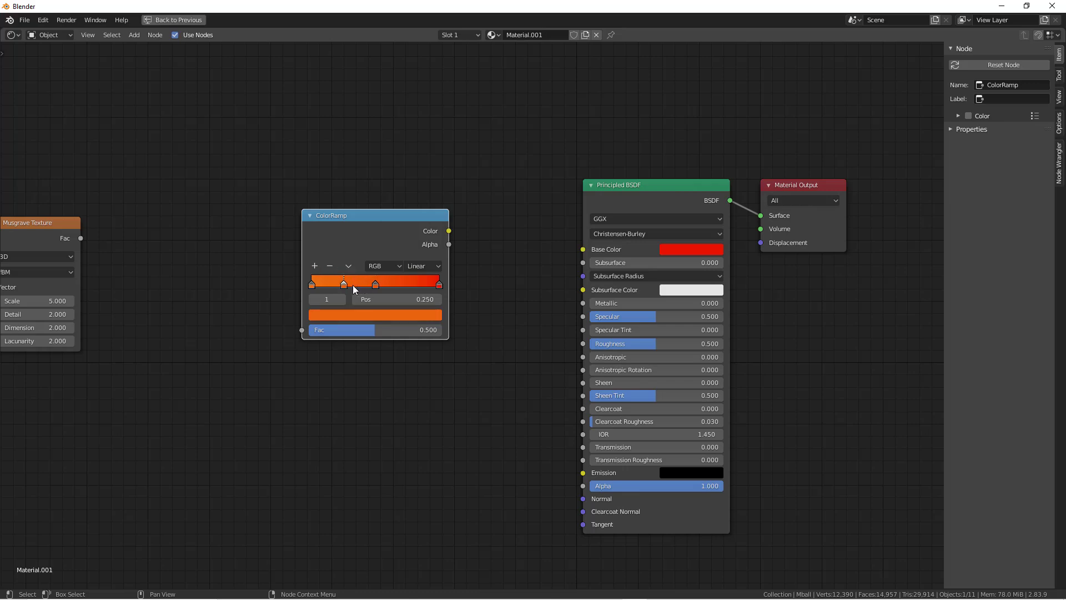
{"action": "left_click", "coordinate": [341, 315]}
{"action": "left_click_drag", "start_coordinate": [336, 204], "coordinate": [336, 211]}
- Color the ColorRamp's middle stop at position 0.500 pale pink
{"action": "left_click", "coordinate": [375, 284]}
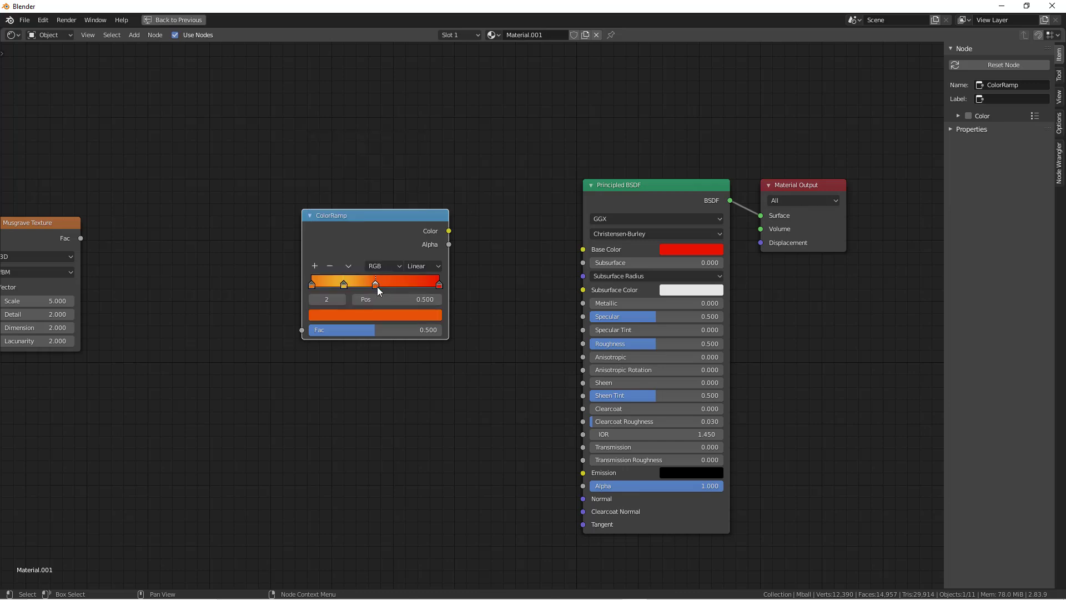
{"action": "left_click", "coordinate": [381, 316]}
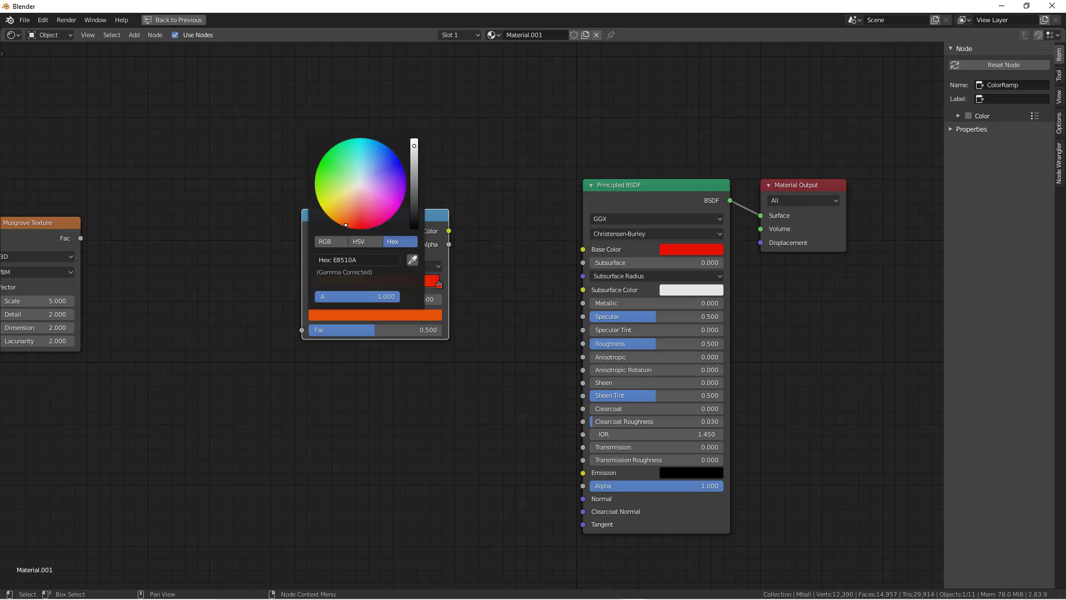
{"action": "left_click_drag", "start_coordinate": [363, 206], "coordinate": [362, 198]}
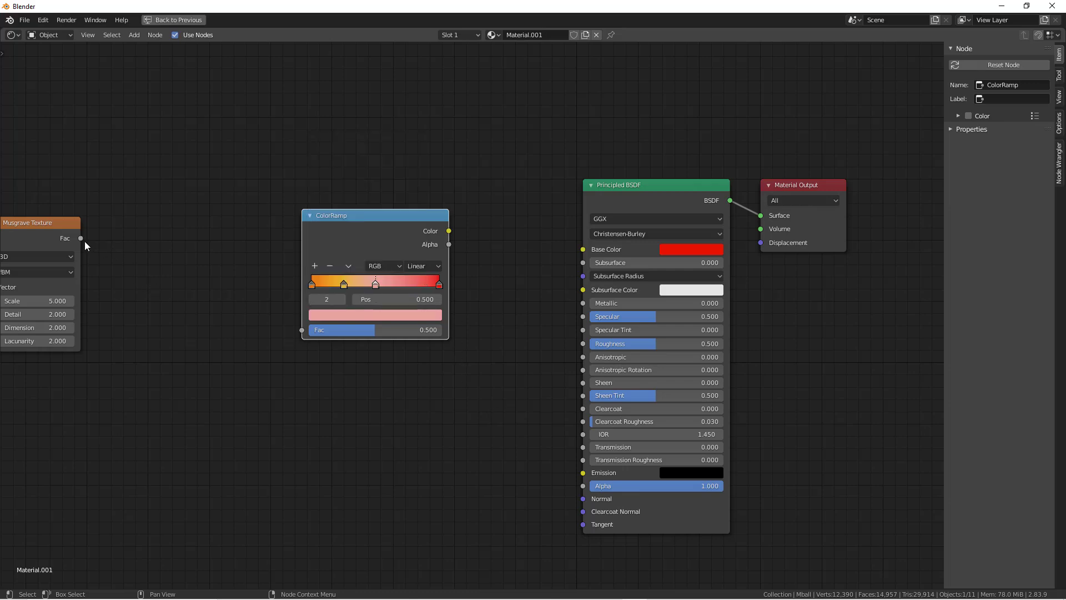
- Link the Musgrave Texture's Fac to the ColorRamp's Fac, and the ColorRamp's Color to the Principled BSDF's Base Color
{"action": "left_click_drag", "start_coordinate": [81, 239], "coordinate": [295, 331]}
{"action": "left_click_drag", "start_coordinate": [449, 231], "coordinate": [583, 256]}
{"action": "scroll", "coordinate": [531, 240], "scroll_direction": "down", "scroll_amount": 2}
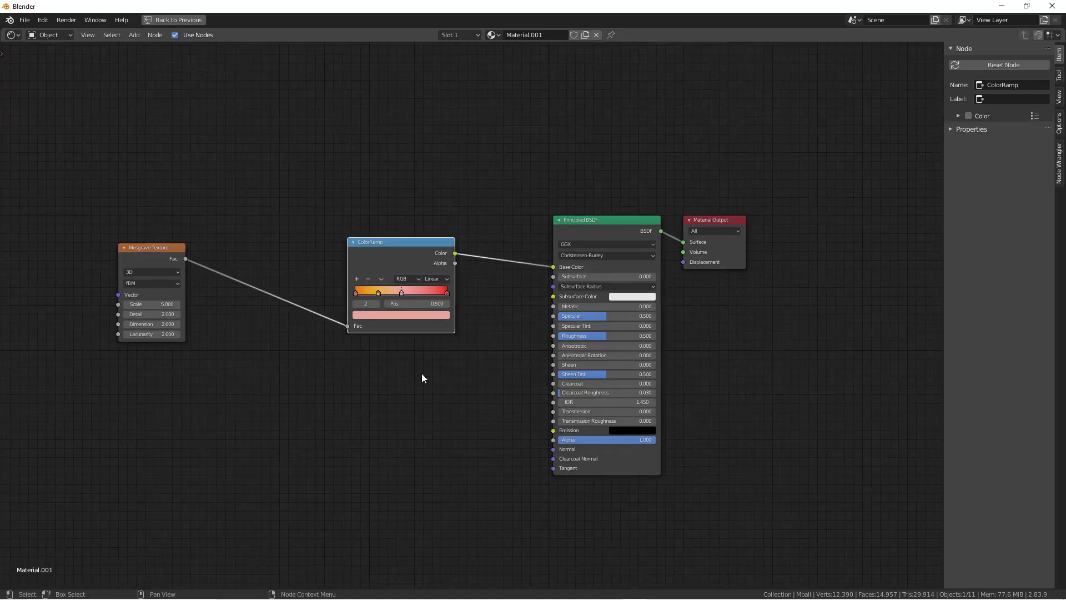
{"action": "middle_click_drag", "start_coordinate": [421, 375], "coordinate": [478, 388]}
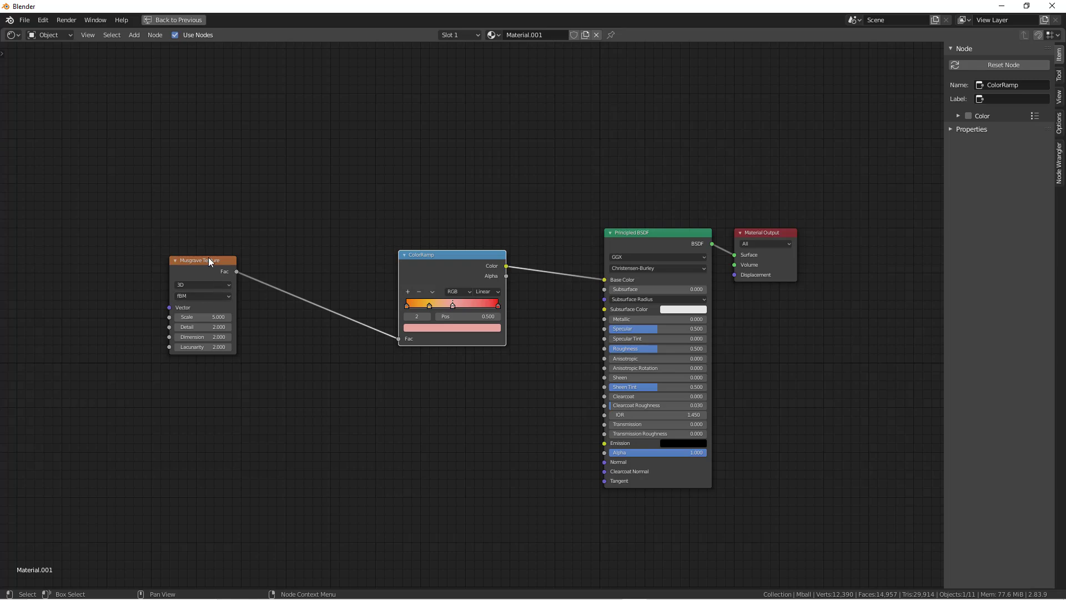
- Tidy the node layout by moving the Musgrave Texture closer to the ColorRamp and shifting the ColorRamp slightly lower
{"action": "left_click_drag", "start_coordinate": [208, 257], "coordinate": [261, 306]}
{"action": "left_click", "coordinate": [474, 263]}
{"action": "left_click_drag", "start_coordinate": [474, 264], "coordinate": [468, 273]}
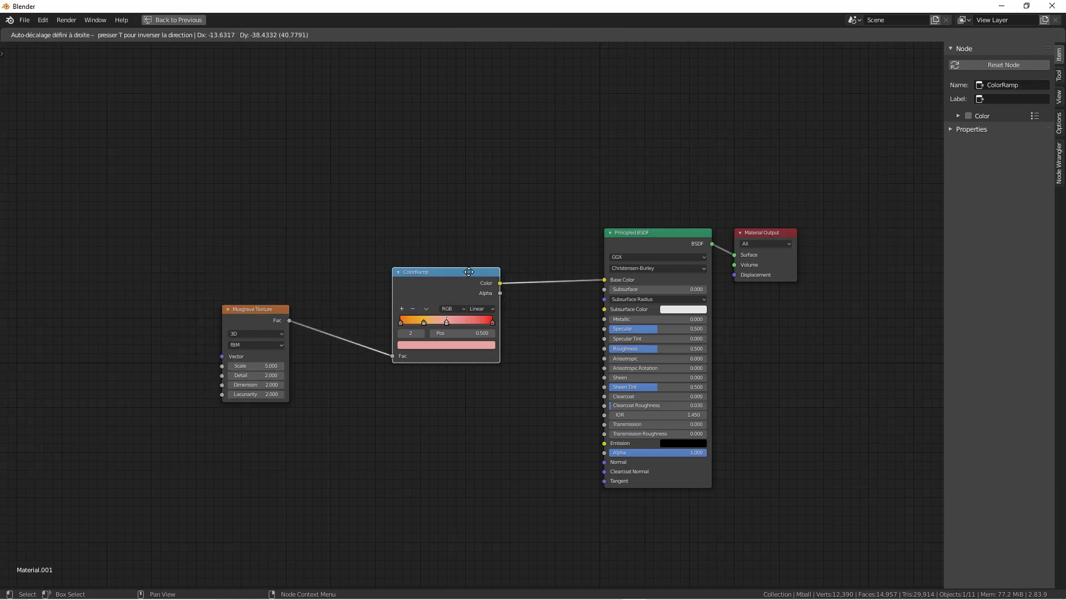
- Restore the split editor layout and examine the color ramp material on the metaball column up close
{"action": "key", "text": "ctrl+space"}
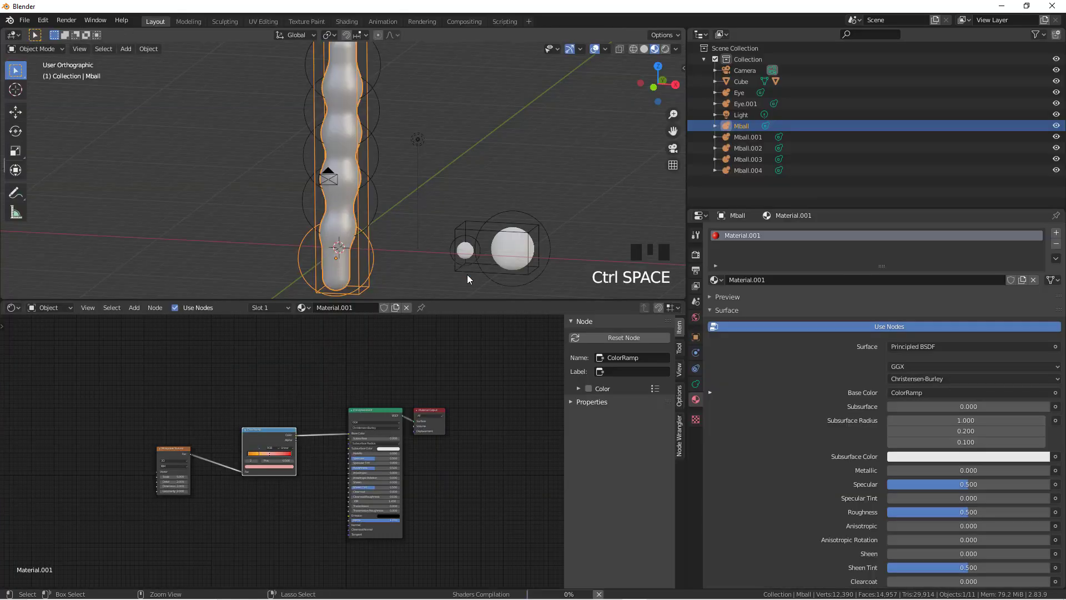
{"action": "scroll", "coordinate": [340, 209], "scroll_direction": "up", "scroll_amount": 4}
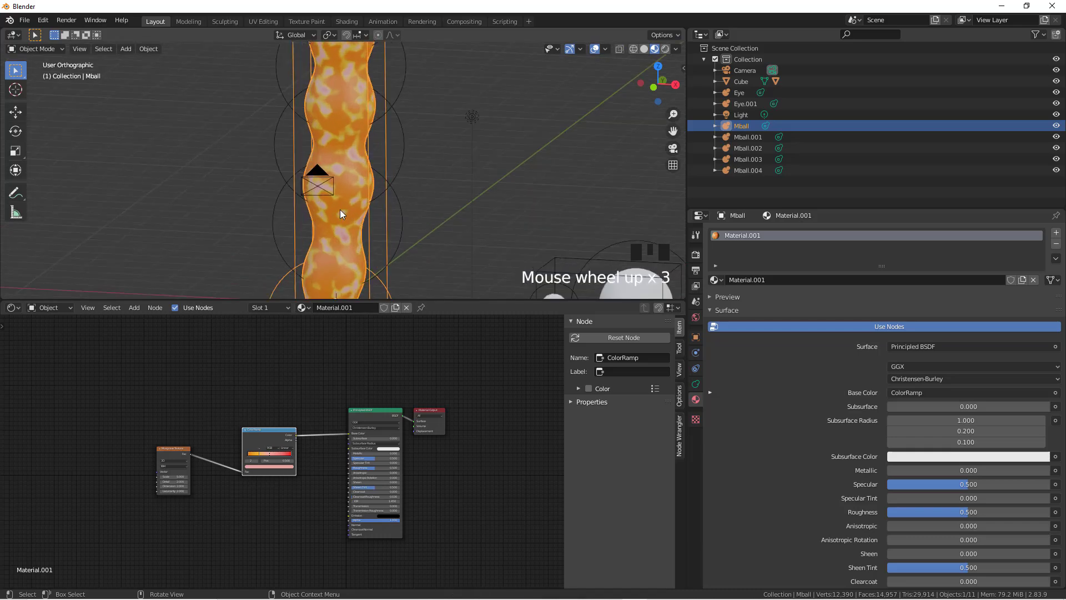
{"action": "scroll", "coordinate": [401, 152], "scroll_direction": "down", "scroll_amount": 3}
{"action": "middle_click_drag", "start_coordinate": [402, 152], "coordinate": [412, 253], "text": "shift"}
{"action": "scroll", "coordinate": [393, 215], "scroll_direction": "up", "scroll_amount": 5}
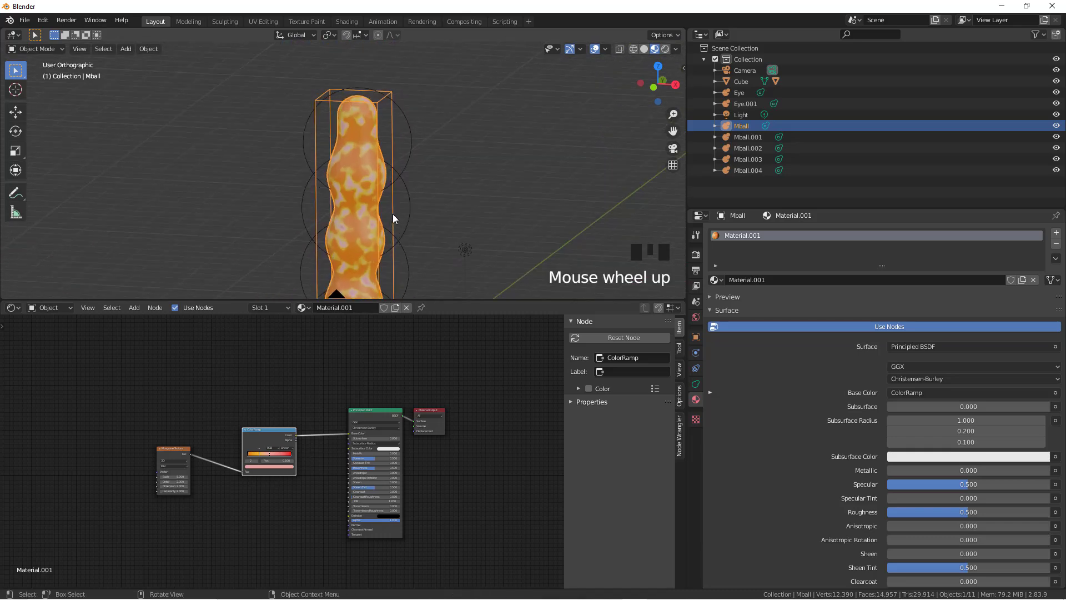
{"action": "middle_click_drag", "start_coordinate": [437, 184], "coordinate": [439, 211], "text": "shift"}
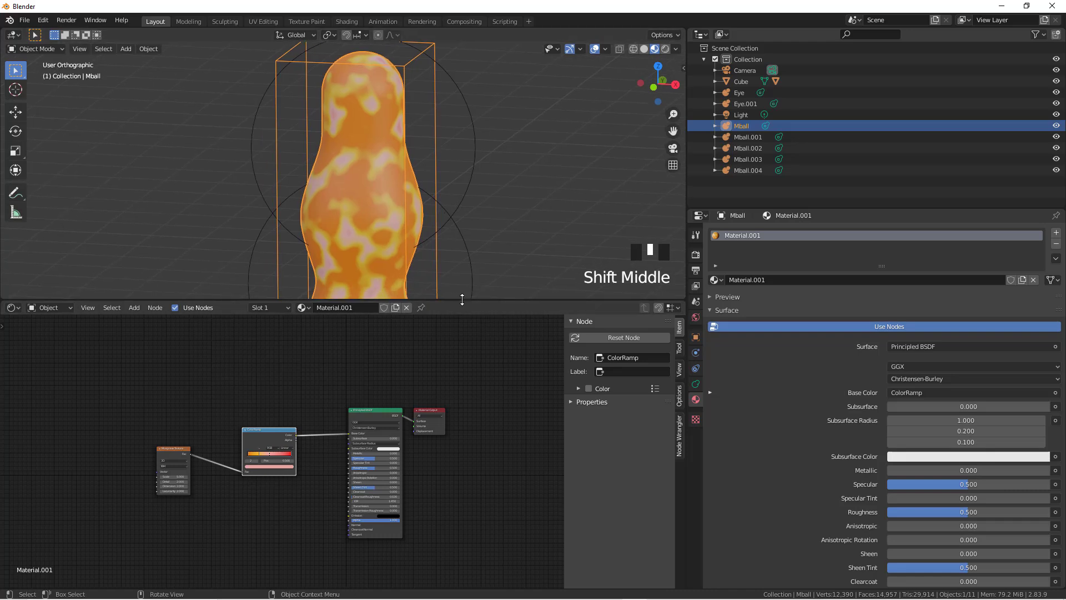
- Replace the node editor below the 3D viewport with a Timeline and enlarge the viewport's share of the window
{"action": "left_click_drag", "start_coordinate": [460, 299], "coordinate": [464, 536]}
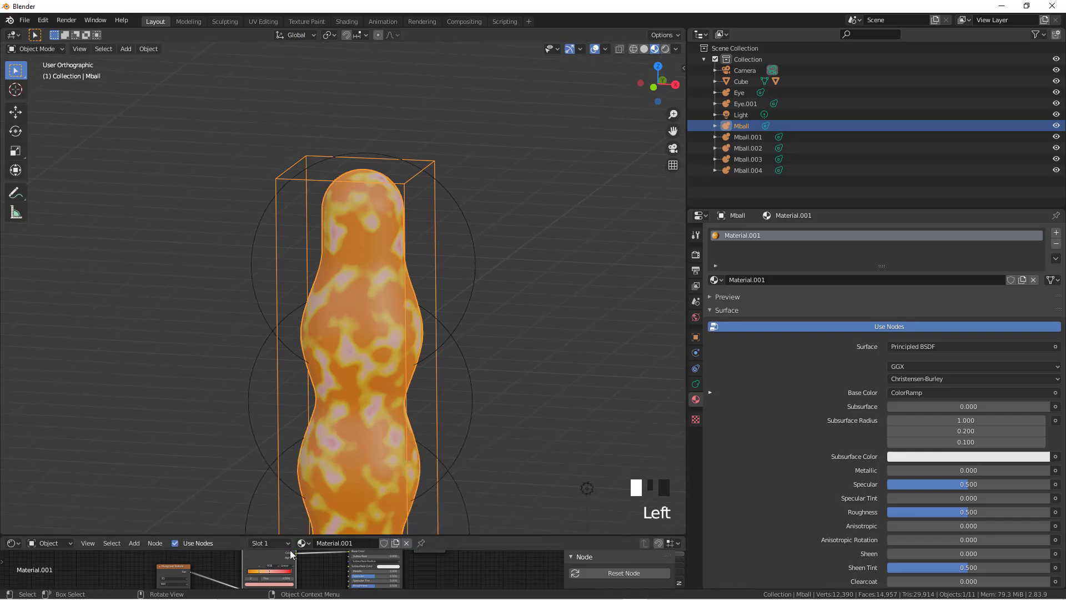
{"action": "left_click", "coordinate": [87, 542]}
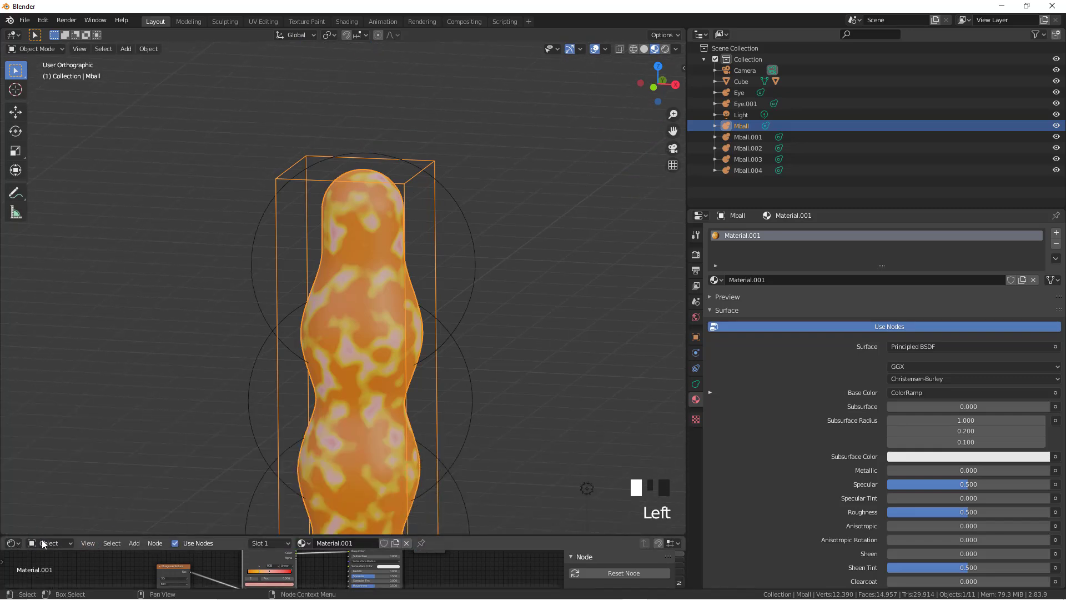
{"action": "left_click", "coordinate": [14, 544]}
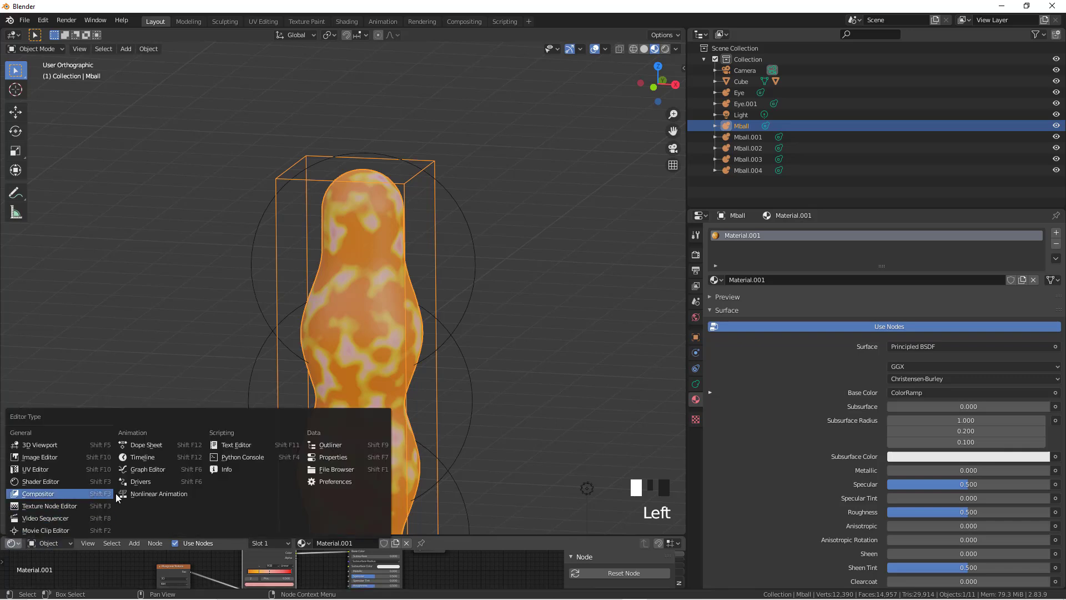
{"action": "left_click", "coordinate": [142, 458]}
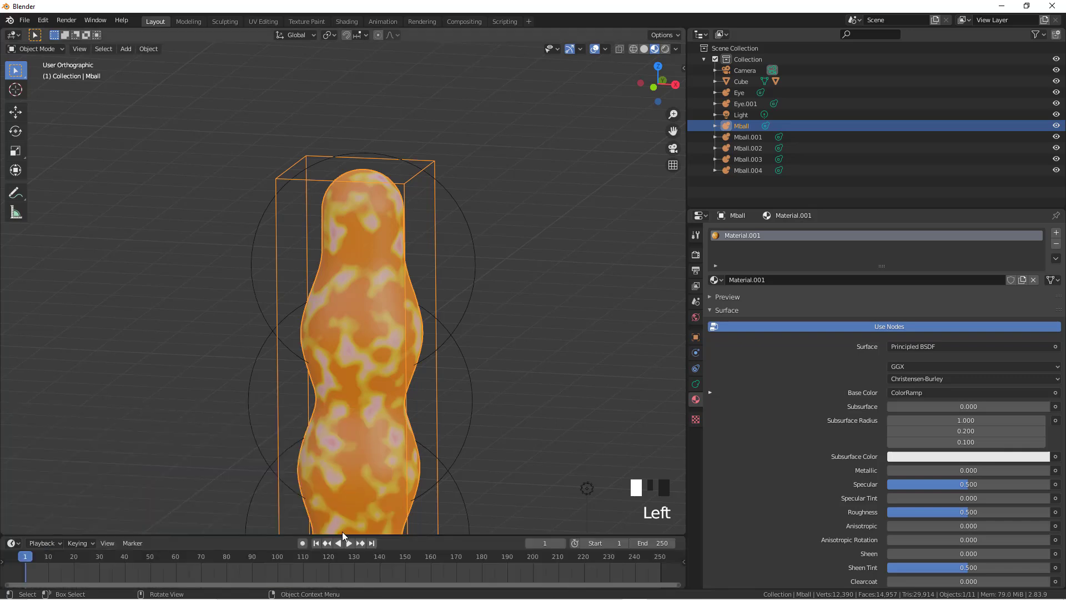
{"action": "left_click_drag", "start_coordinate": [345, 535], "coordinate": [340, 440]}
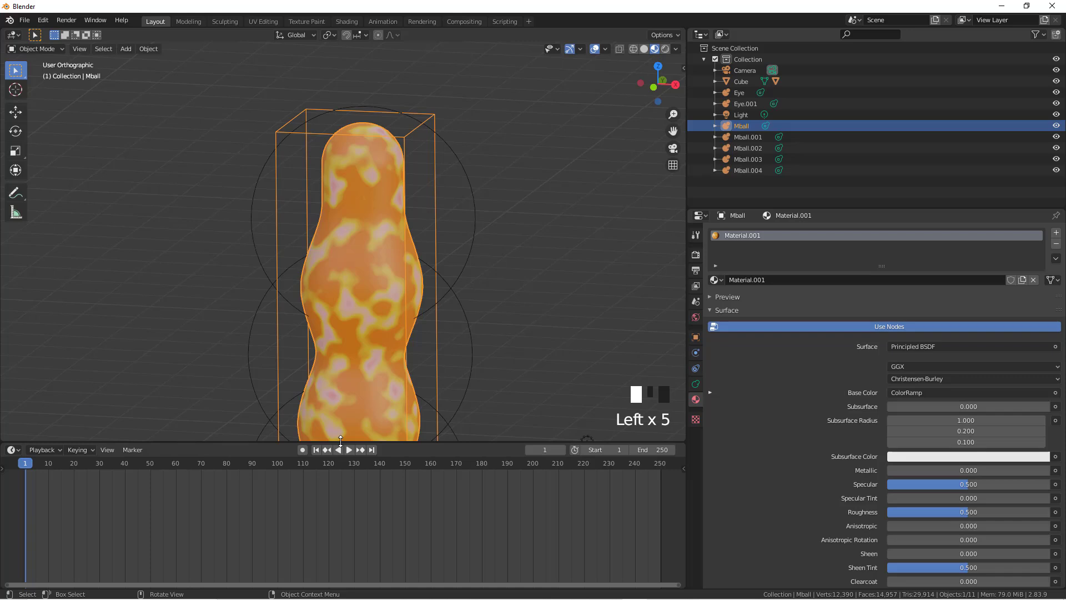
{"action": "scroll", "coordinate": [358, 298], "scroll_direction": "down", "scroll_amount": 2}
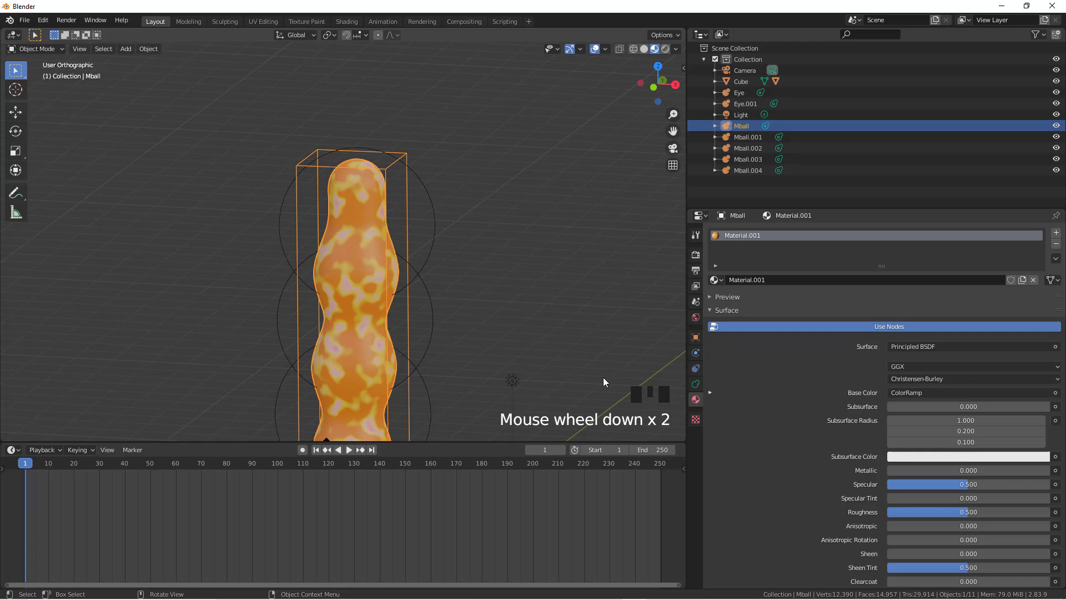
- Disable Auto Texture Space on Mball, then set location X to 0.3 m, Z to 0.5 m, size X to 1.8 and Y to 0.1
{"action": "left_click", "coordinate": [695, 384]}
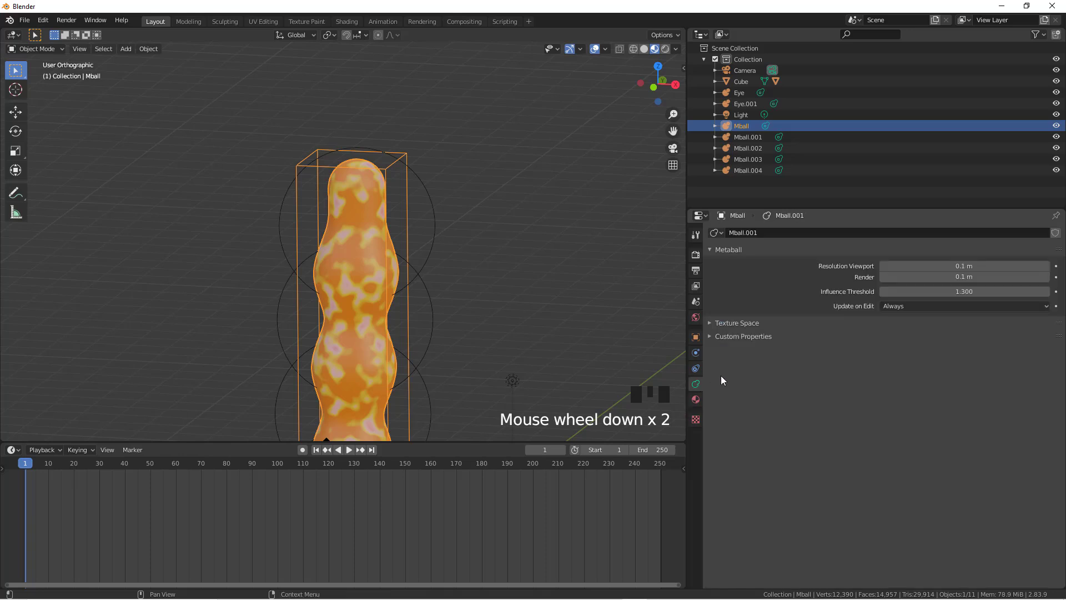
{"action": "left_click", "coordinate": [710, 323]}
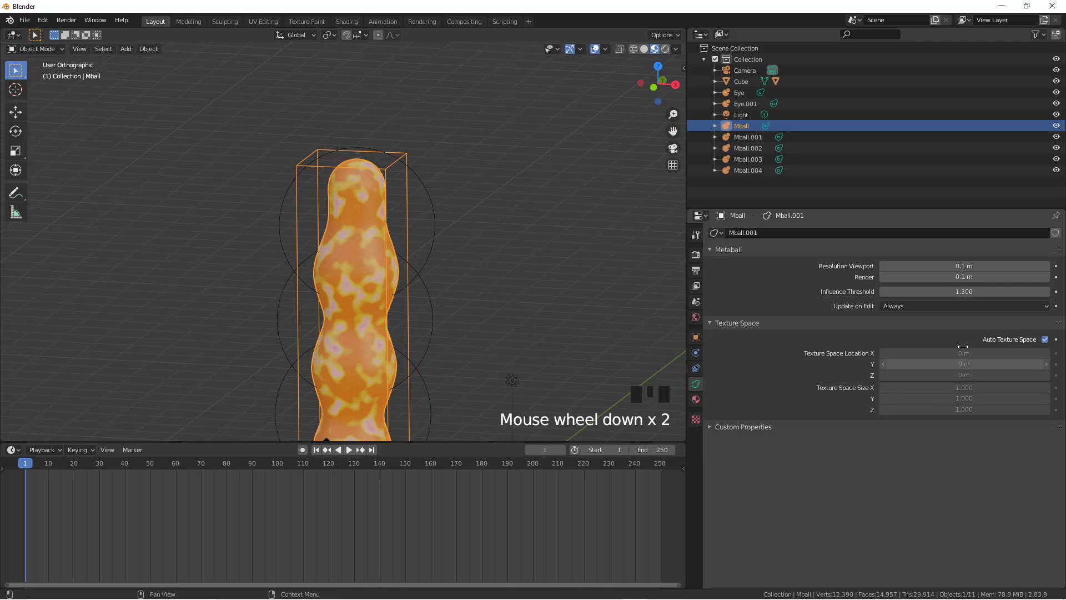
{"action": "left_click", "coordinate": [1044, 339]}
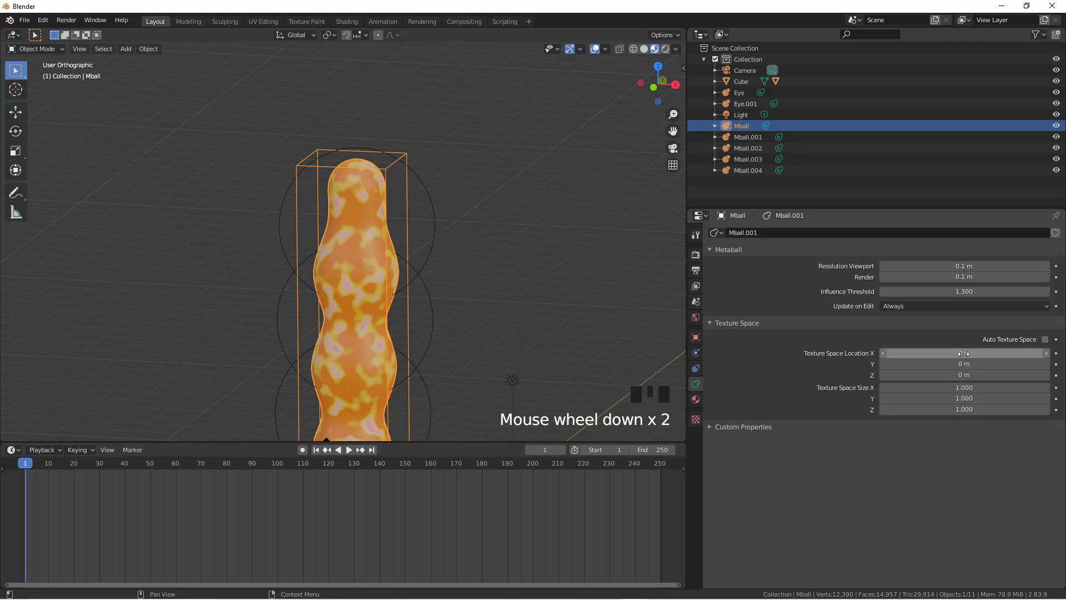
{"action": "left_click_drag", "start_coordinate": [1032, 353], "coordinate": [1055, 353]}
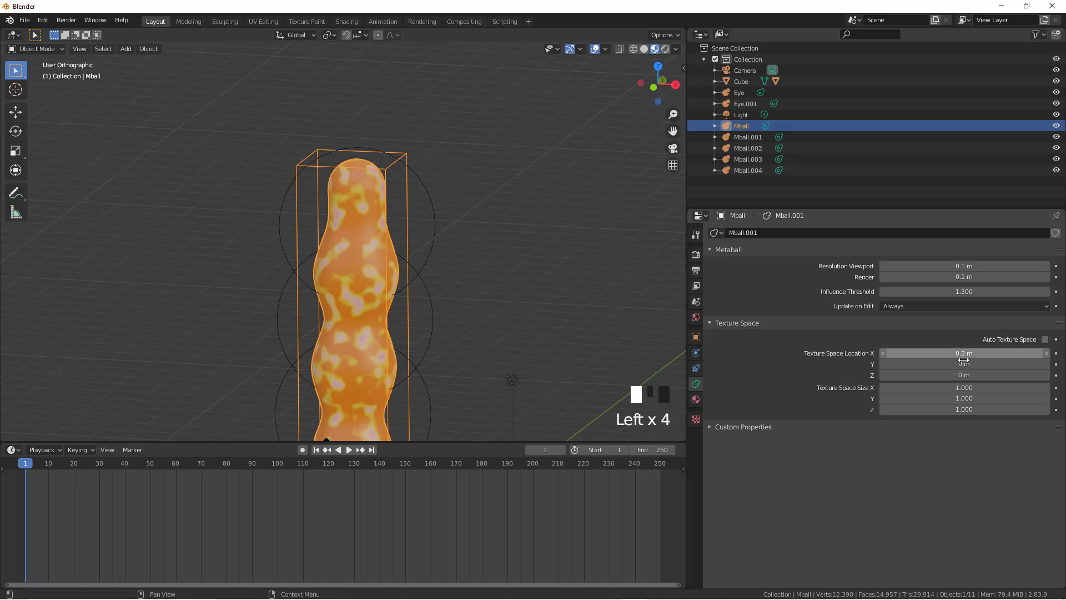
{"action": "left_click_drag", "start_coordinate": [964, 363], "coordinate": [922, 398]}
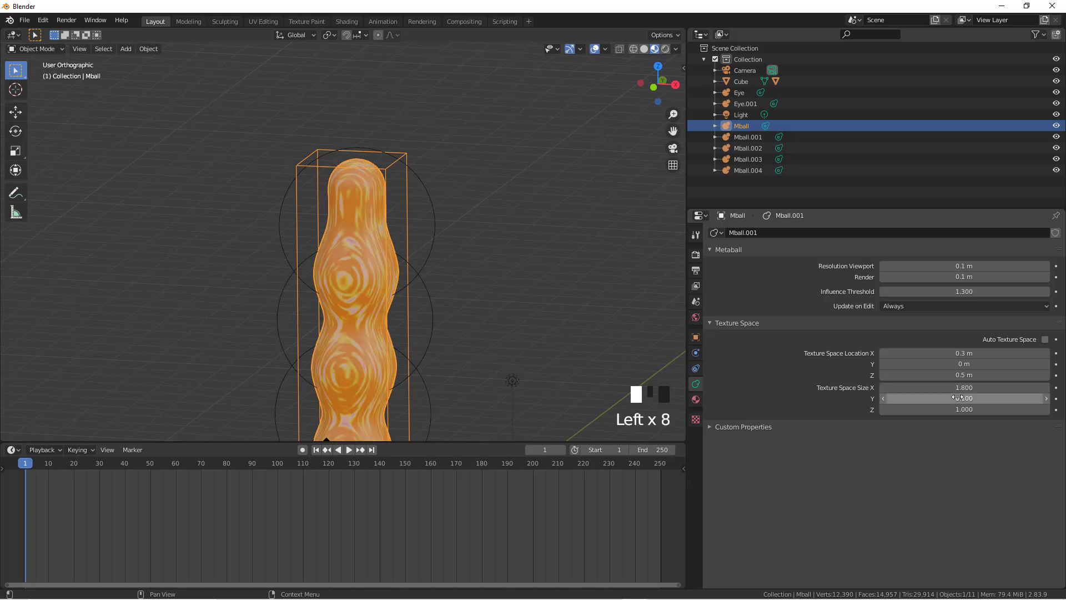
- Undo the last Texture Space Size Y change on Mball and turn Auto Texture Space back on
{"action": "left_click", "coordinate": [1045, 339]}
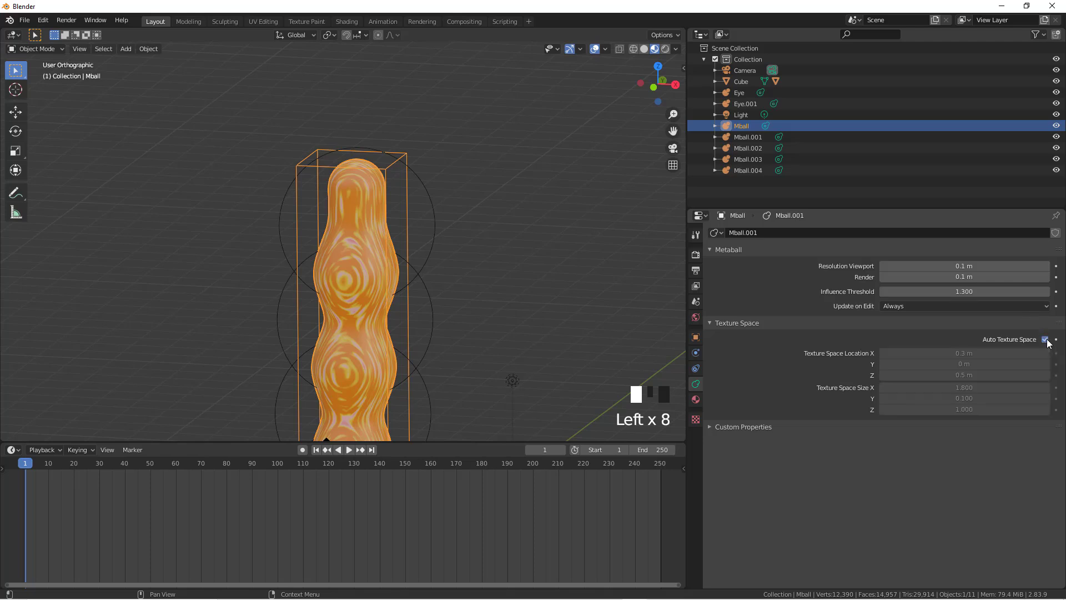
{"action": "left_click", "coordinate": [1044, 340]}
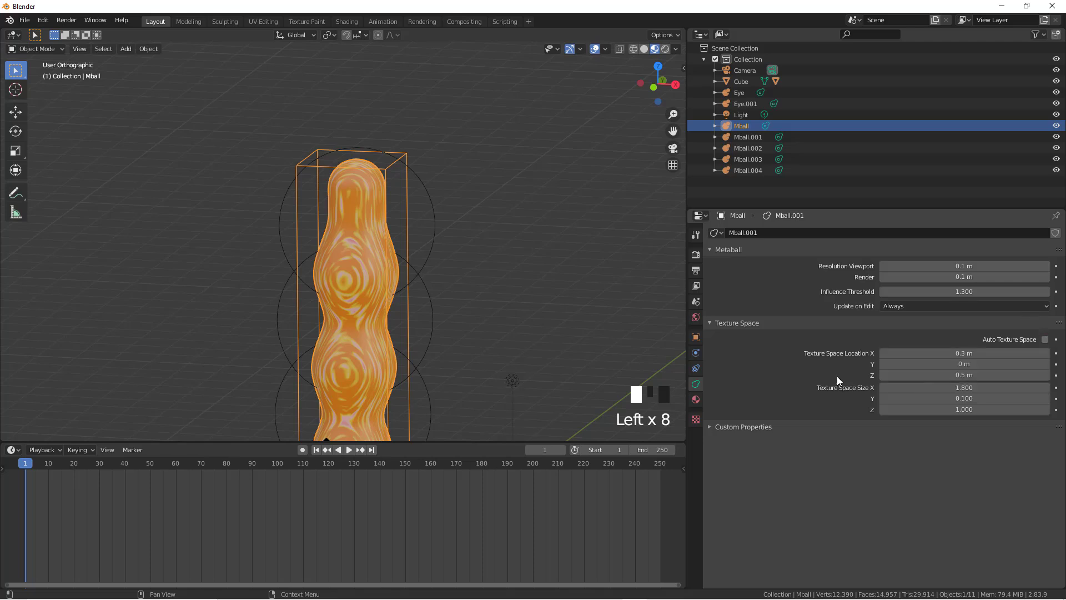
{"action": "key", "text": "ctrl+z"}
{"action": "key", "text": "ctrl+z"}
{"action": "key", "text": "ctrl+z"}
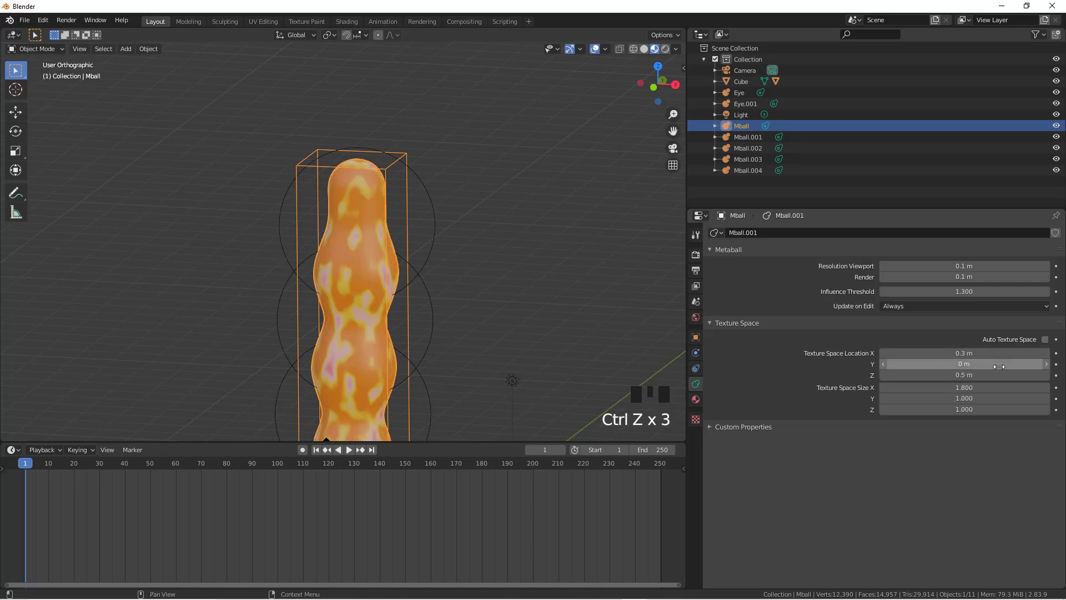
{"action": "left_click", "coordinate": [1044, 339]}
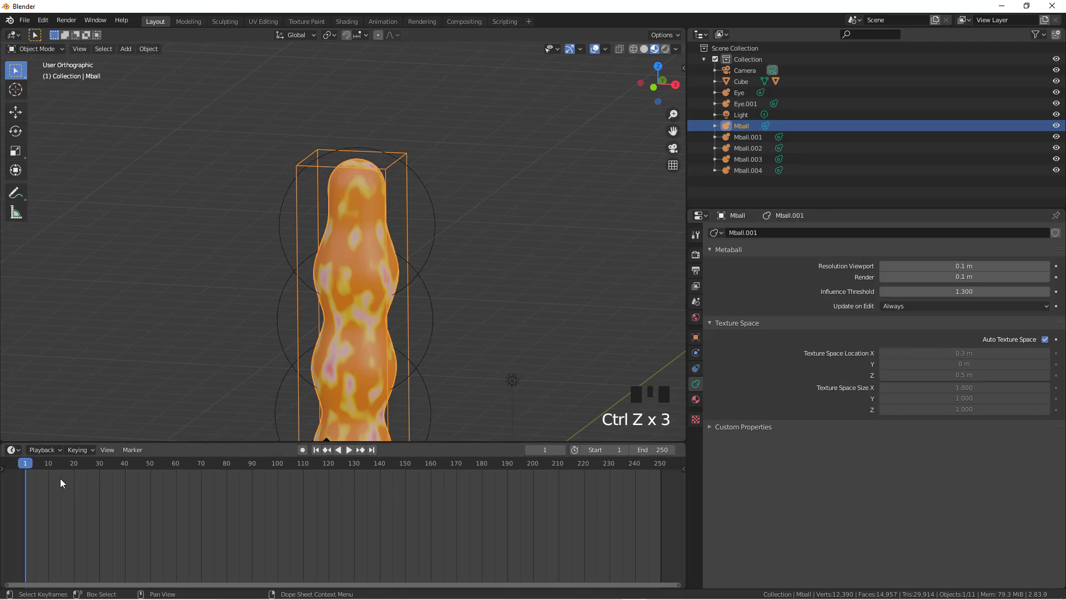
- In the Shading workspace, add linked Texture Coordinate and Mapping nodes in front of the Musgrave Texture
{"action": "left_click", "coordinate": [348, 22]}
{"action": "mouse_move", "coordinate": [391, 438]}
{"action": "middle_mouse_down"}
{"action": "mouse_move", "coordinate": [627, 428]}
{"action": "mouse_move", "coordinate": [444, 421]}
{"action": "middle_mouse_up"}
{"action": "left_click", "coordinate": [366, 429]}
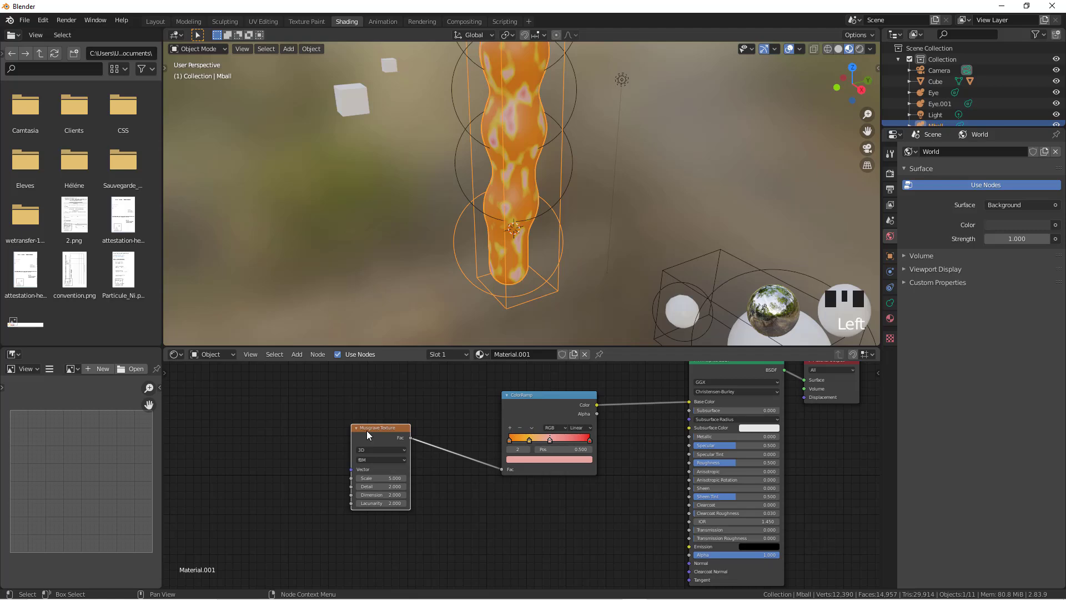
{"action": "key", "text": "ctrl+t"}
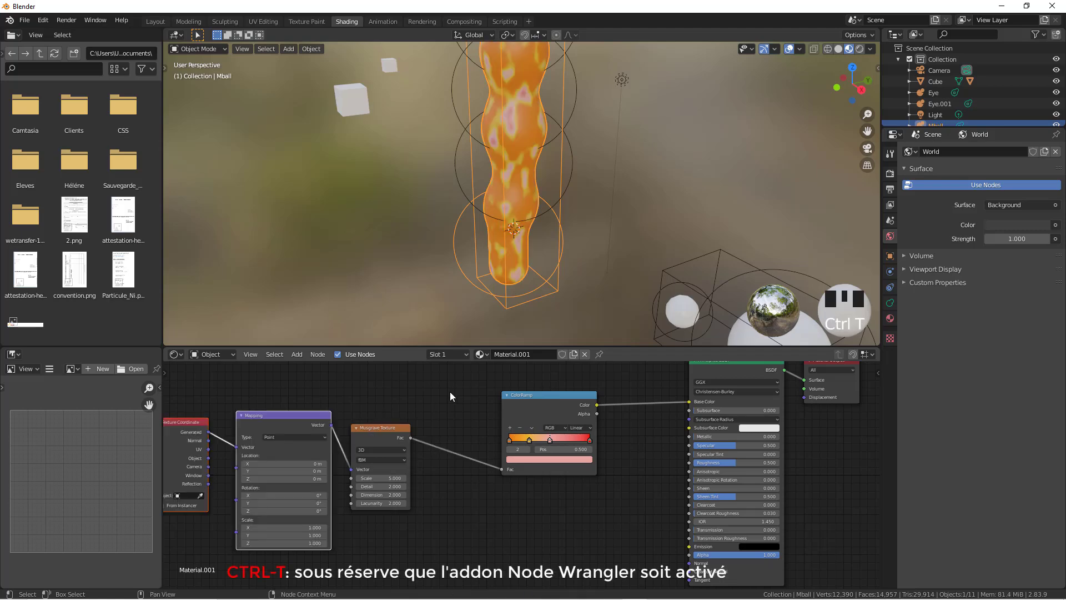
- Set the Mapping node's Location X to 1.6 m and its Scale X to 2.200
{"action": "scroll", "coordinate": [402, 432], "scroll_direction": "up", "scroll_amount": 3}
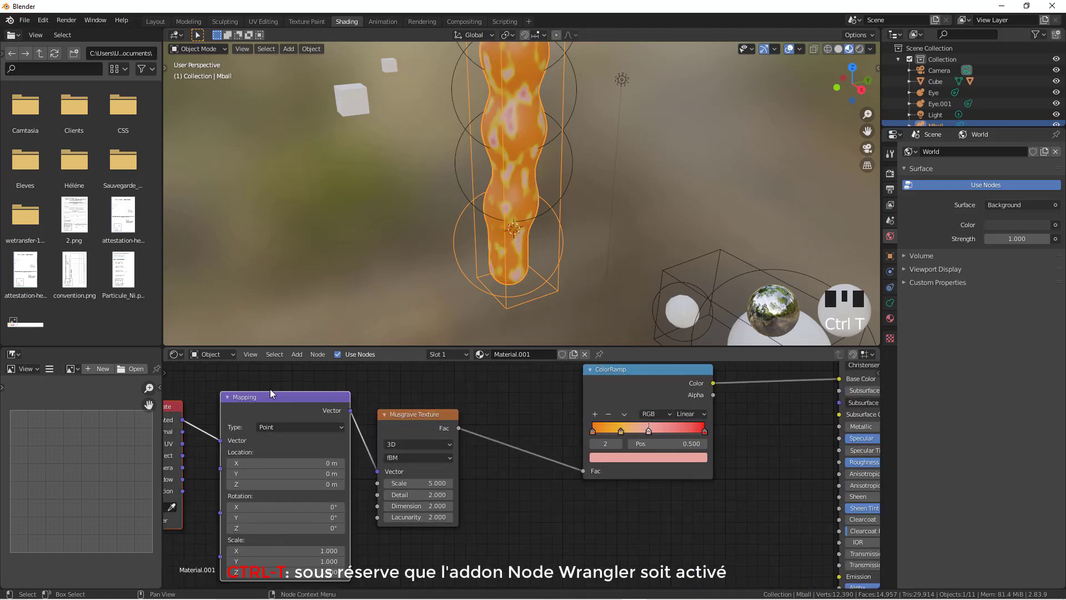
{"action": "left_click_drag", "start_coordinate": [283, 462], "coordinate": [328, 463]}
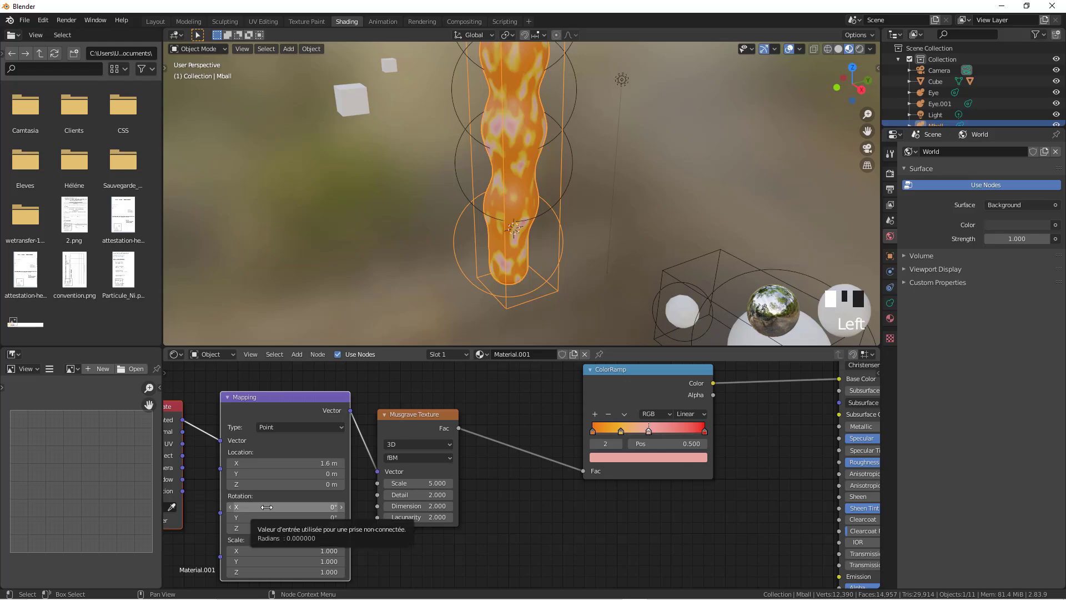
{"action": "left_click_drag", "start_coordinate": [267, 550], "coordinate": [299, 550]}
{"action": "middle_click_drag", "start_coordinate": [383, 468], "coordinate": [404, 480]}
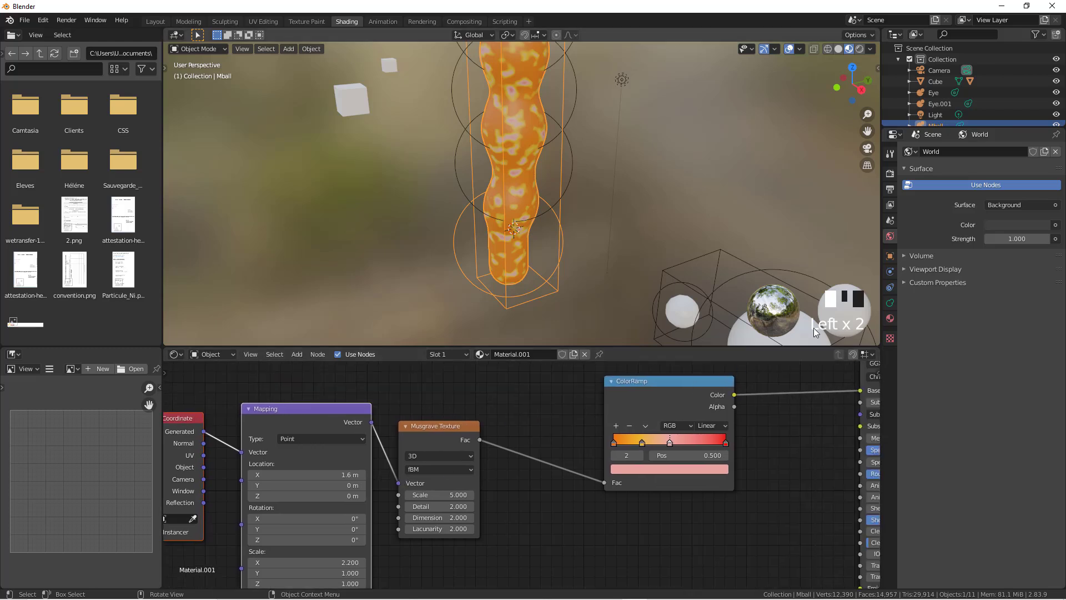
- Review the Texture Space settings in Mball's metaball data and examine the remapped texture on the column
{"action": "left_click", "coordinate": [890, 303]}
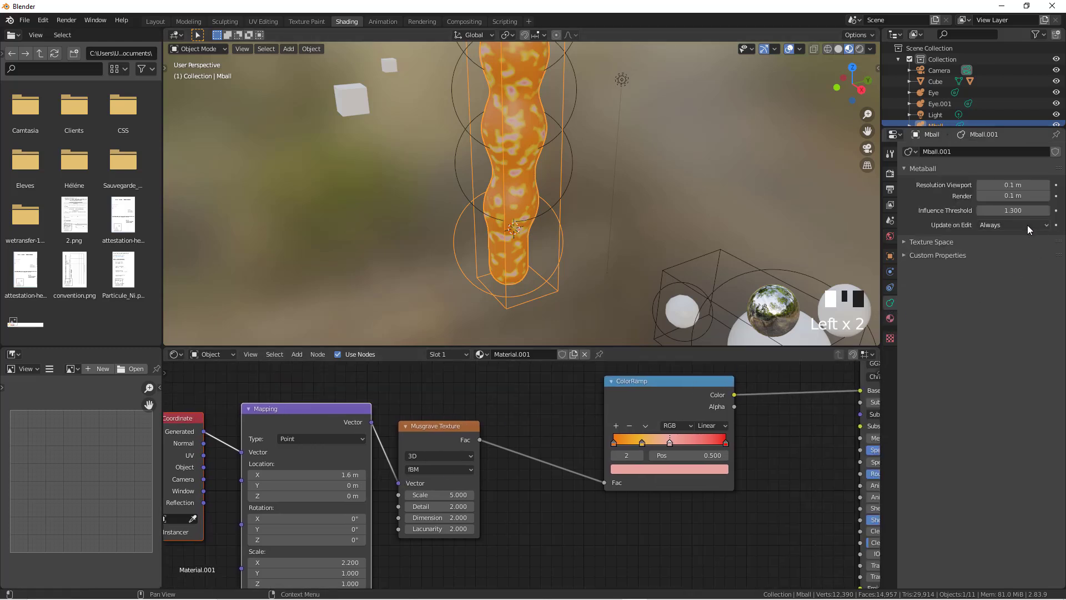
{"action": "left_click", "coordinate": [905, 241]}
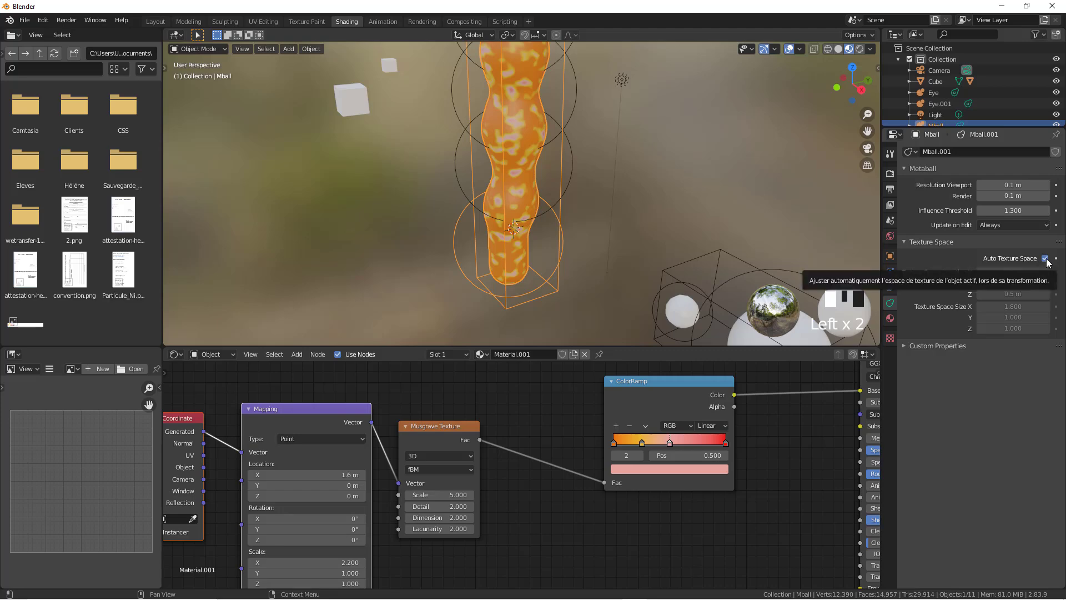
{"action": "scroll", "coordinate": [542, 436], "scroll_direction": "down", "scroll_amount": 1}
{"action": "middle_click_drag", "start_coordinate": [563, 203], "coordinate": [592, 212]}
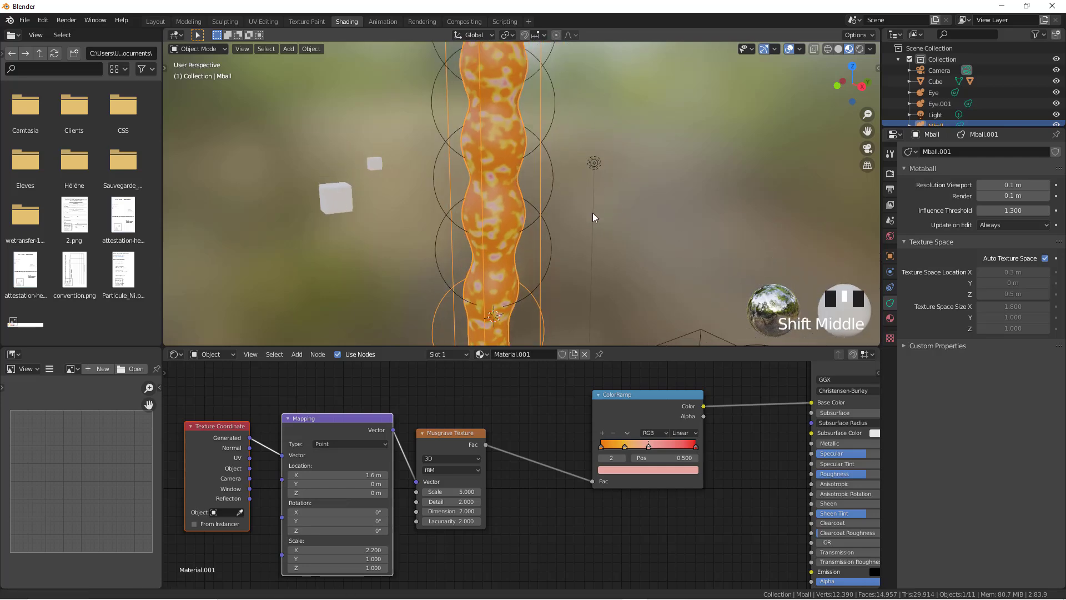
{"action": "scroll", "coordinate": [589, 222], "scroll_direction": "up", "scroll_amount": 1}
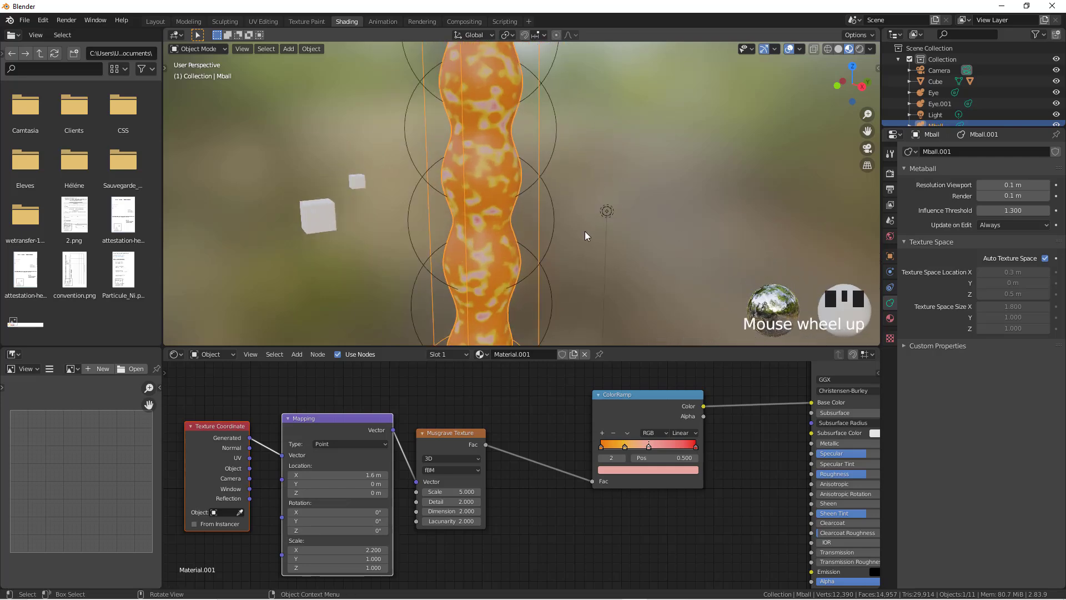
- Return to the Layout workspace and move the small white Eye metaball to the top of the column
{"action": "left_click", "coordinate": [152, 23]}
{"action": "scroll", "coordinate": [509, 232], "scroll_direction": "down", "scroll_amount": 3}
{"action": "middle_click_drag", "start_coordinate": [474, 317], "coordinate": [521, 333], "text": "shift"}
{"action": "left_click", "coordinate": [518, 347]}
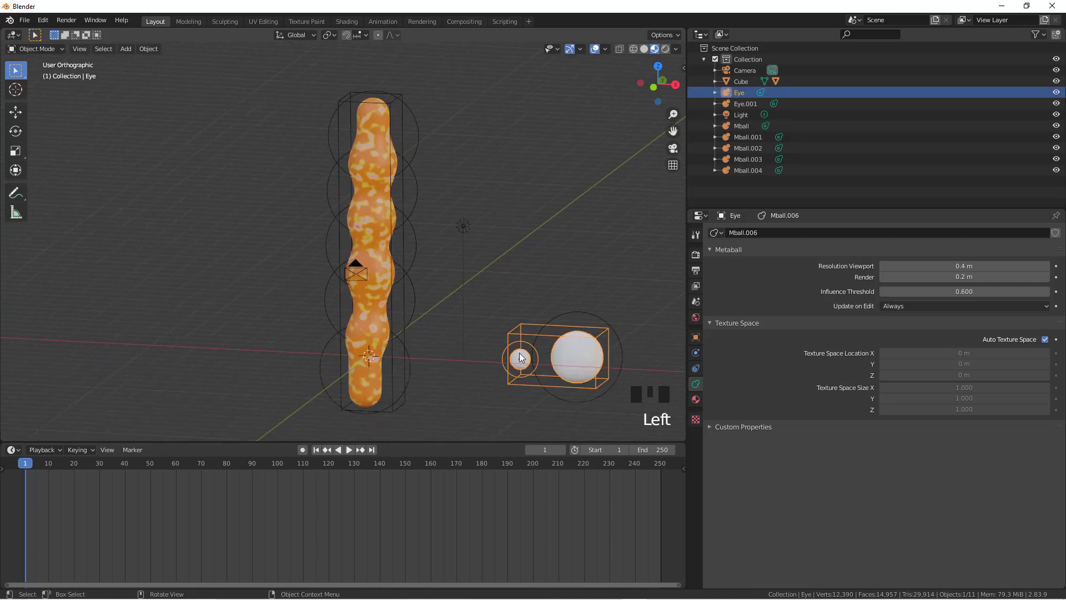
{"action": "key", "text": "g"}
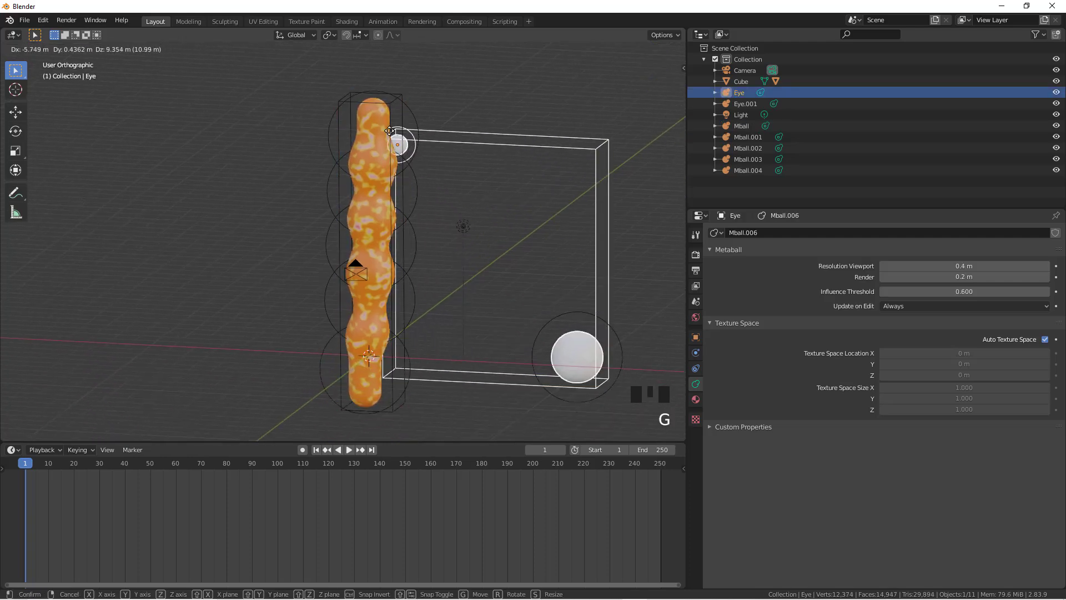
{"action": "left_click", "coordinate": [367, 104]}
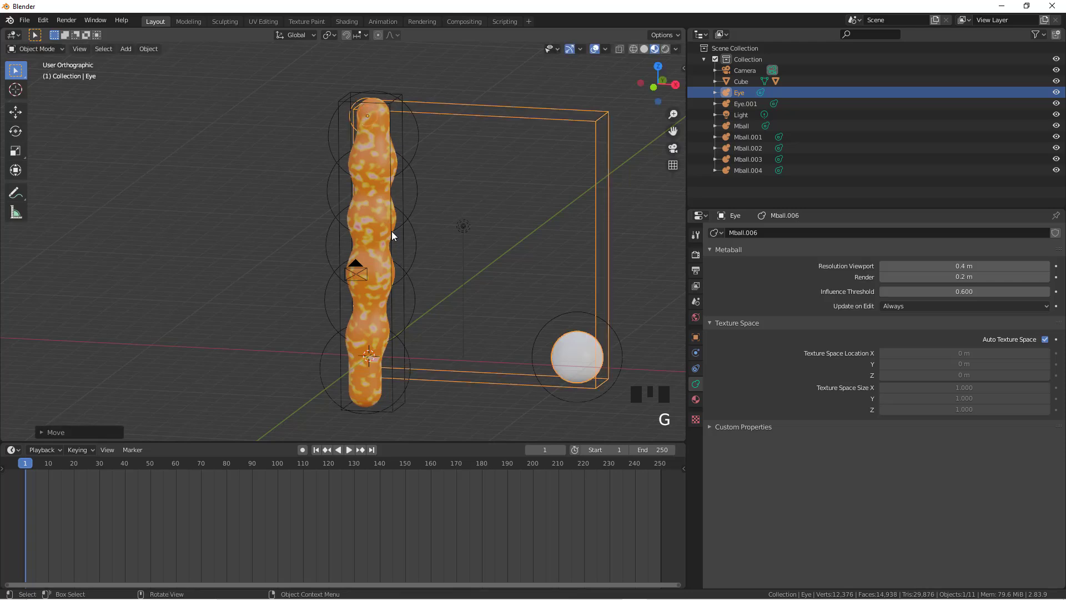
- In front view, move the large Eye.001 metaball about -8.1 m in X and 10.4 m in Z to the column's top
{"action": "key", "text": "KP_1"}
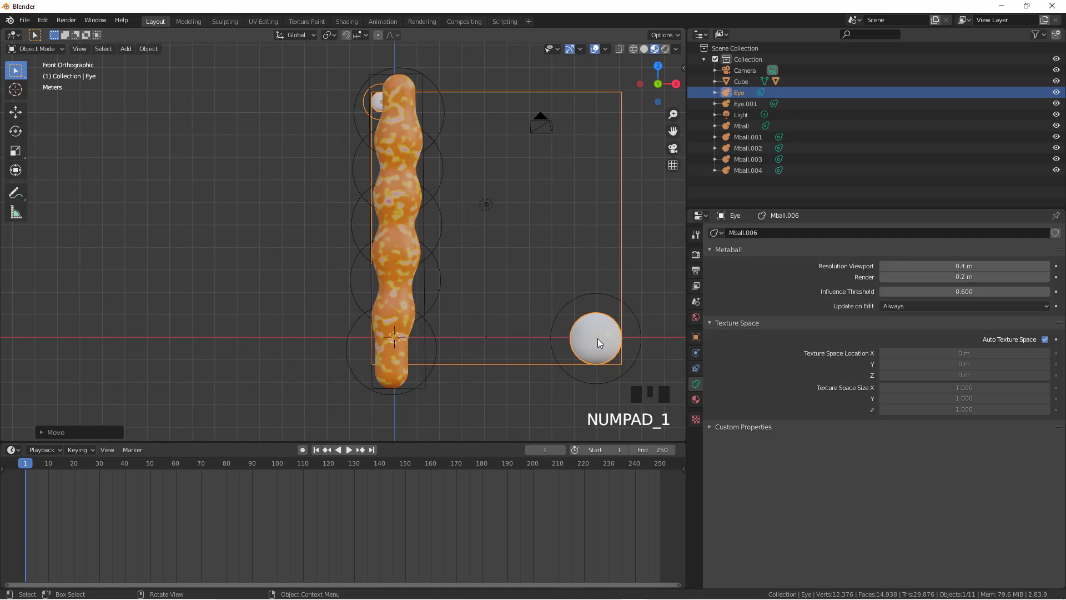
{"action": "left_click", "coordinate": [612, 298]}
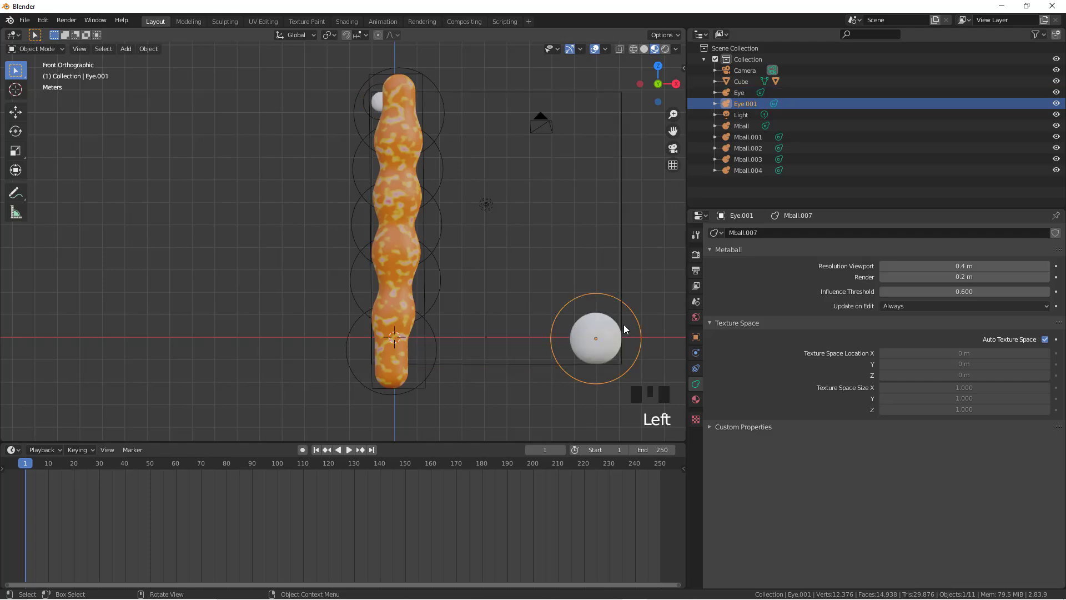
{"action": "key", "text": "g"}
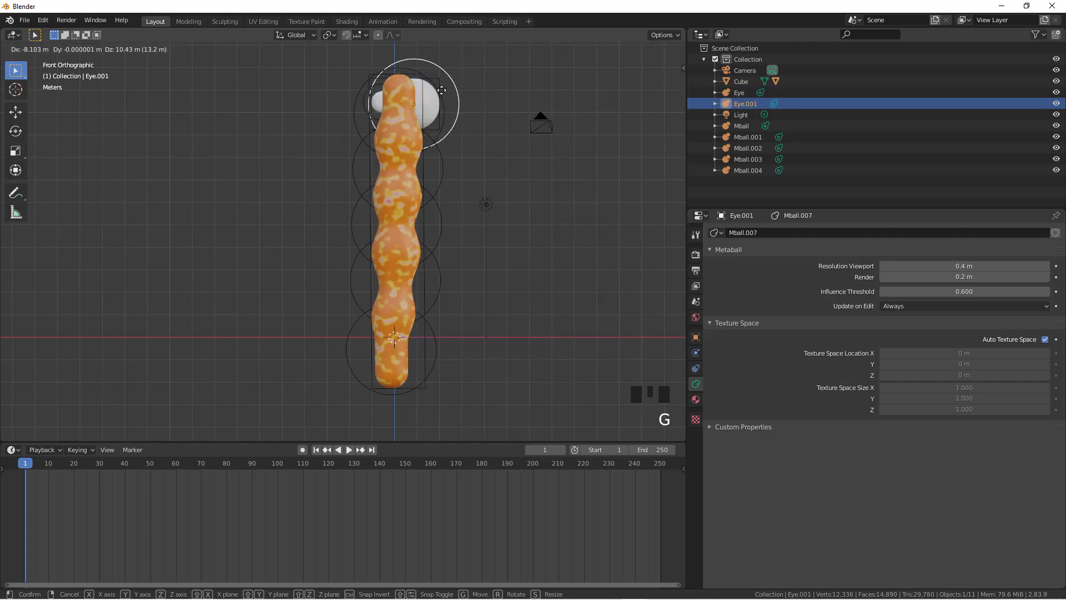
{"action": "left_click", "coordinate": [442, 91]}
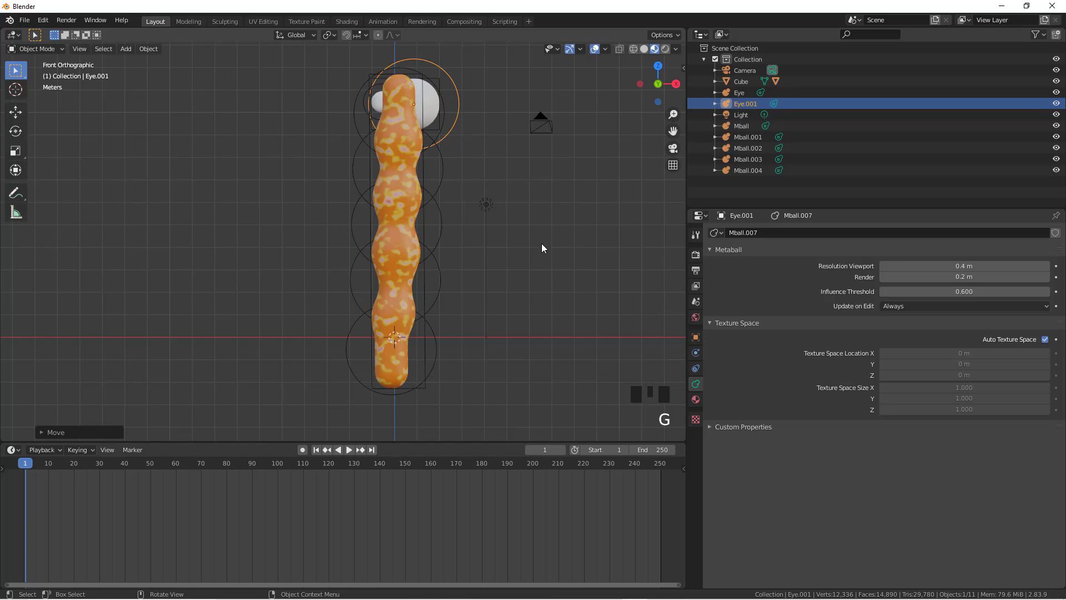
- Scale the Eye.001 metaball down to roughly the size of Eye and raise it slightly beside the column's top
{"action": "key", "text": "s"}
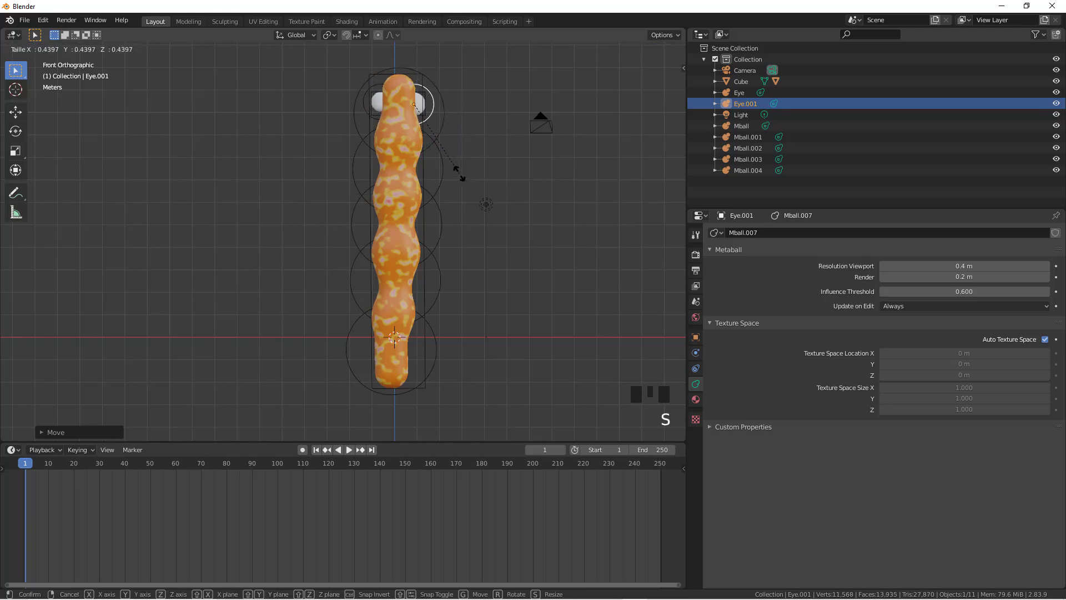
{"action": "left_click", "coordinate": [433, 108]}
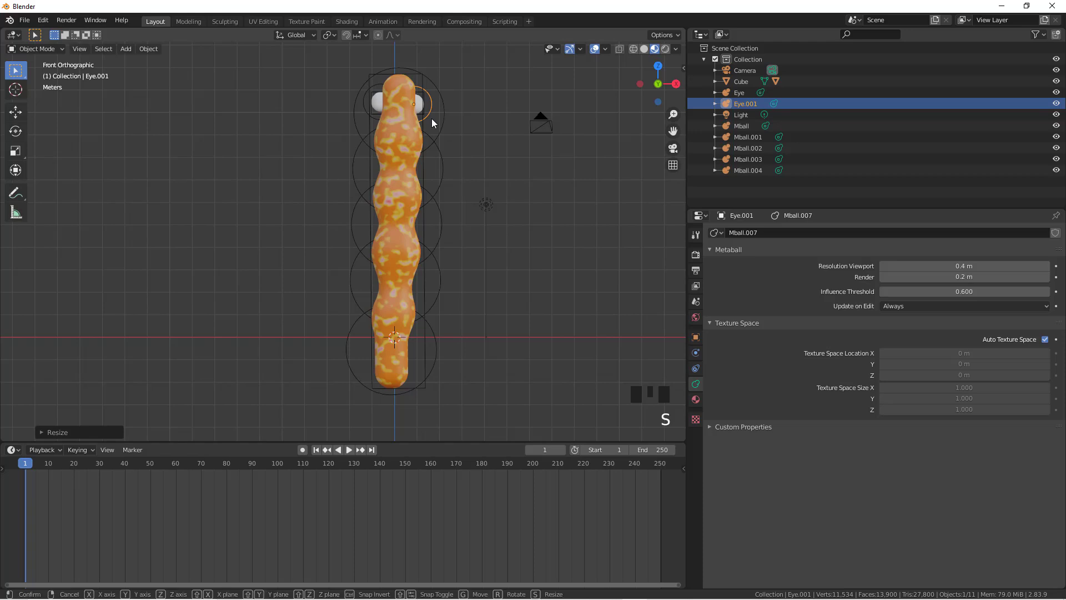
{"action": "key", "text": "g"}
{"action": "left_click", "coordinate": [375, 97]}
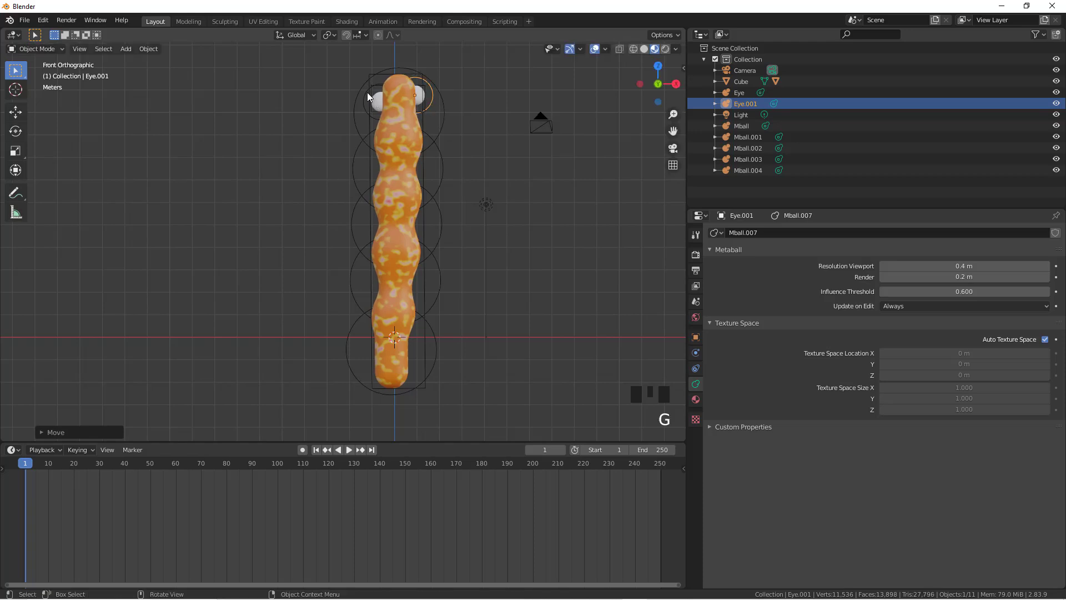
- Move the Eye metaball slightly upward to line it up with Eye.001 at the column's top
{"action": "left_click", "coordinate": [367, 96]}
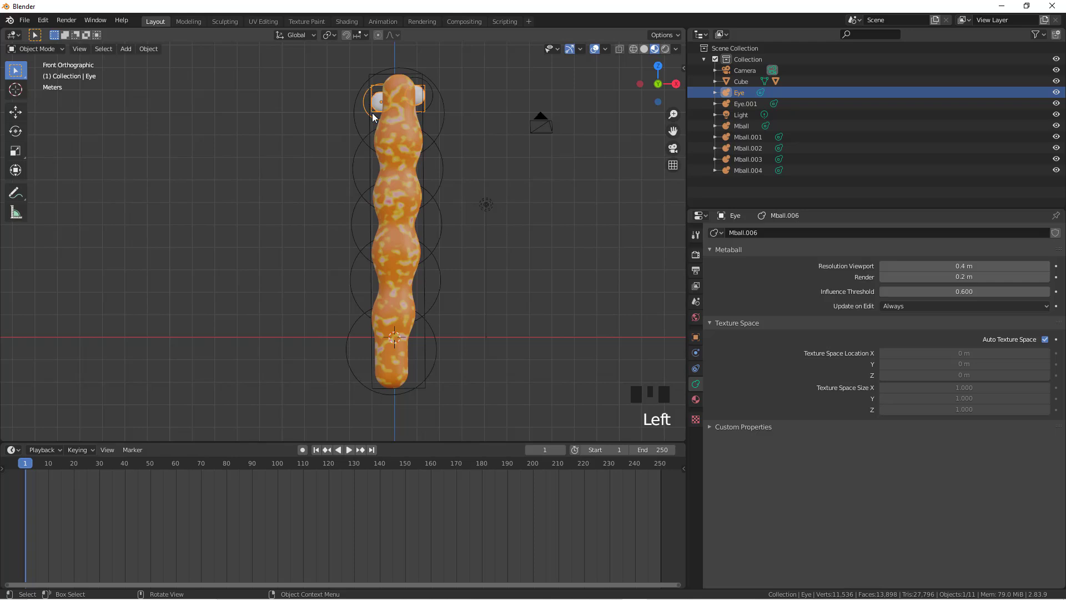
{"action": "key", "text": "g"}
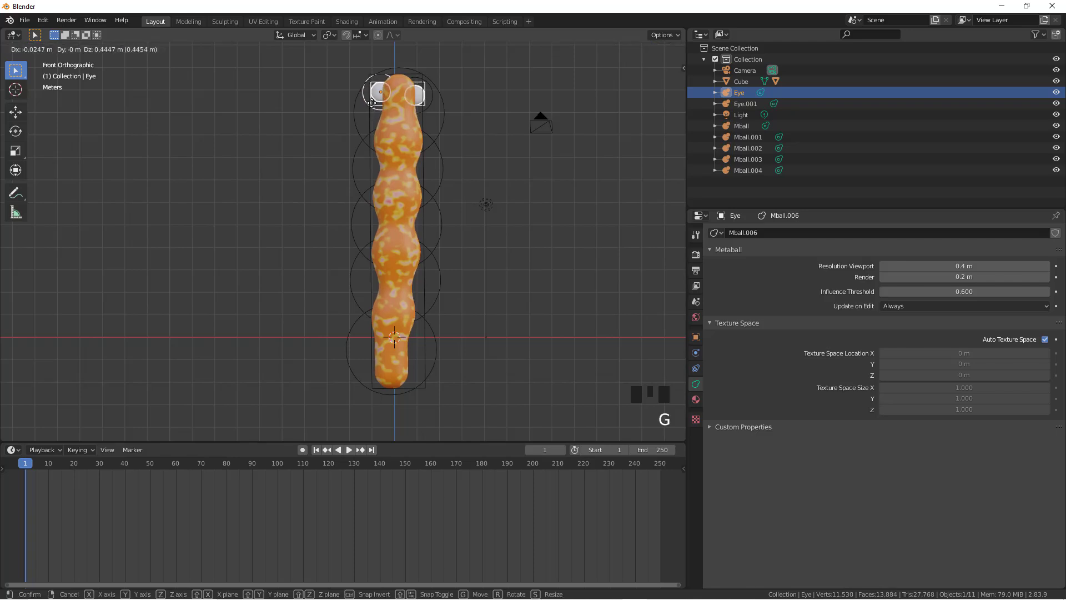
{"action": "left_click", "coordinate": [375, 105]}
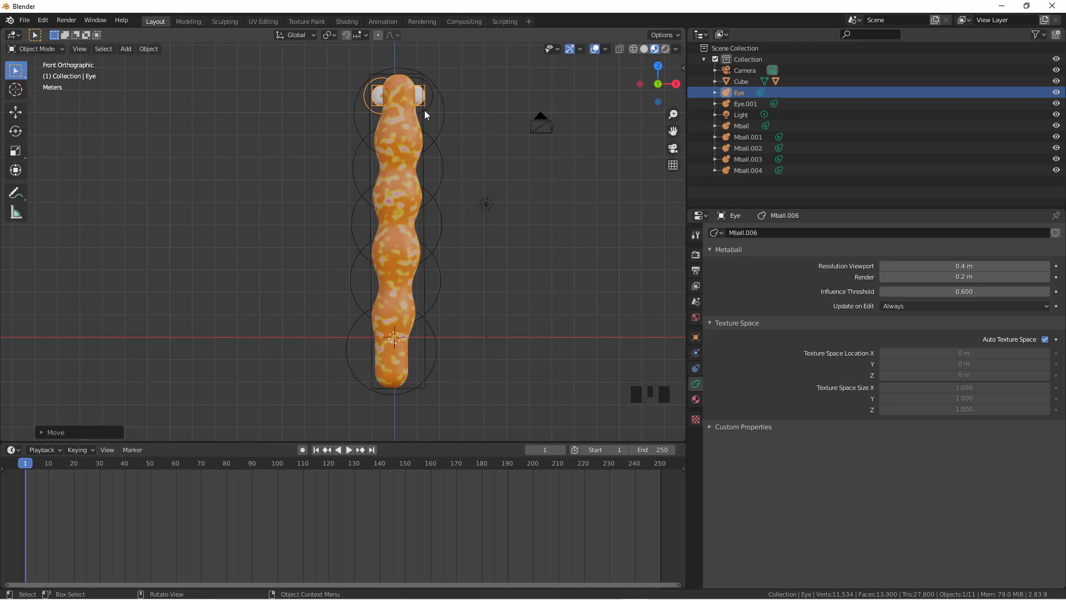
- Parent the Eye and Eye.001 metaballs to the column's topmost metaball, Mball.004, using the Object option
{"action": "key", "text": "shift+Left"}
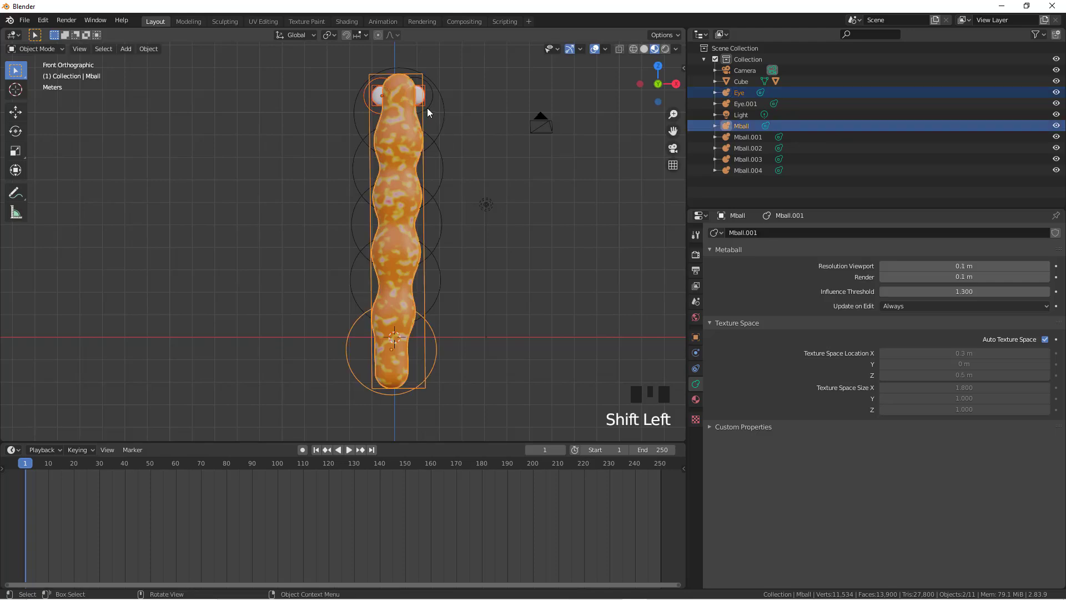
{"action": "key", "text": "Left"}
{"action": "left_click", "coordinate": [429, 103]}
{"action": "scroll", "coordinate": [430, 111], "scroll_direction": "up", "scroll_amount": 5}
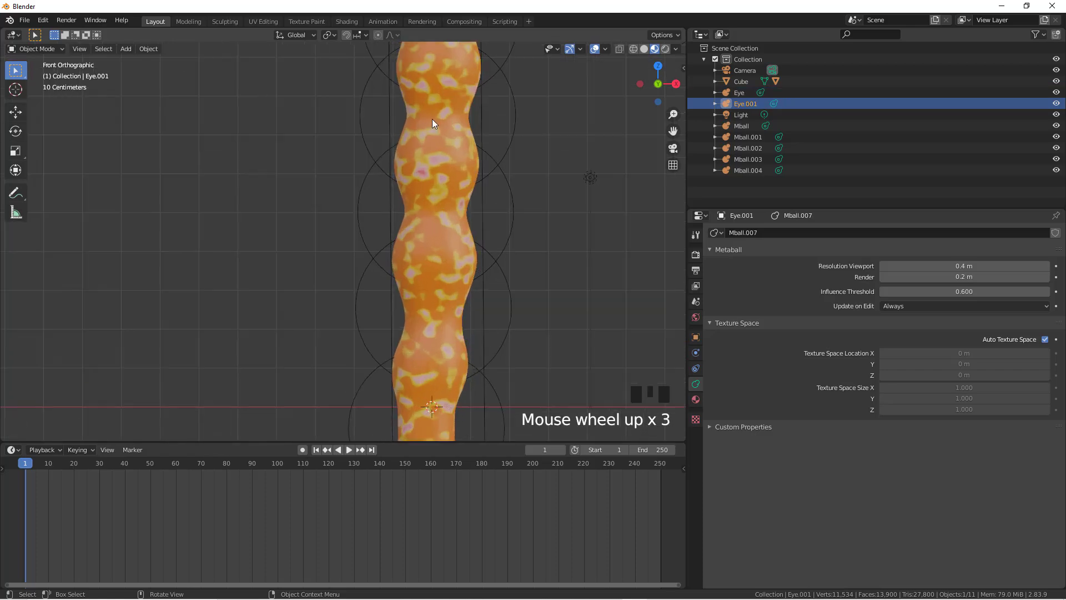
{"action": "middle_click_drag", "start_coordinate": [551, 109], "coordinate": [444, 416], "text": "shift"}
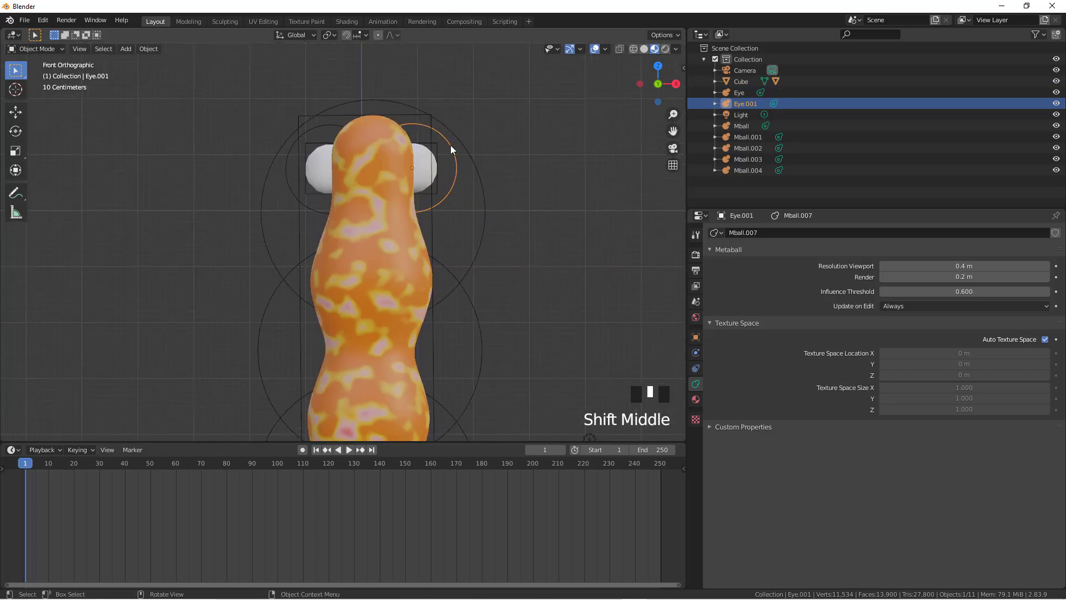
{"action": "left_click", "coordinate": [447, 205]}
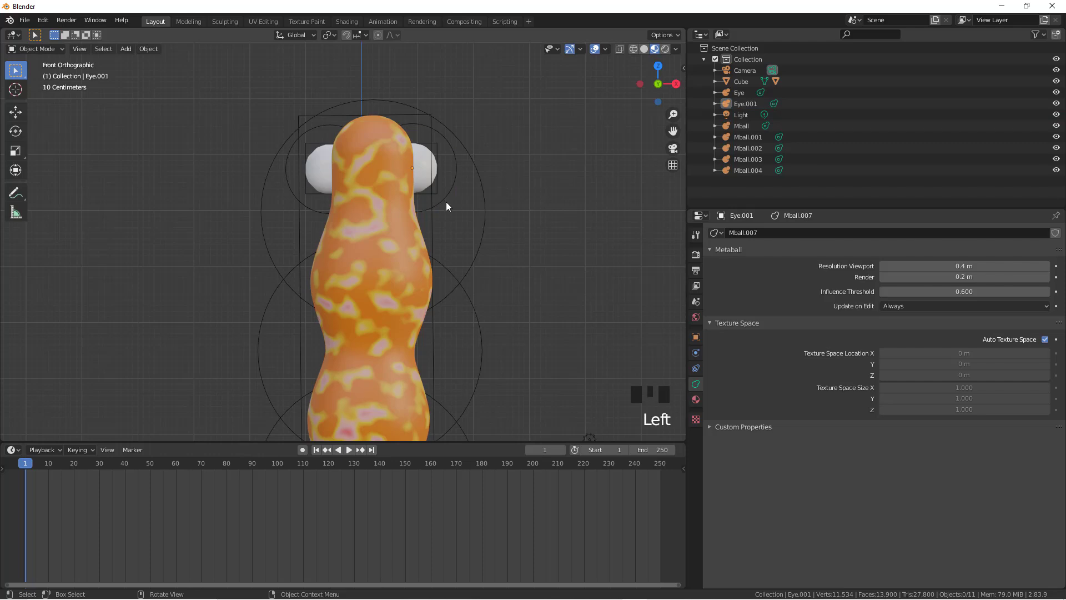
{"action": "left_click", "coordinate": [452, 189]}
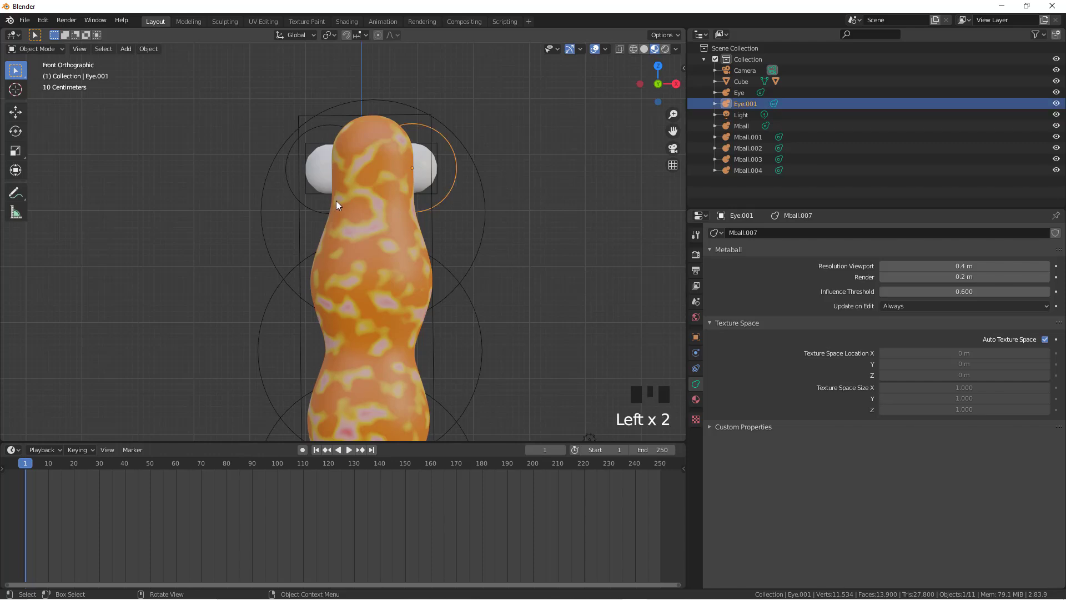
{"action": "left_click", "coordinate": [292, 193], "text": "shift"}
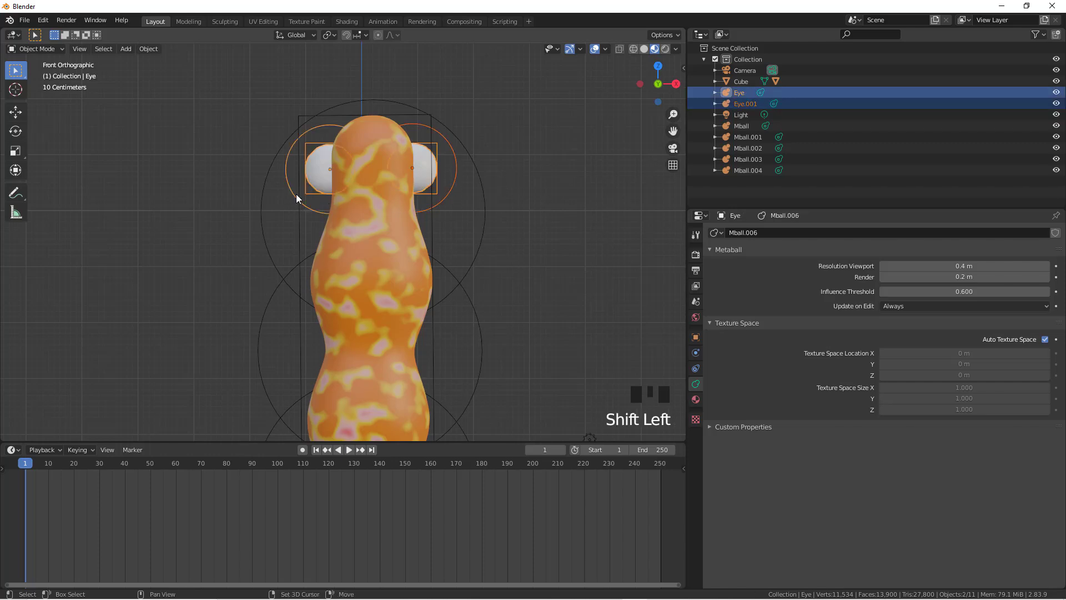
{"action": "left_click", "coordinate": [466, 149], "text": "shift"}
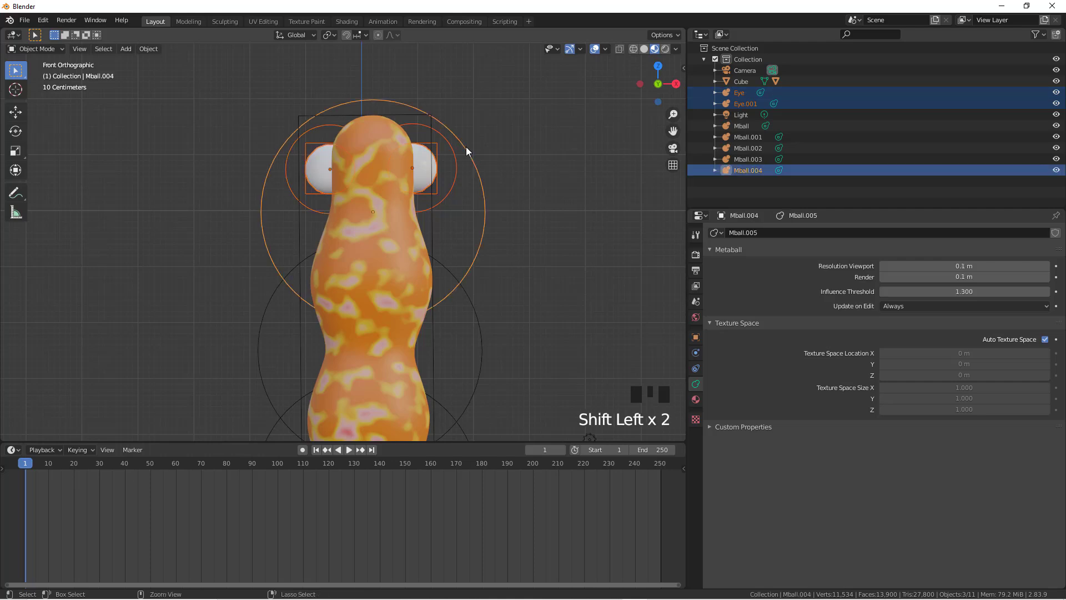
{"action": "key", "text": "ctrl+p"}
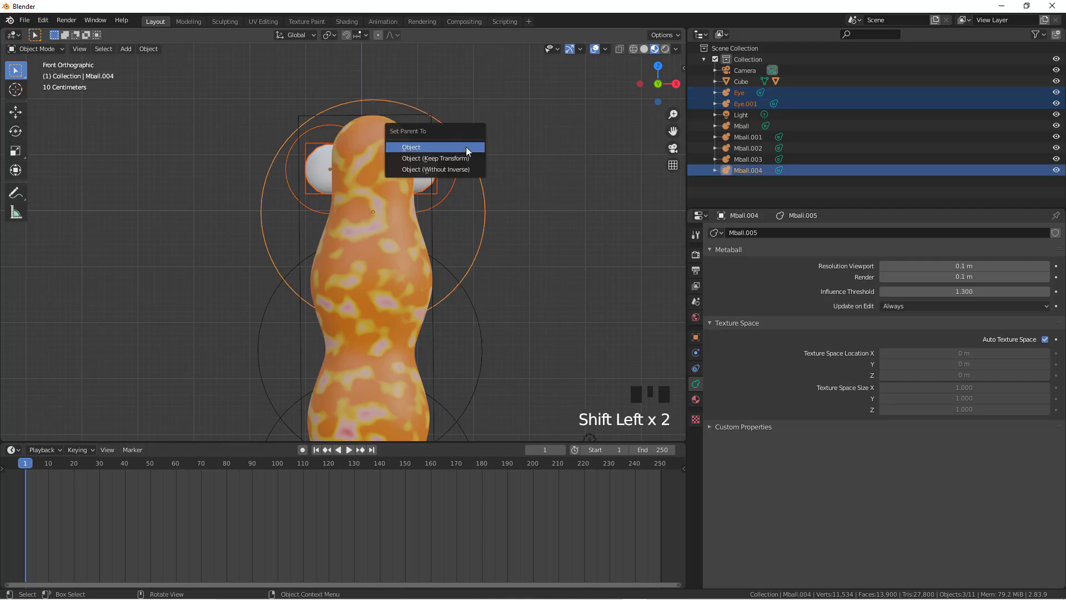
{"action": "left_click", "coordinate": [466, 147]}
- Test the eye parenting by moving Mball.004 about 3.3 m in X and 0.8 m in Z, and cancel the move
{"action": "scroll", "coordinate": [466, 148], "scroll_direction": "down", "scroll_amount": 4}
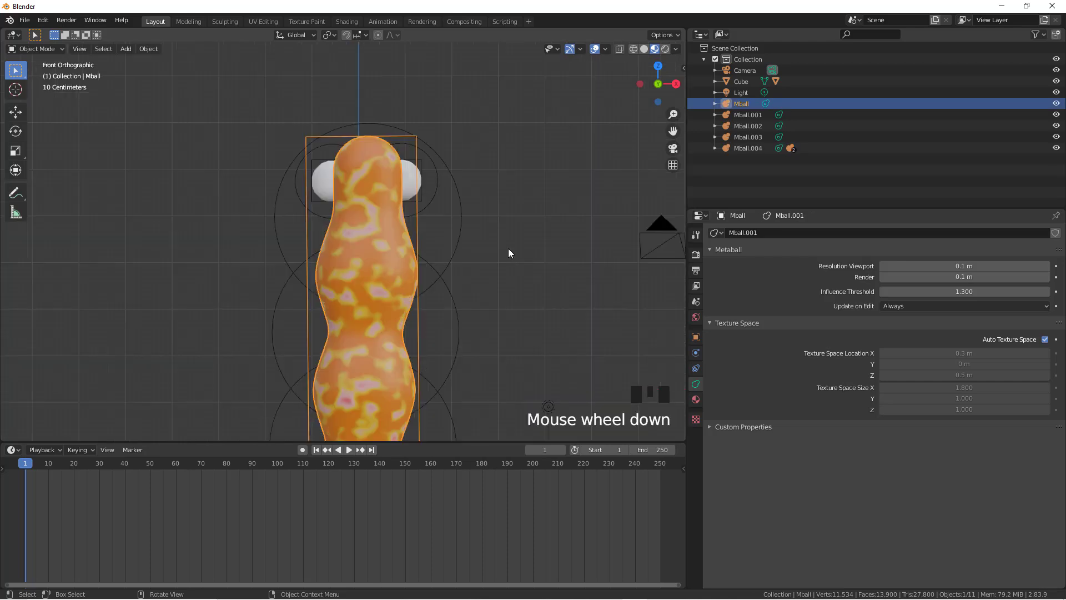
{"action": "left_click", "coordinate": [461, 204]}
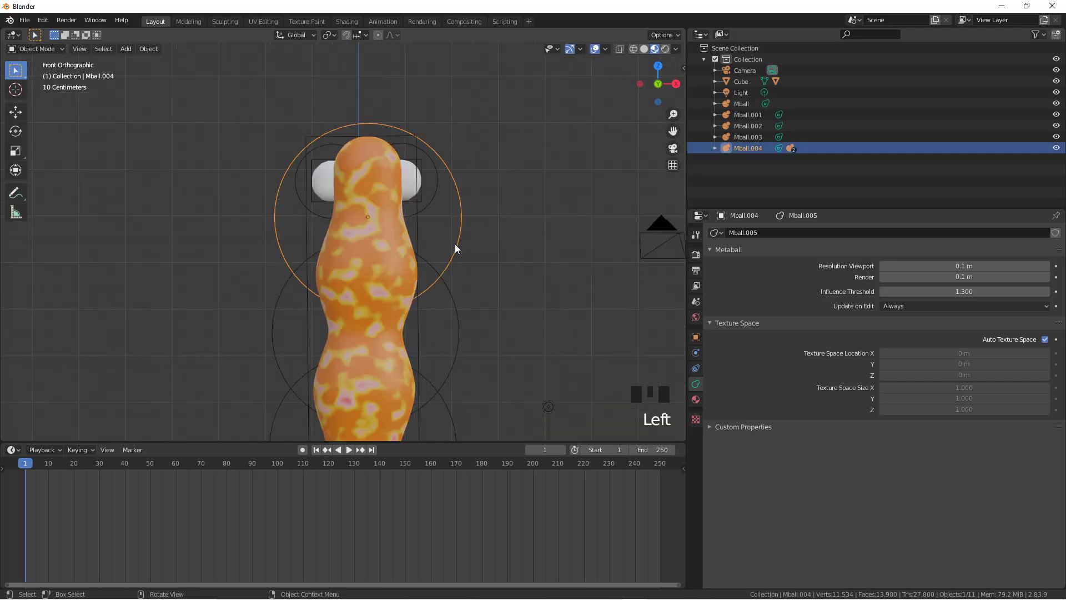
{"action": "key", "text": "g"}
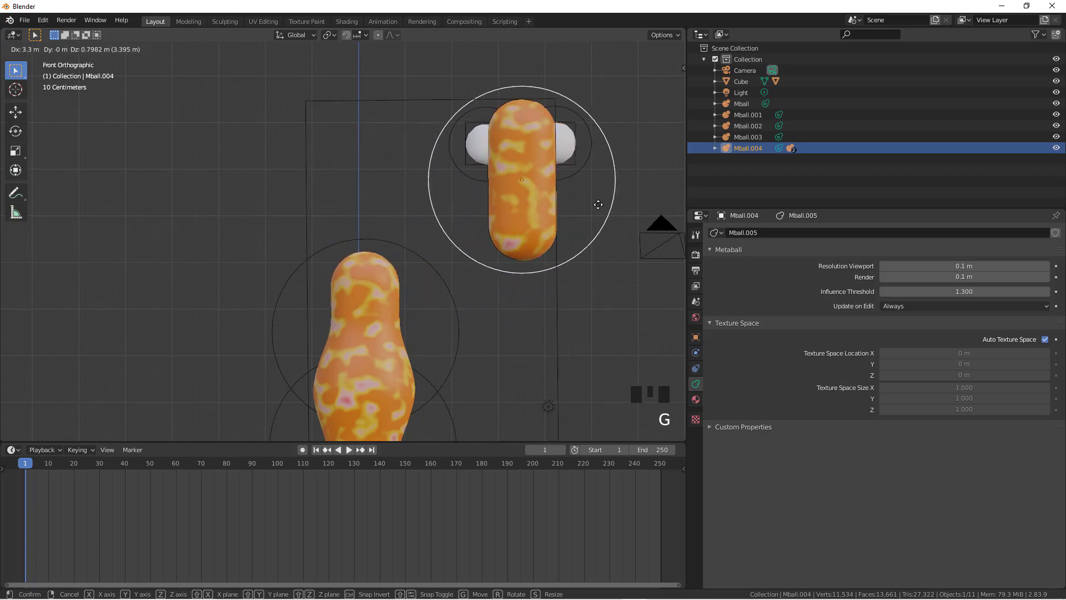
{"action": "right_click", "coordinate": [594, 202]}
- Frame the whole column with its eyes in the front orthographic view
{"action": "scroll", "coordinate": [502, 226], "scroll_direction": "down", "scroll_amount": 6}
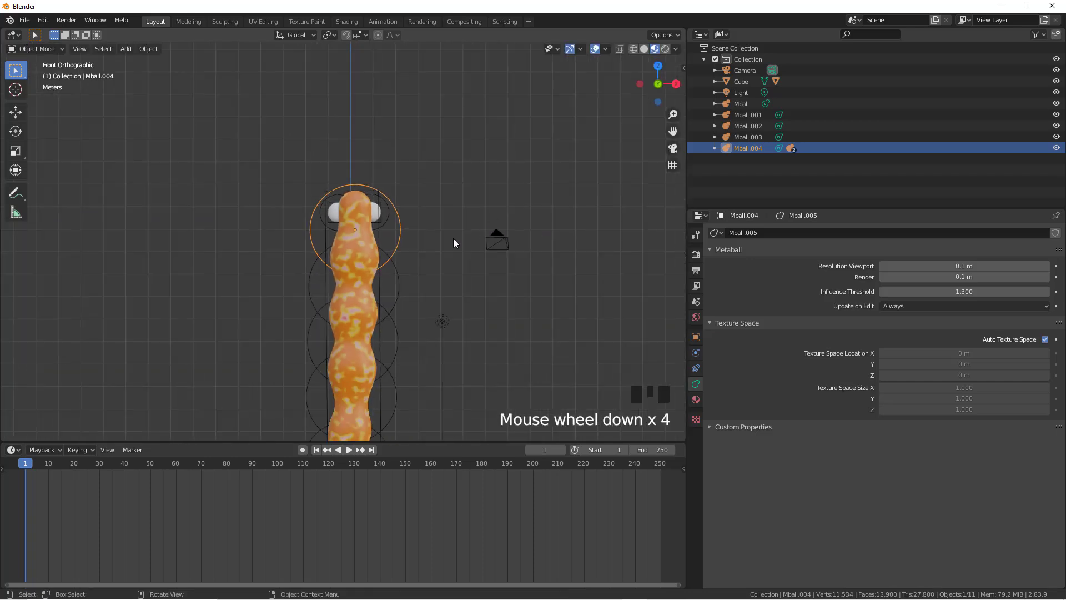
{"action": "middle_click_drag", "start_coordinate": [427, 345], "coordinate": [521, 242], "text": "shift"}
{"action": "scroll", "coordinate": [475, 260], "scroll_direction": "up", "scroll_amount": 4}
{"action": "scroll", "coordinate": [512, 258], "scroll_direction": "down", "scroll_amount": 2}
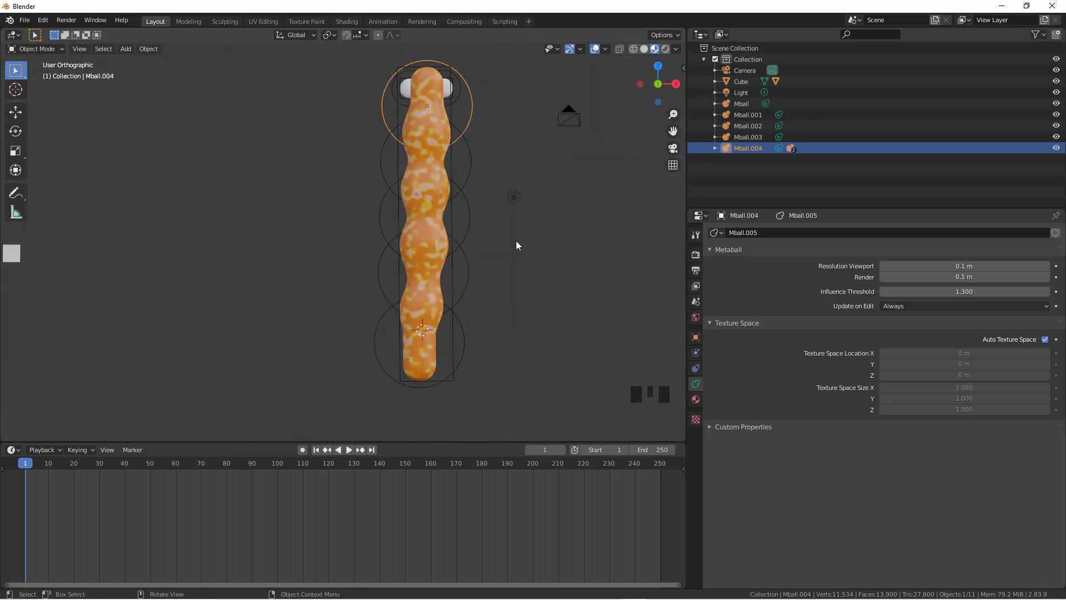
{"action": "key", "text": "KP_1"}
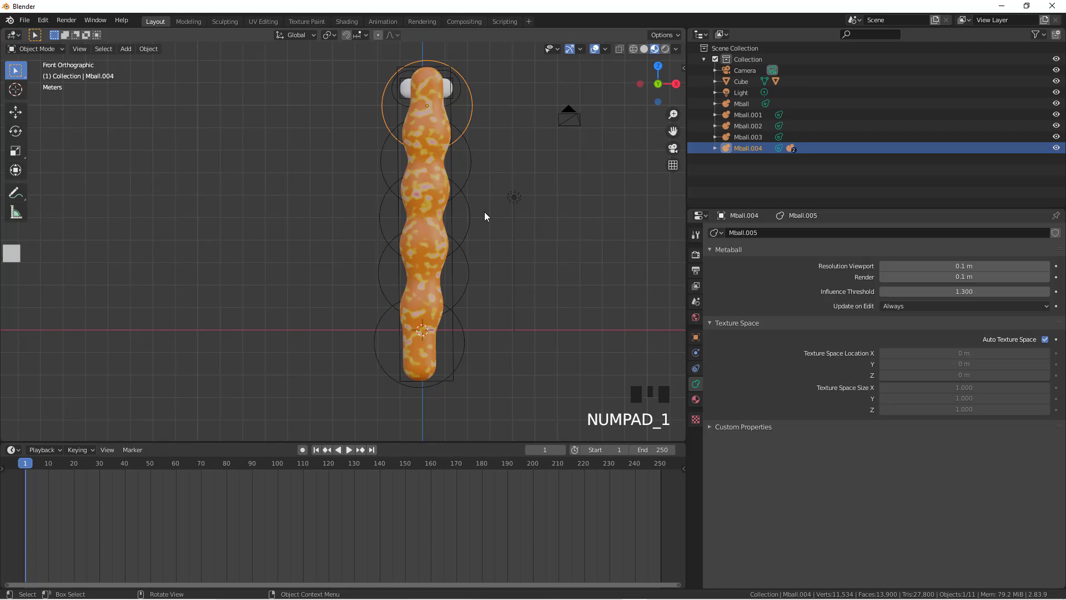